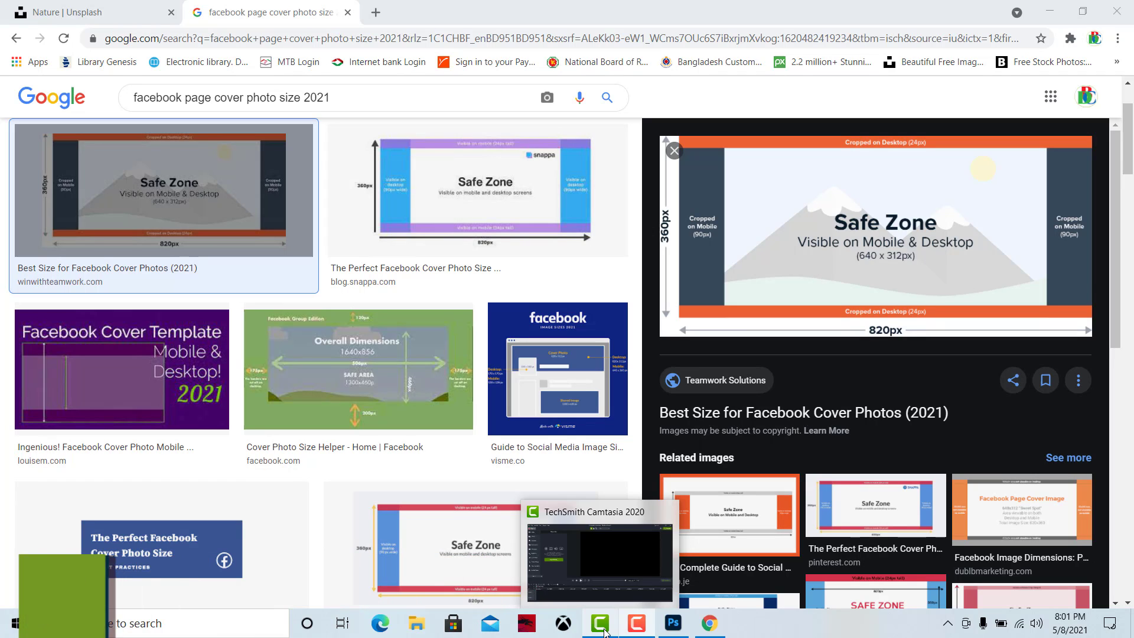
click(677, 626)
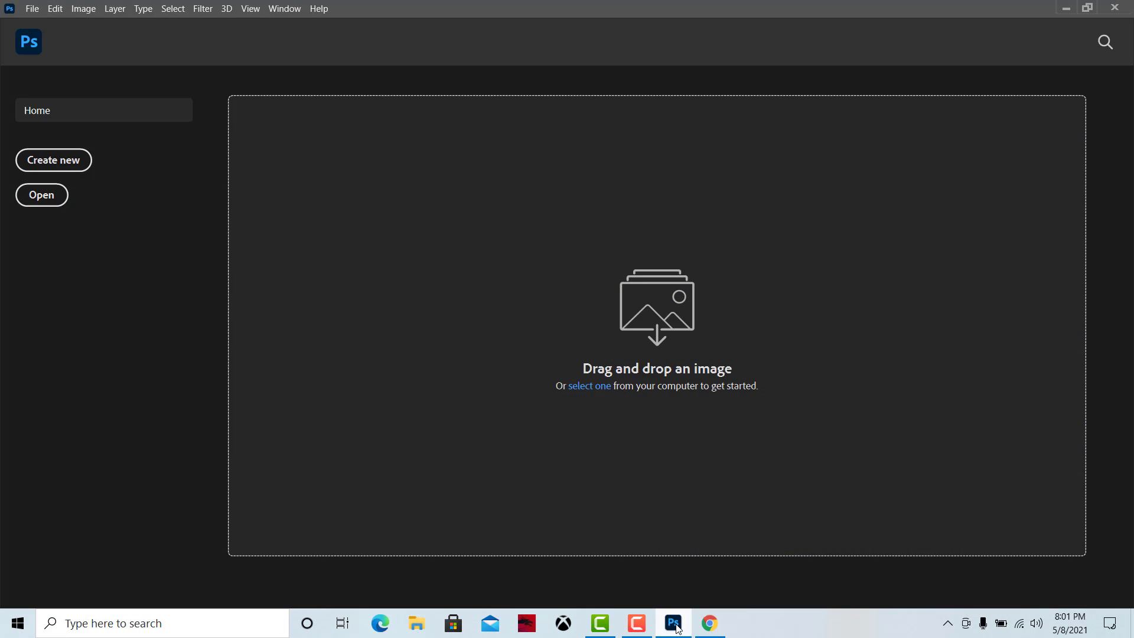
click(52, 164)
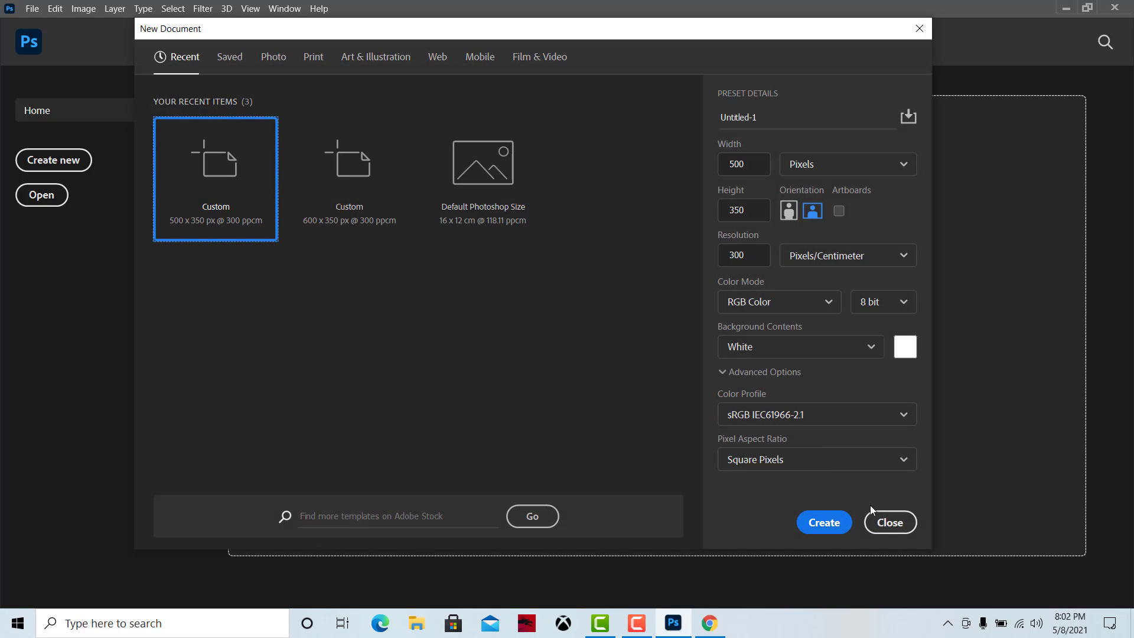
click(889, 522)
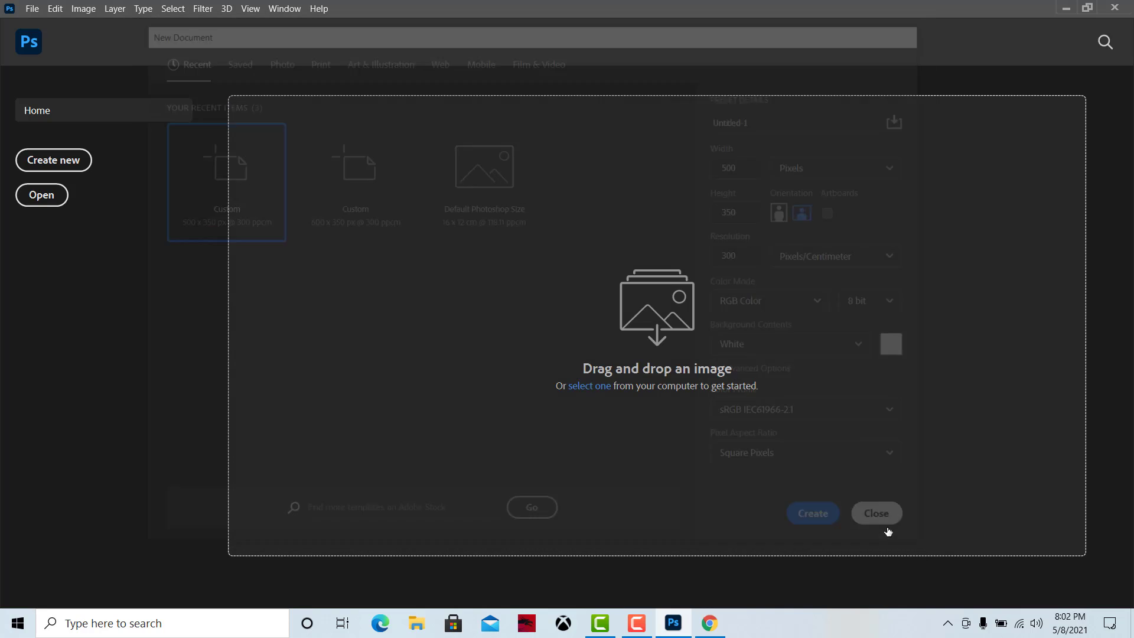
Check the Facebook cover dimensions in Chrome, and set up a new Photoshop document 820 pixels wide and 360 pixels high.
click(710, 624)
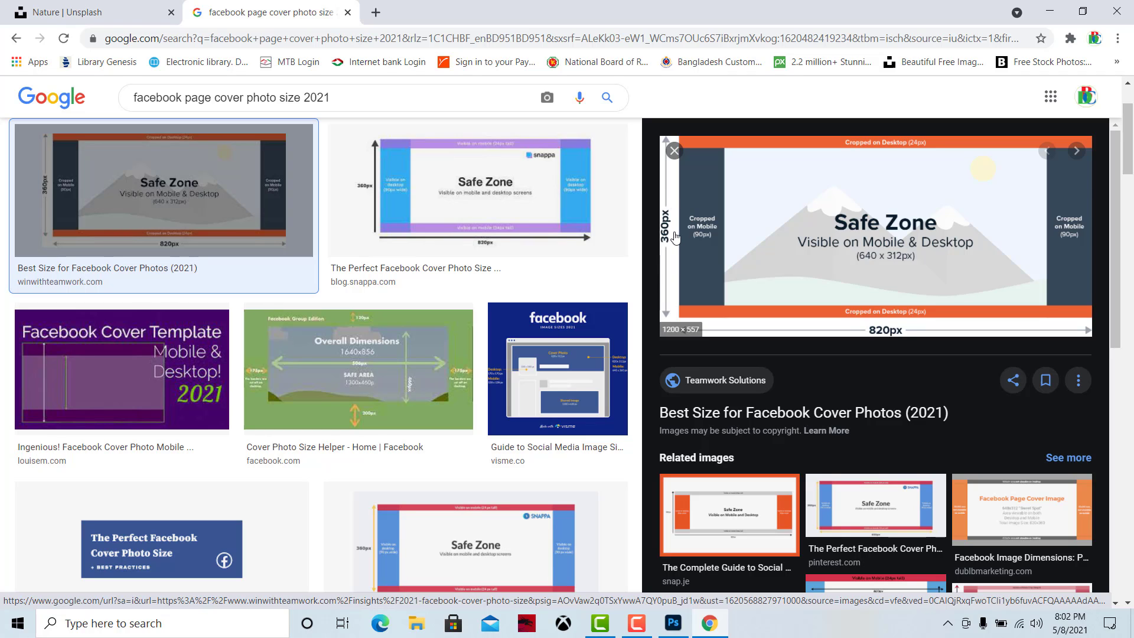
click(676, 623)
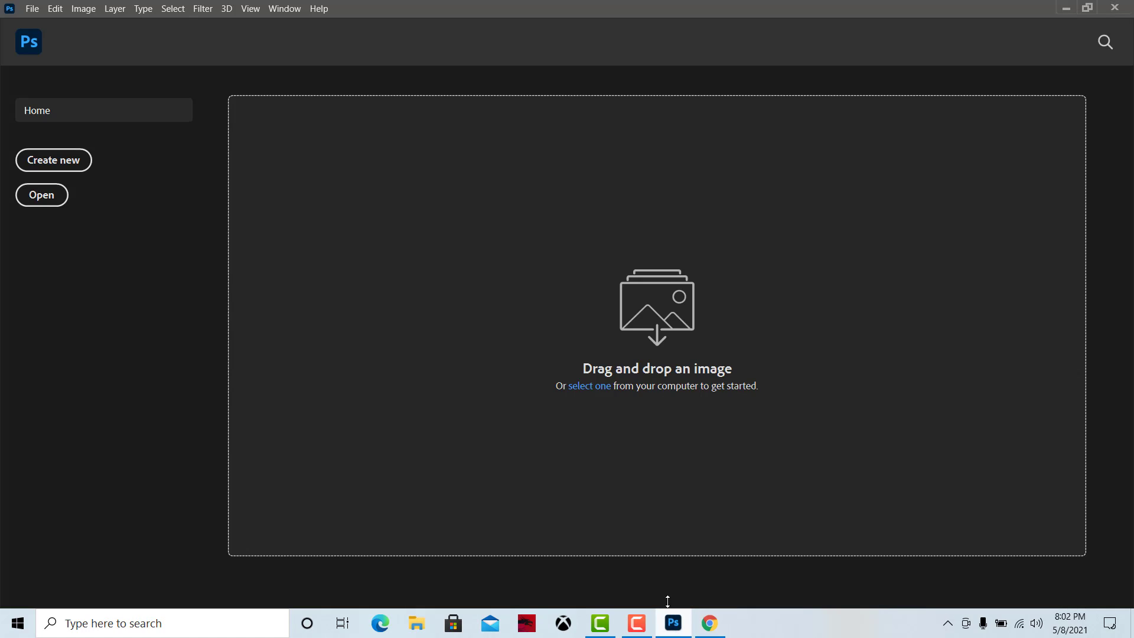
click(47, 163)
click(756, 167)
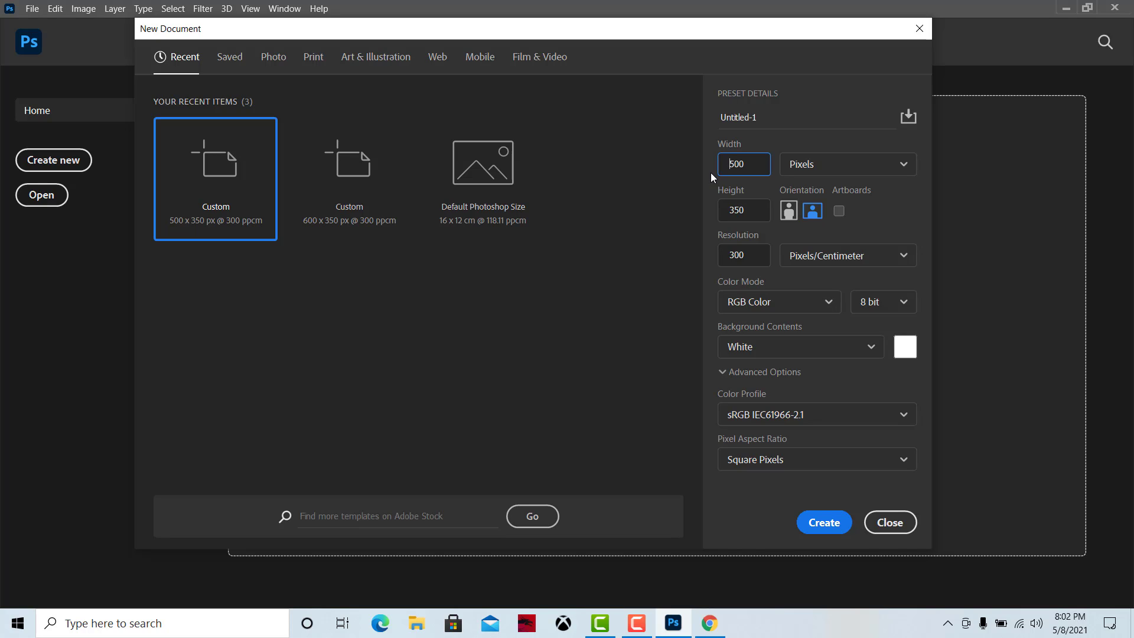
drag(730, 166, 753, 166)
text(820)
key(Tab)
text(36)
Keep the resolution at 300 pixels/centimeter with RGB Color at 8 bit, and create the document.
click(750, 248)
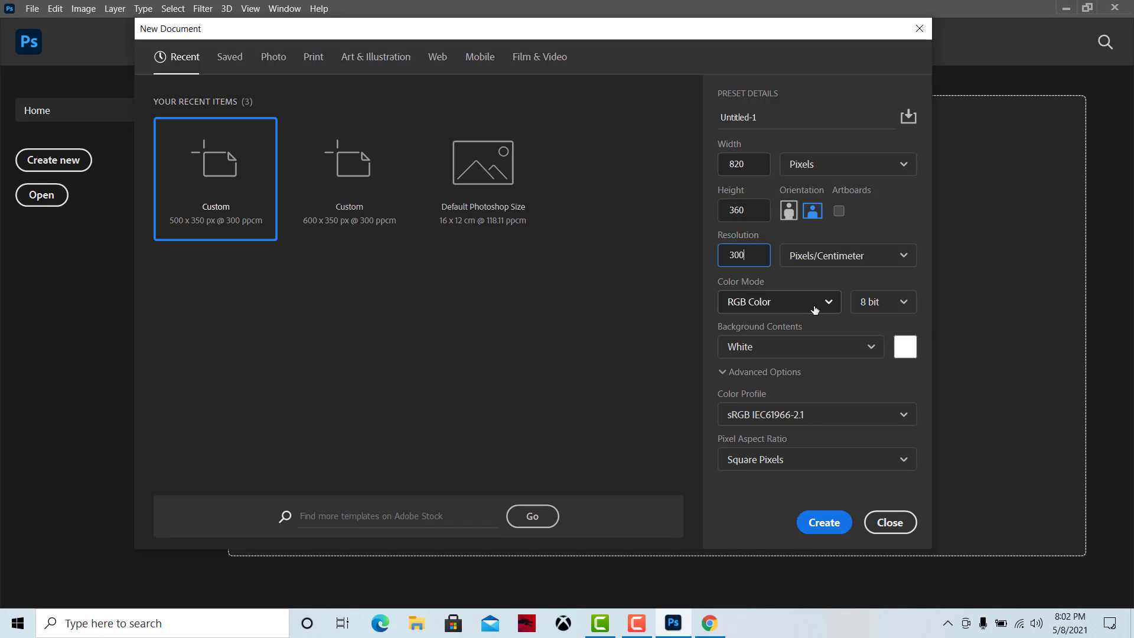
click(815, 310)
click(757, 384)
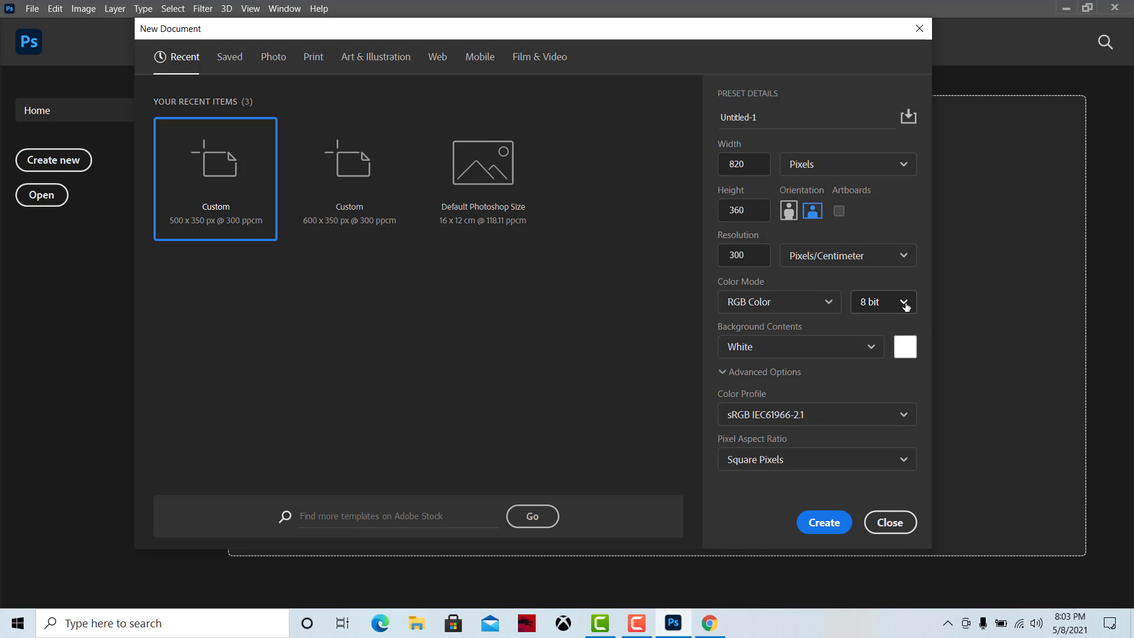
click(826, 523)
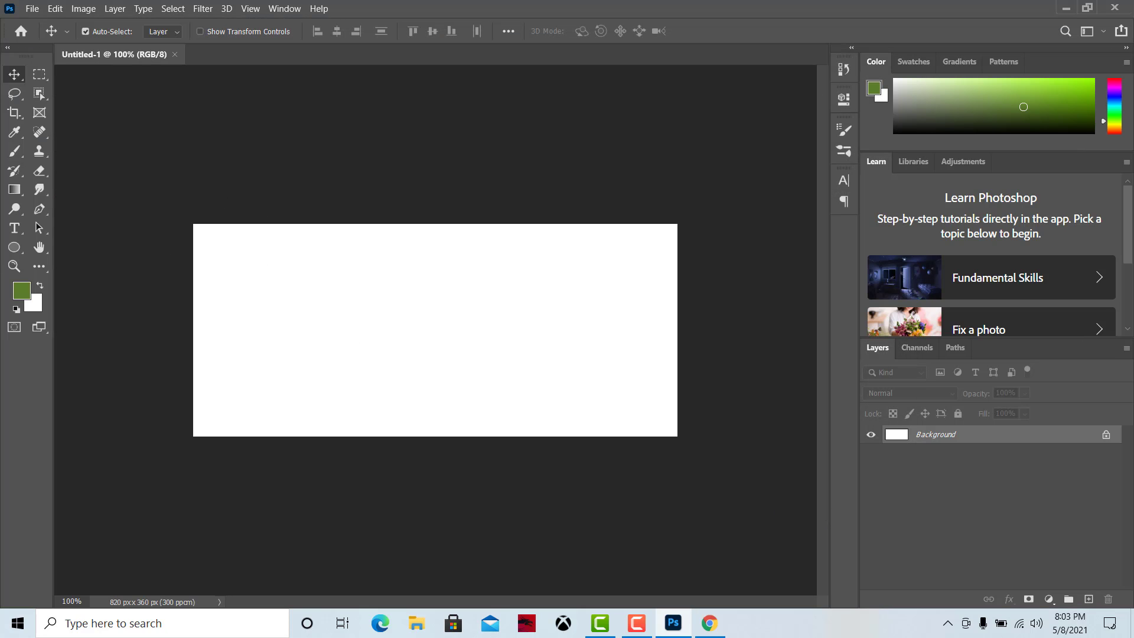
Check the safe zone size in Chrome, and add a green 640 × 312 px rectangle to the Photoshop document.
click(709, 623)
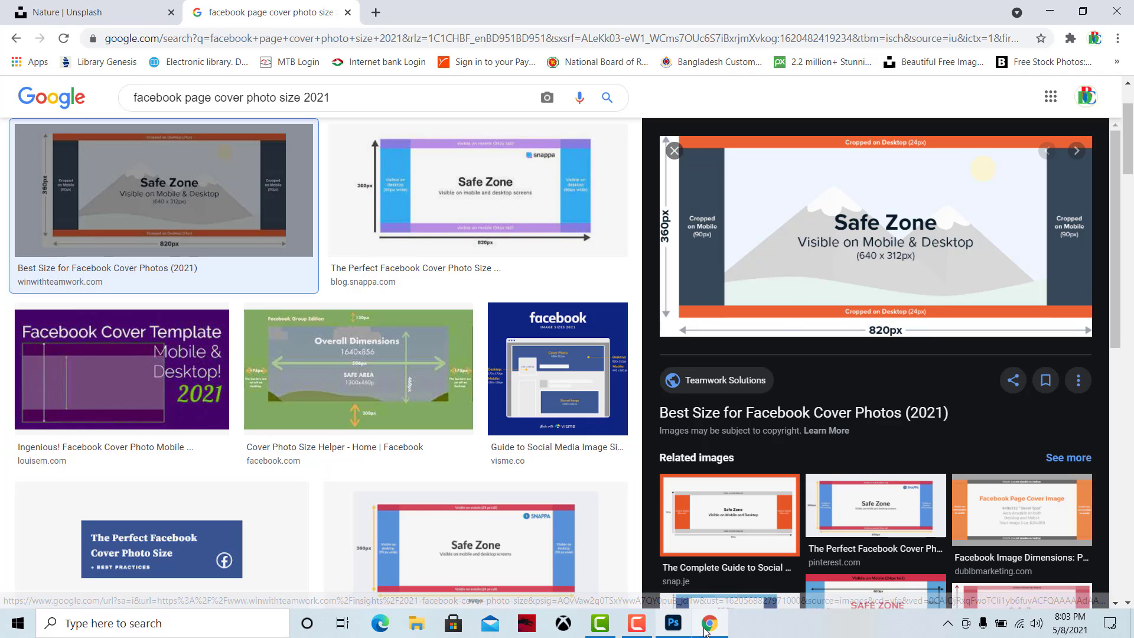
click(673, 623)
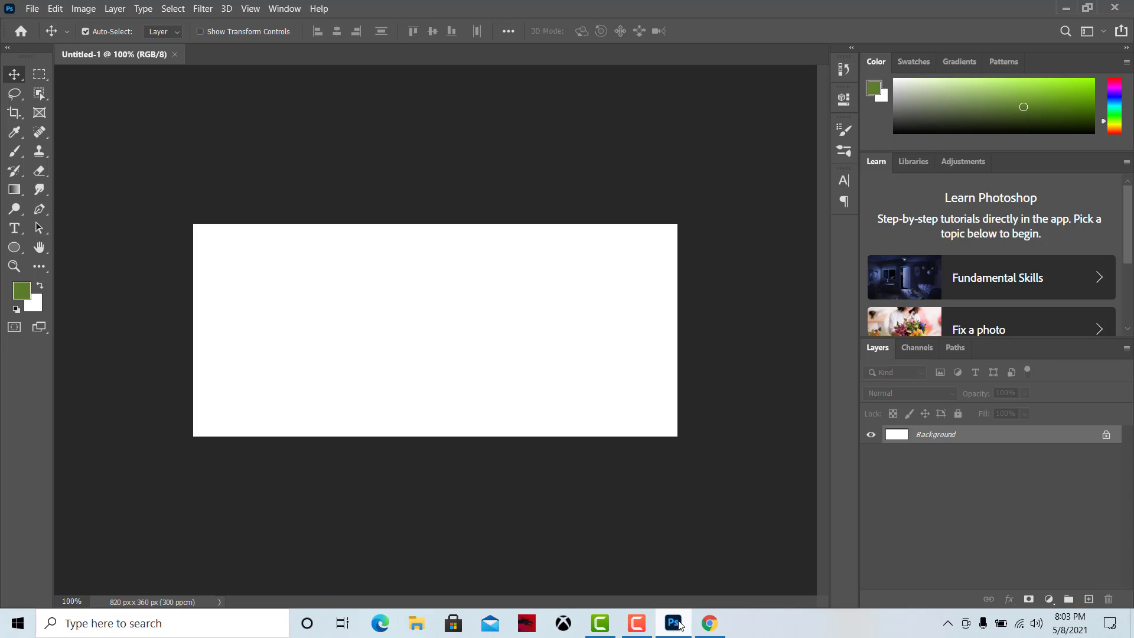
right_click(18, 250)
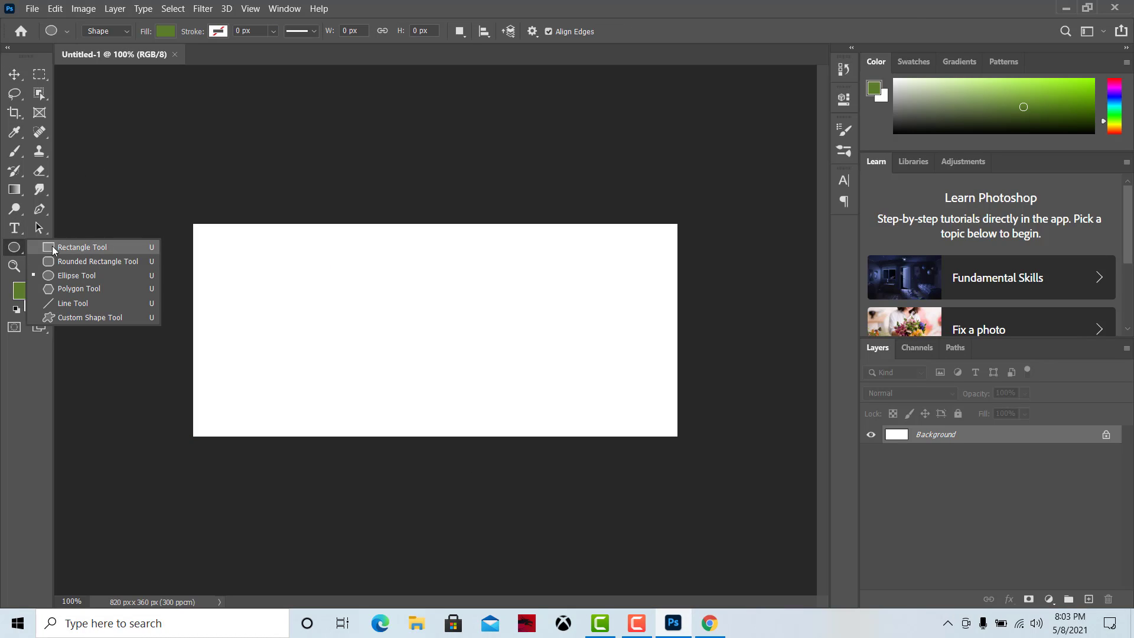
click(80, 246)
click(424, 190)
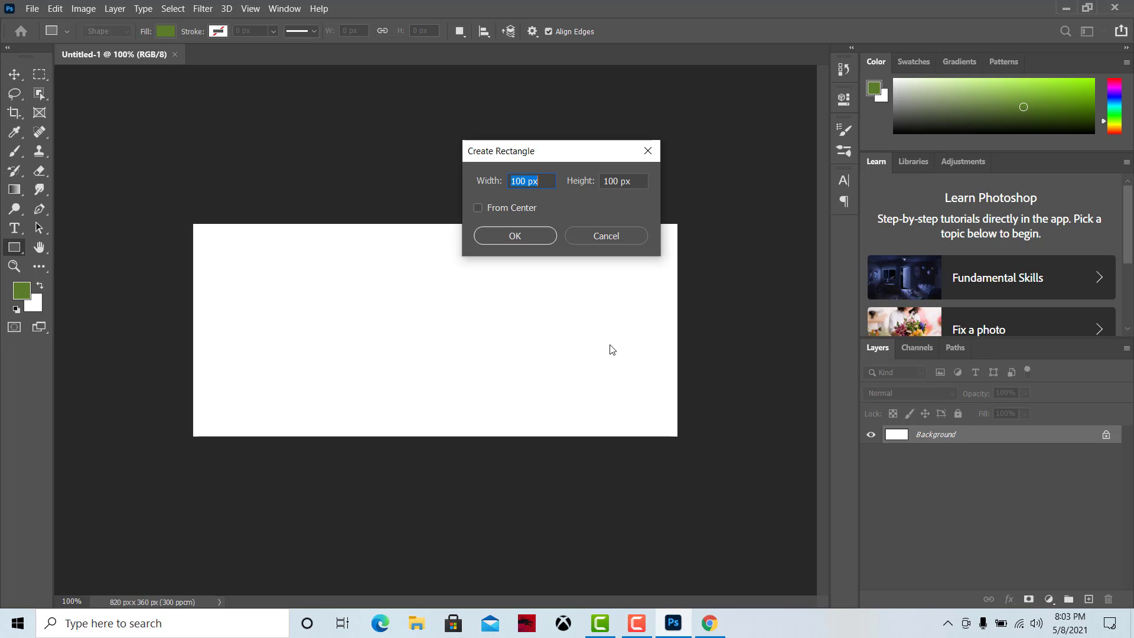
text(640)
key(Tab)
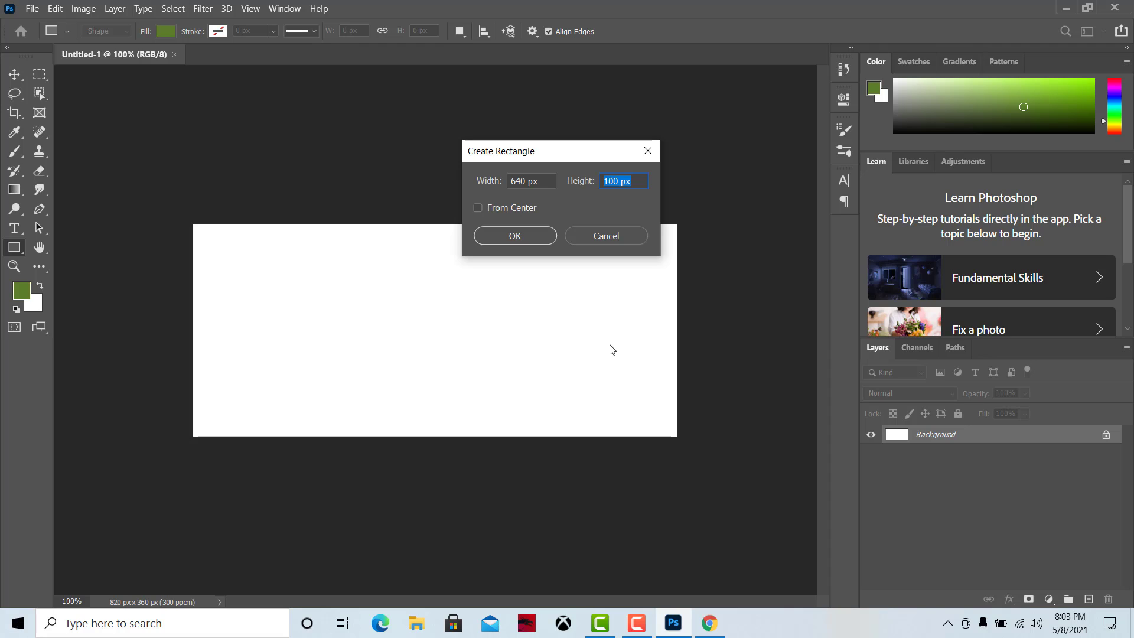
text(312)
click(512, 236)
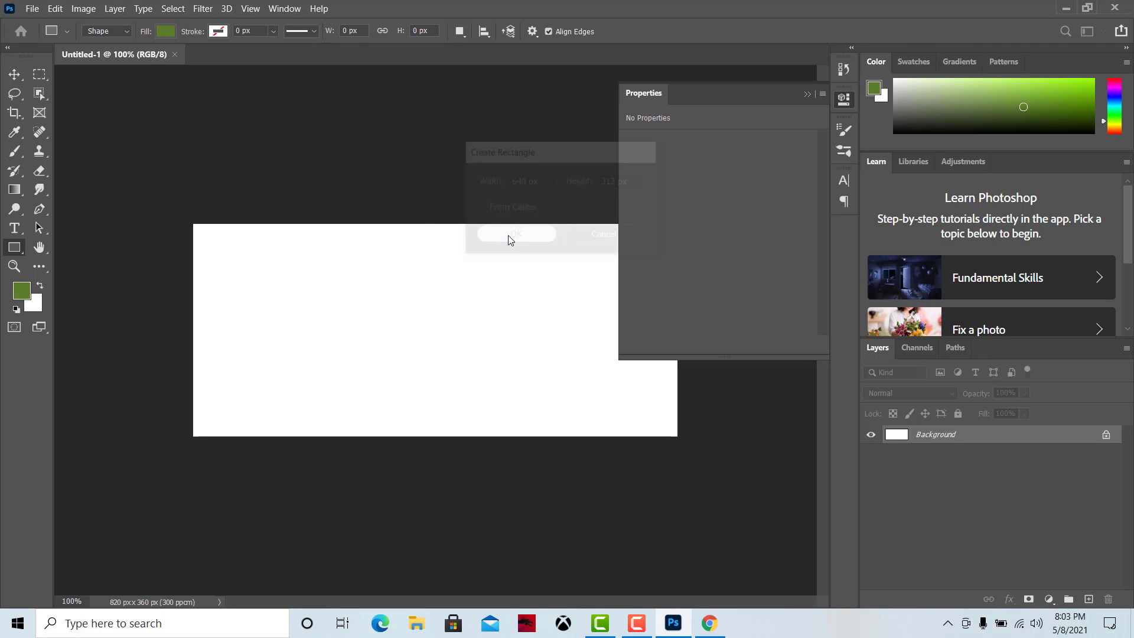
click(807, 94)
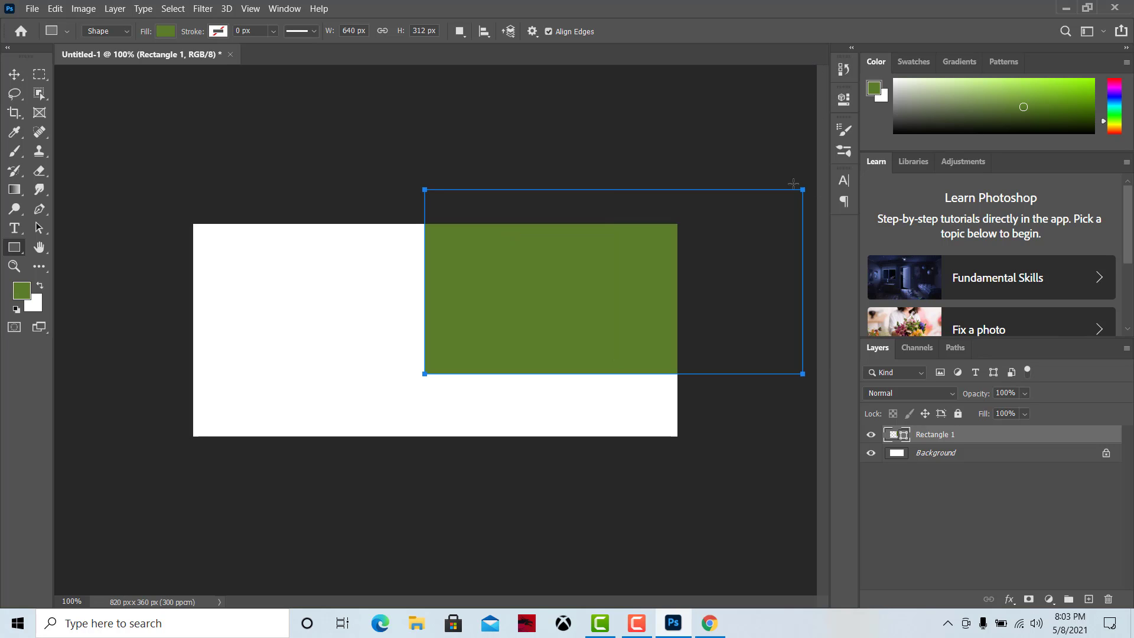
Move the green rectangle fully onto the canvas, center it horizontally against a whole-canvas selection, and deselect.
click(14, 74)
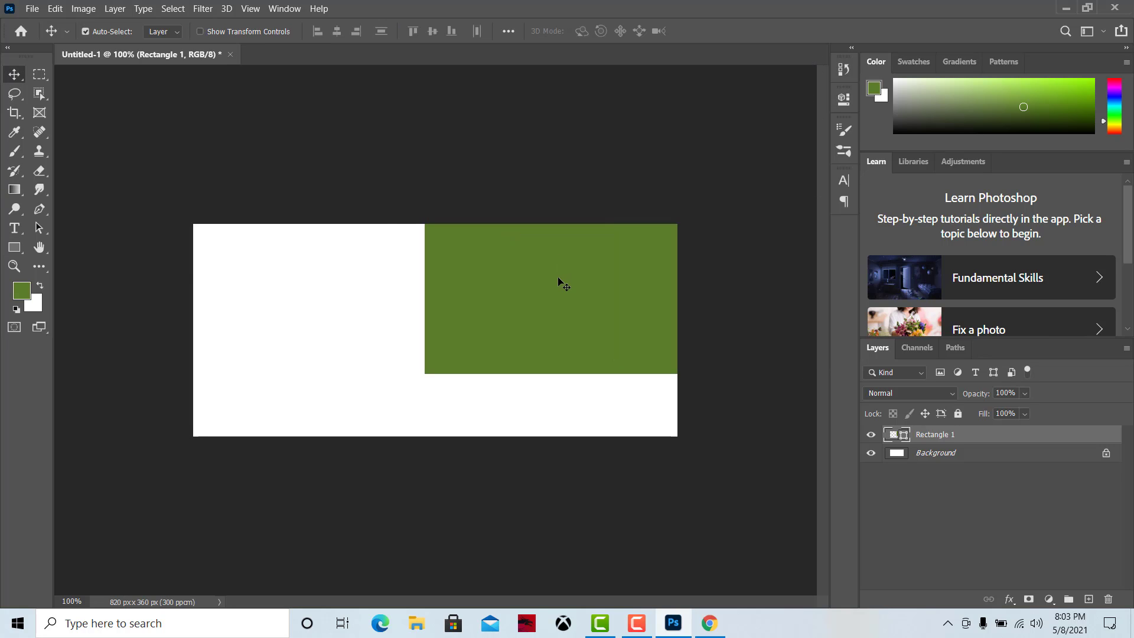
drag(559, 280, 417, 331)
key(ctrl)
key(ctrl+a)
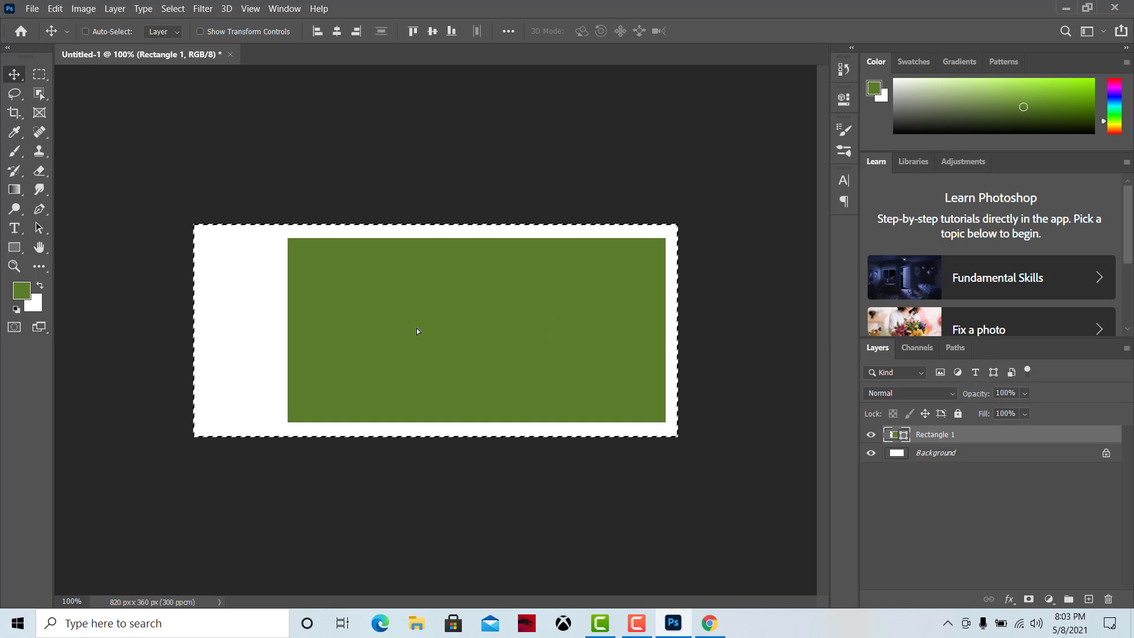
click(336, 30)
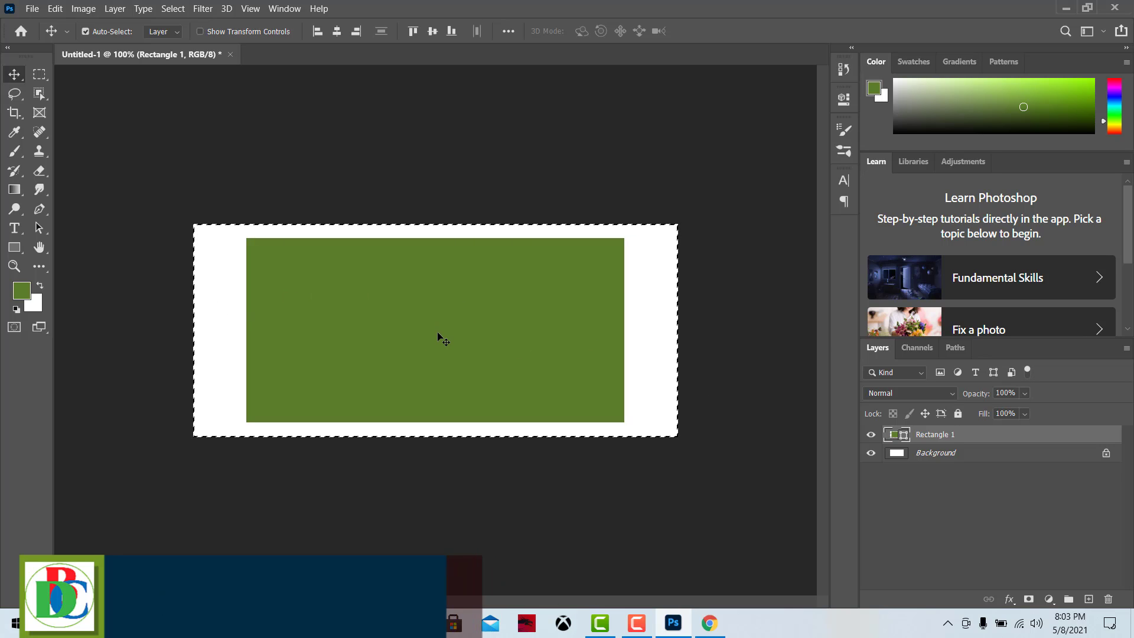
key(ctrl)
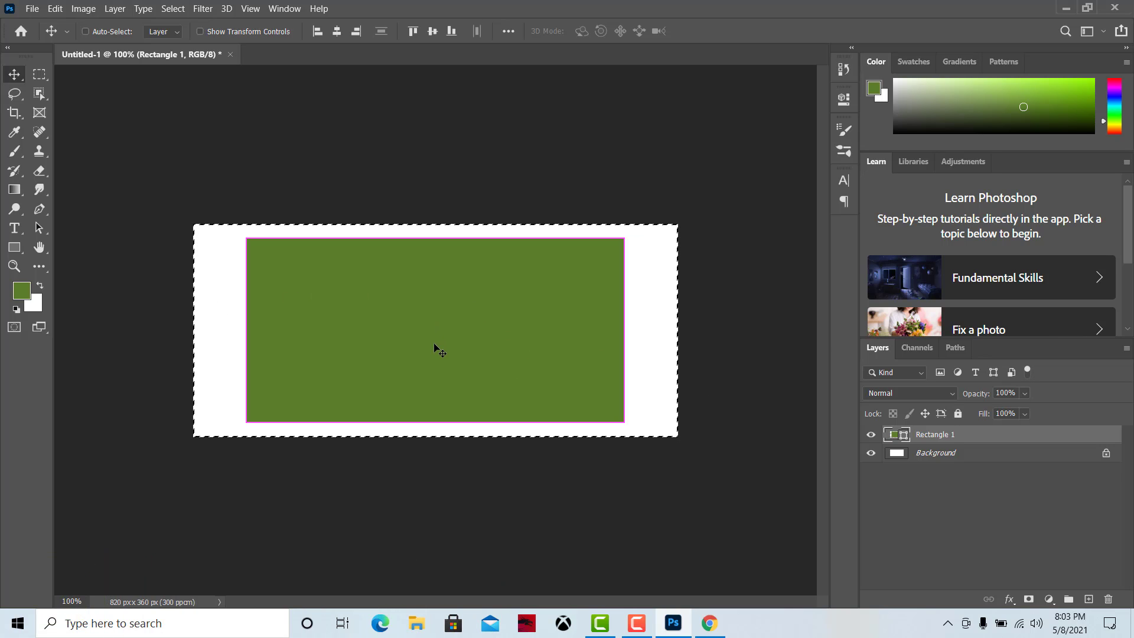
key(ctrl+d)
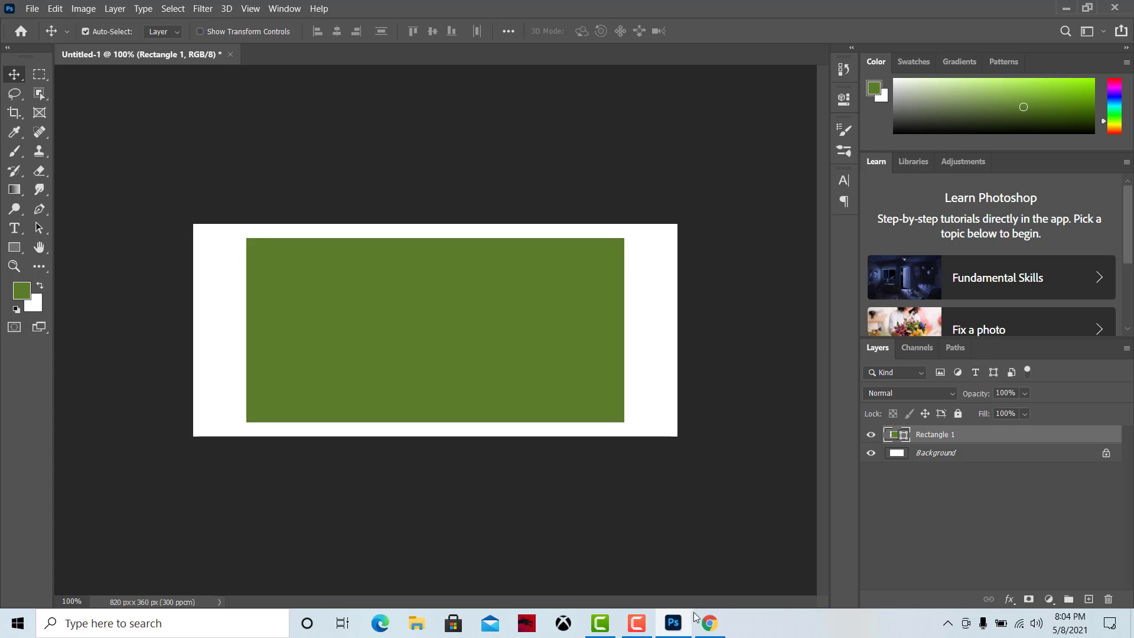
Switch to Chrome, browse Unsplash's Nature photos, and open the brown rocky mountain under a starry sky at enlarged size.
click(674, 627)
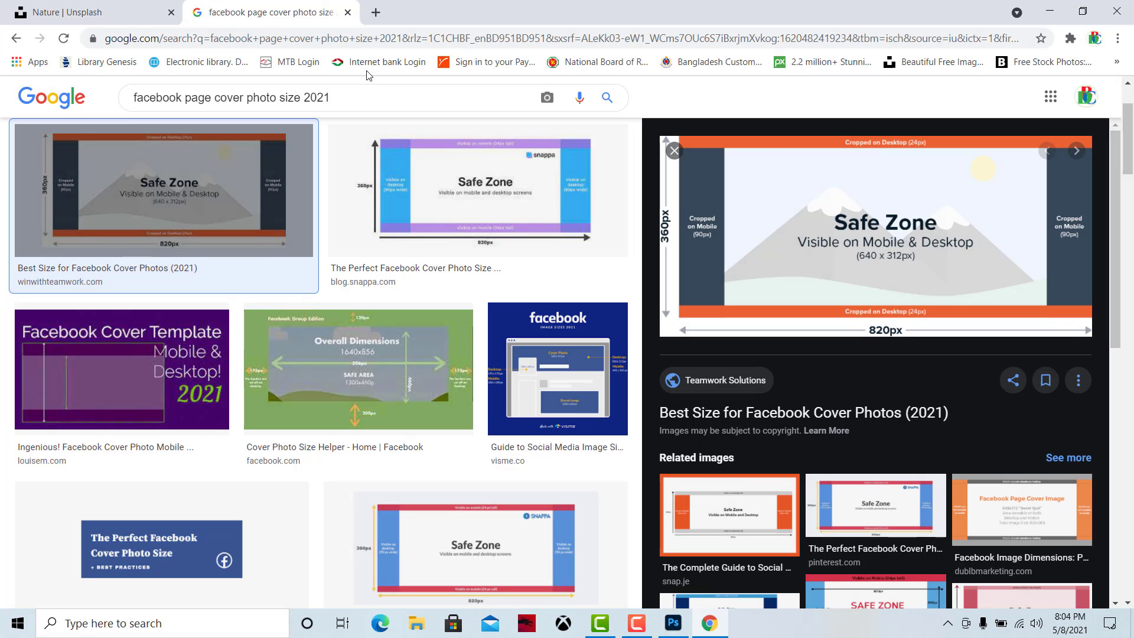
click(108, 18)
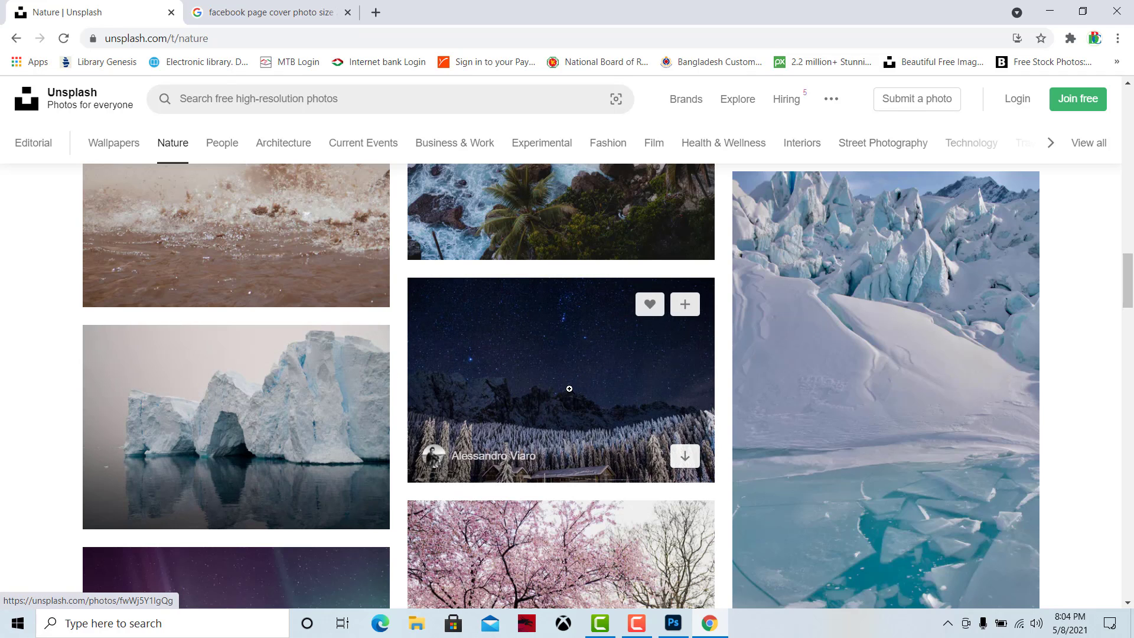
scroll(585, 387, down, 1)
scroll(570, 388, up, 3)
scroll(569, 388, up, 10)
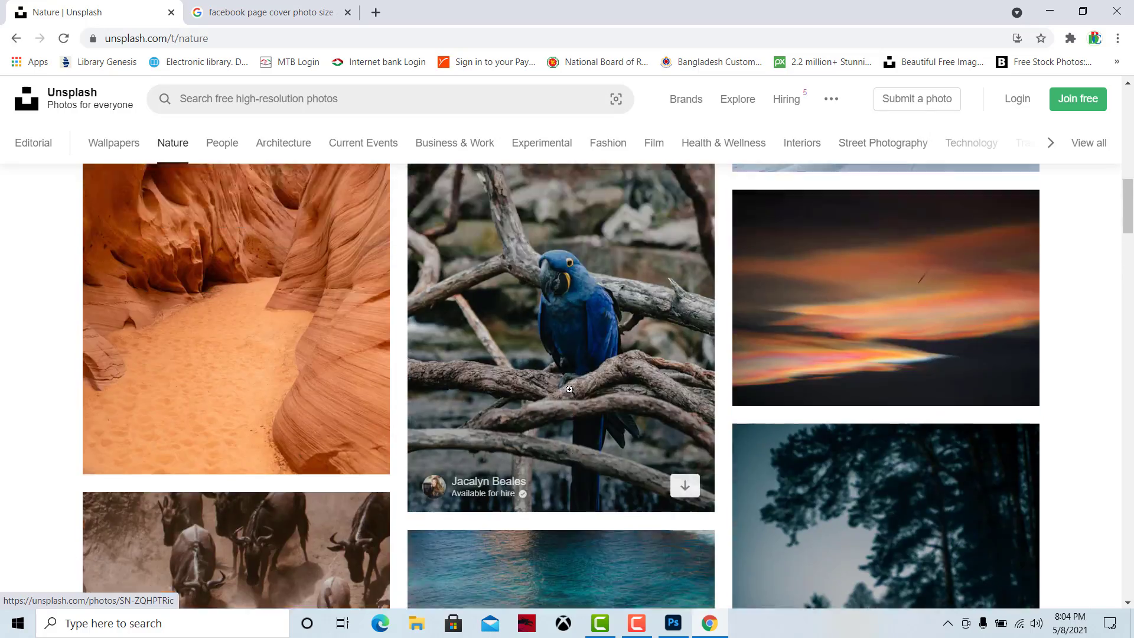
scroll(572, 393, up, 7)
scroll(571, 394, down, 6)
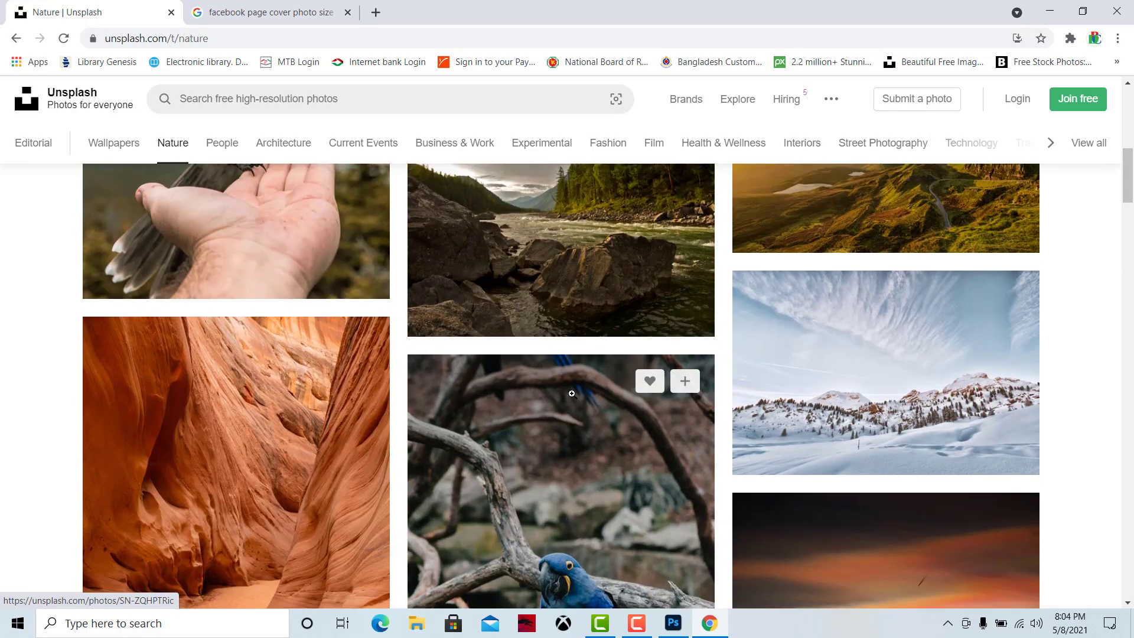
scroll(571, 393, down, 15)
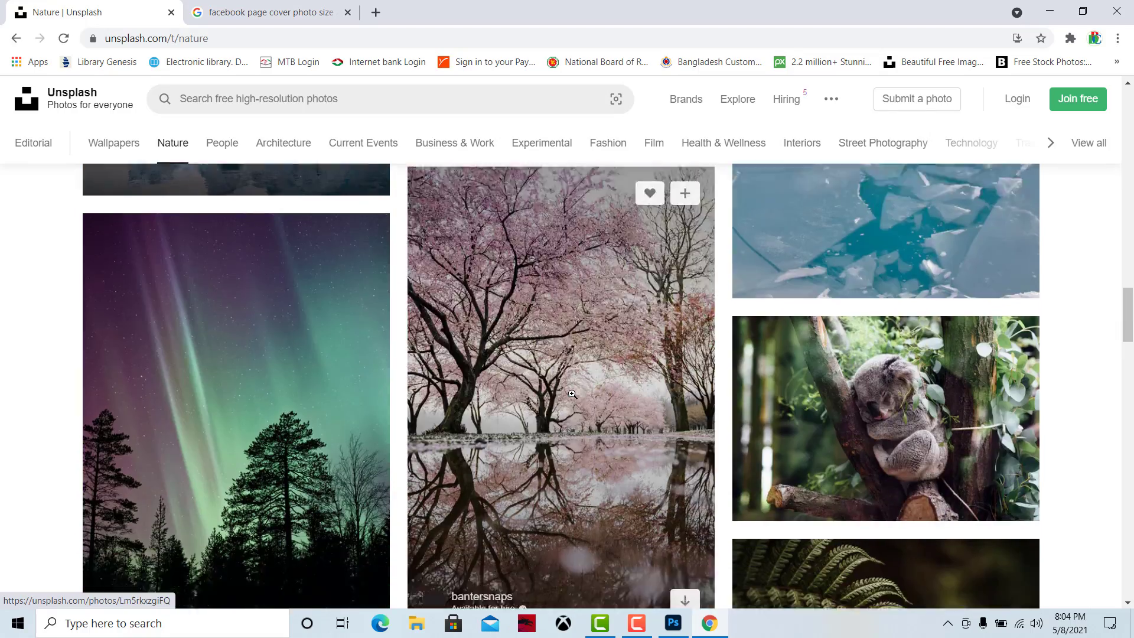
scroll(572, 393, down, 8)
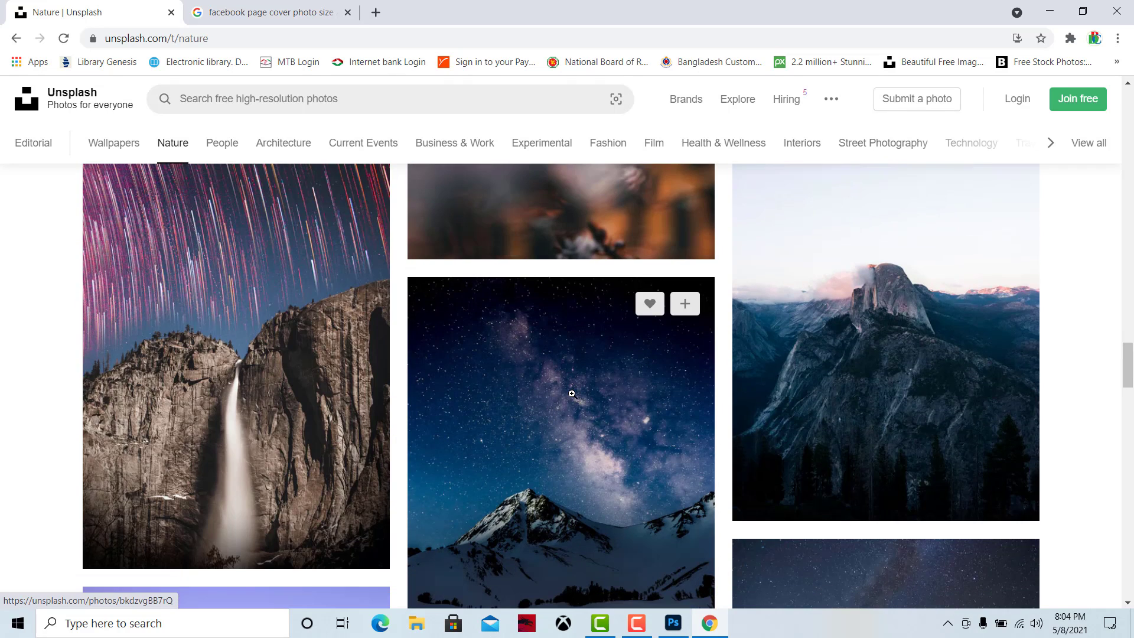
scroll(571, 393, down, 5)
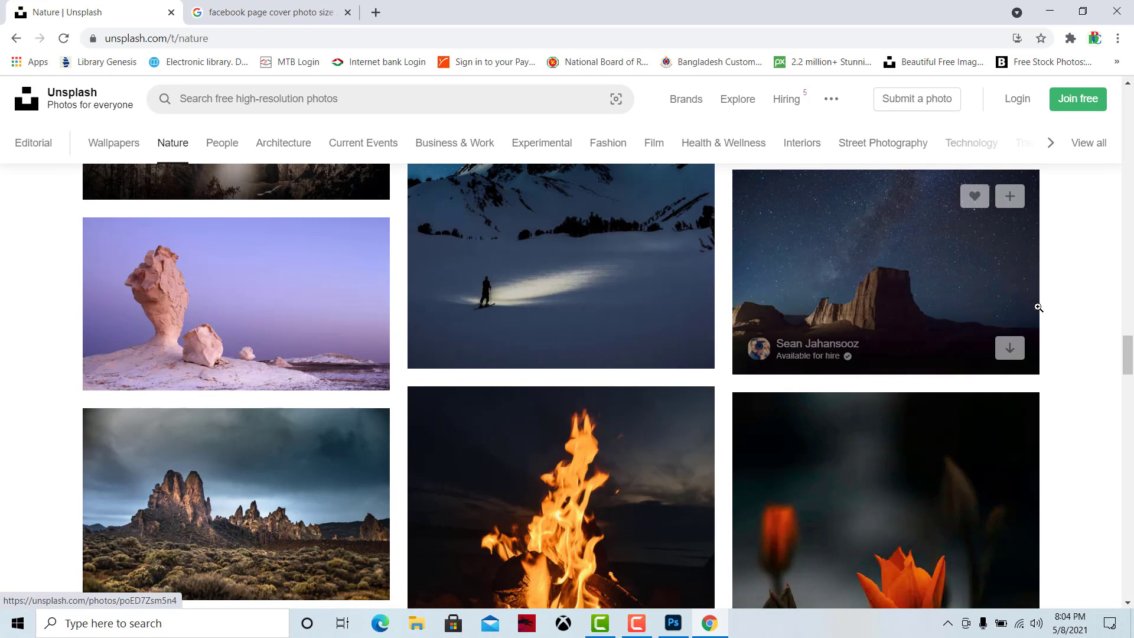
click(902, 256)
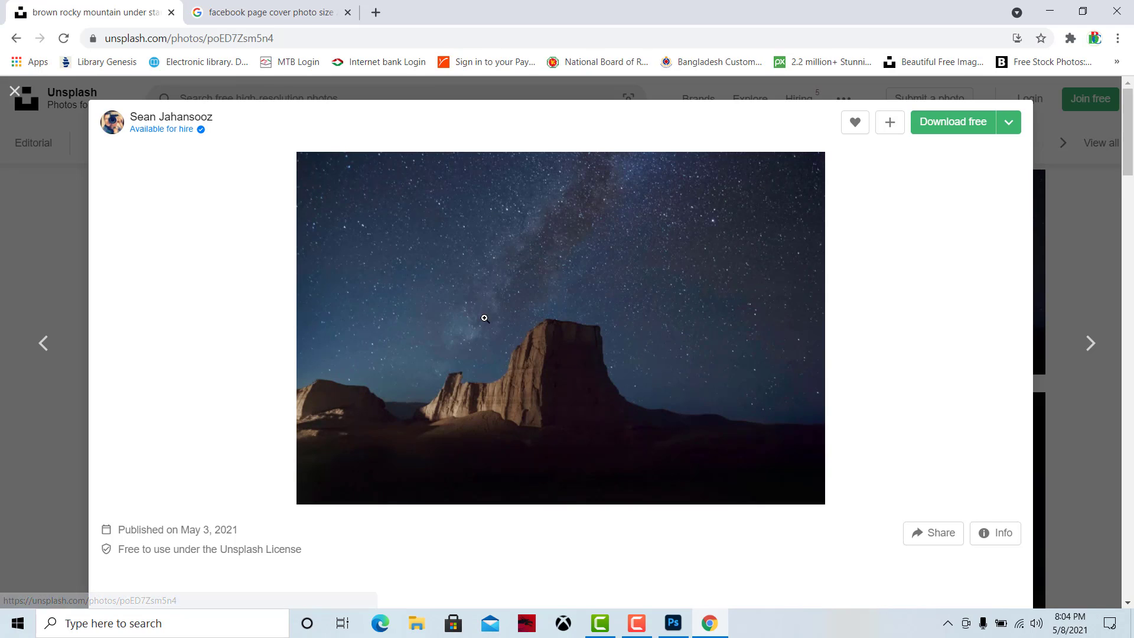
click(568, 327)
Copy the enlarged starry-sky mountain photo and switch to the Photoshop document.
right_click(517, 332)
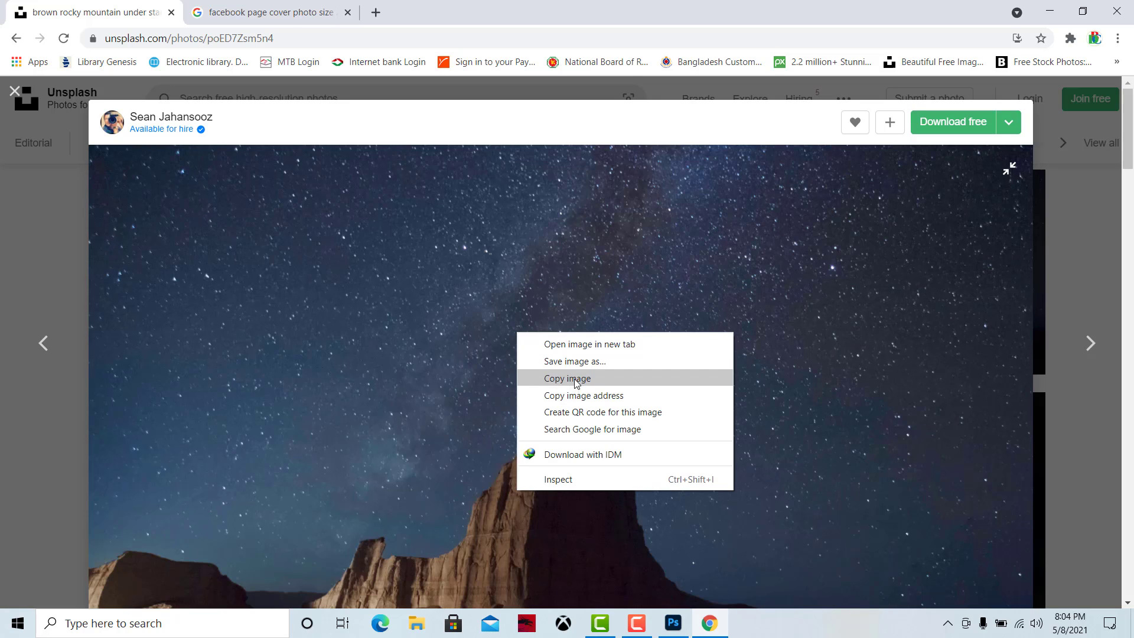
click(576, 380)
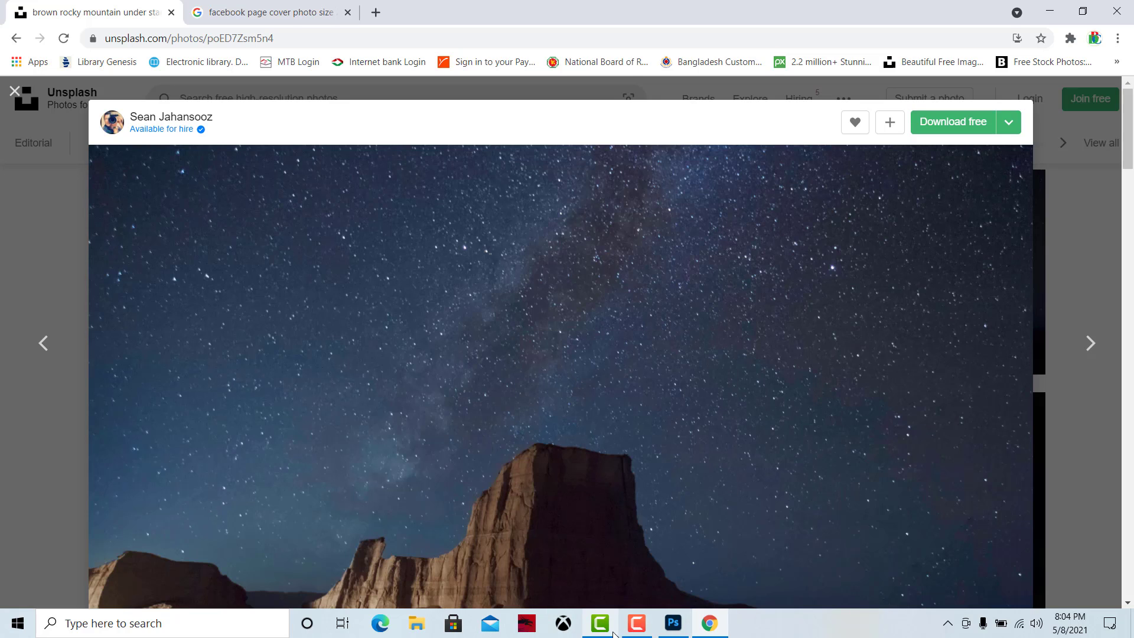
click(674, 623)
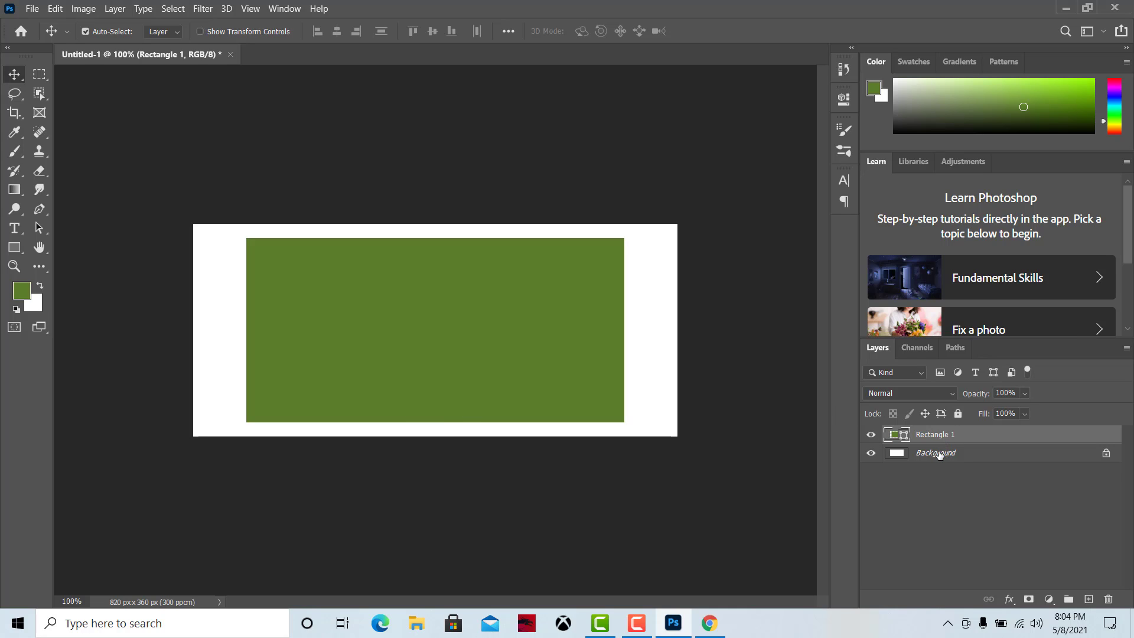
key(ctrl)
Return to Chrome, copy the starry-sky mountain image again, and switch back to Photoshop.
click(709, 624)
right_click(519, 264)
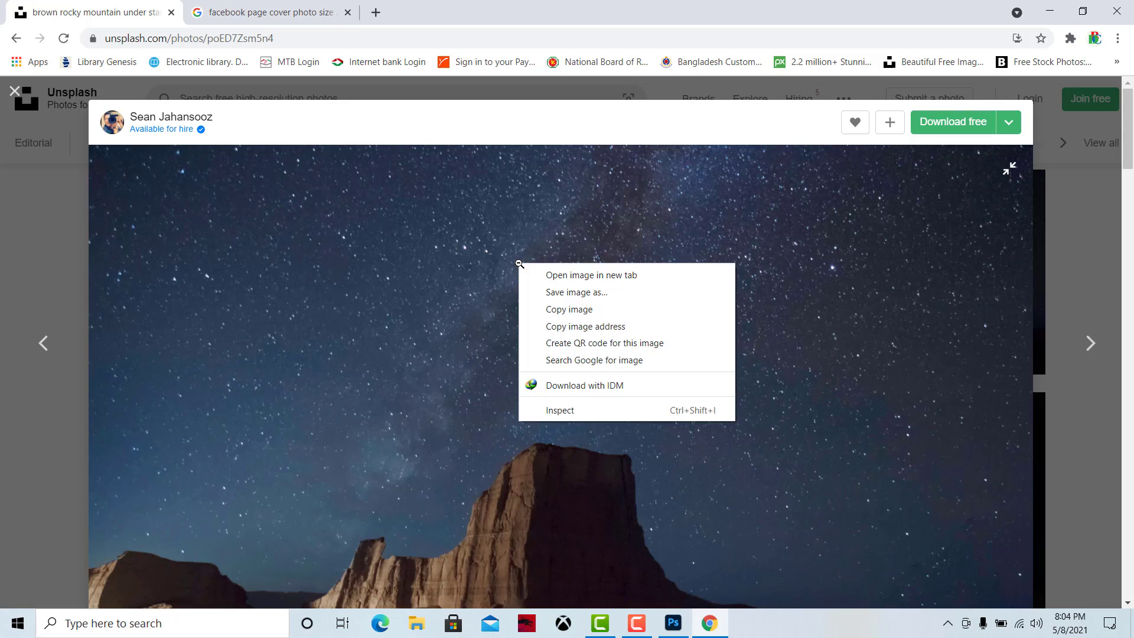
click(570, 309)
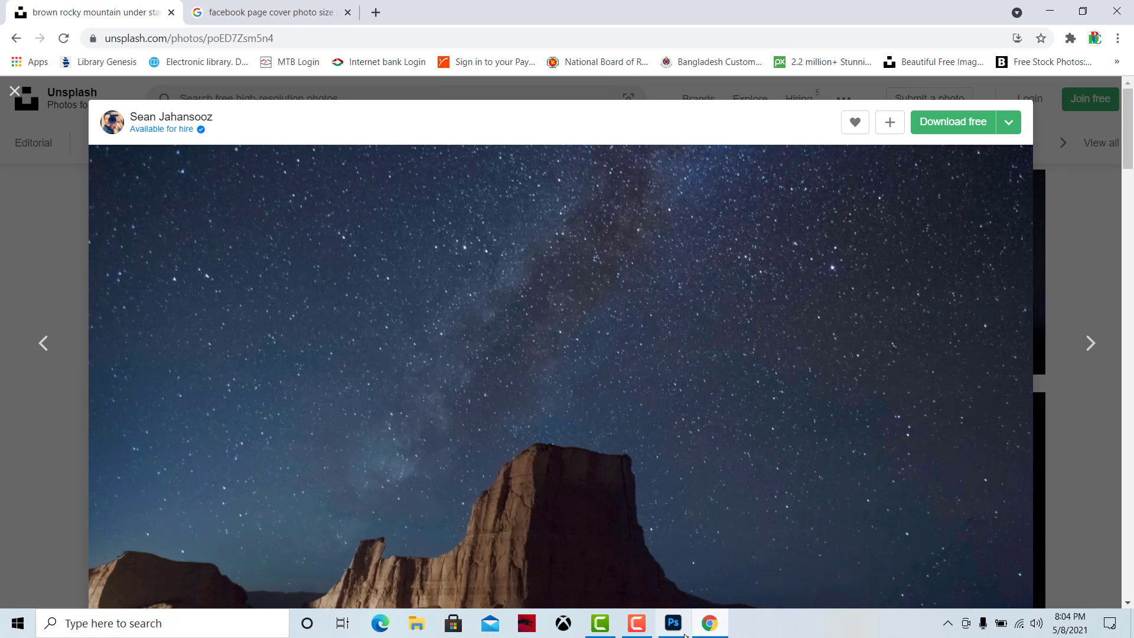
click(676, 624)
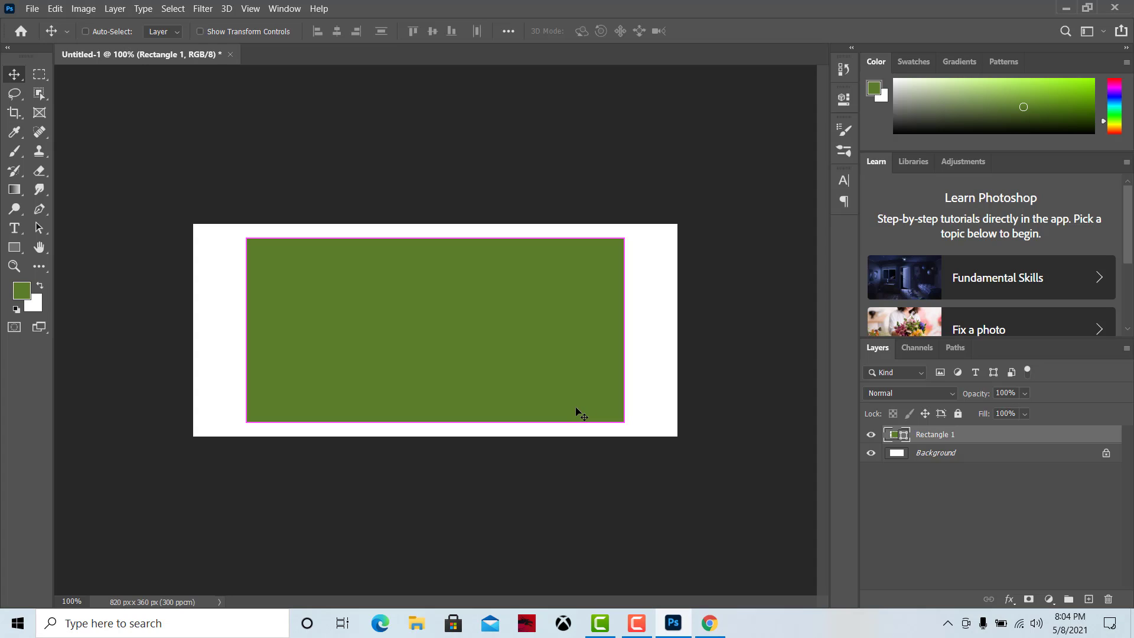
Paste the starry-sky mountain photo into the document and move its layer directly below the green rectangle's layer.
key(ctrl+v)
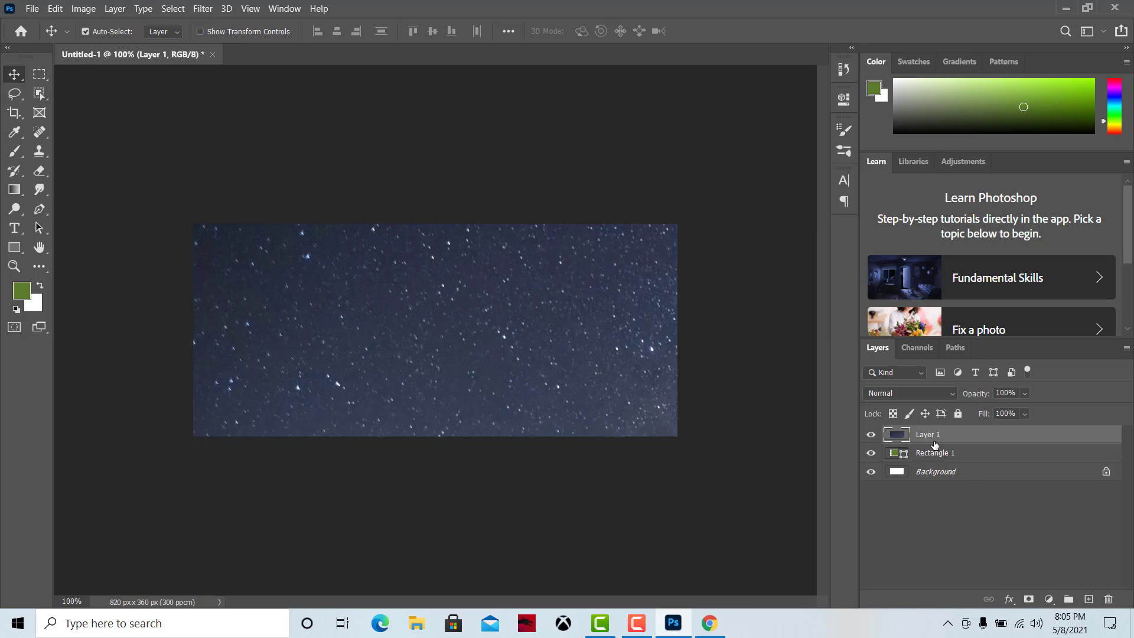
drag(933, 441, 940, 466)
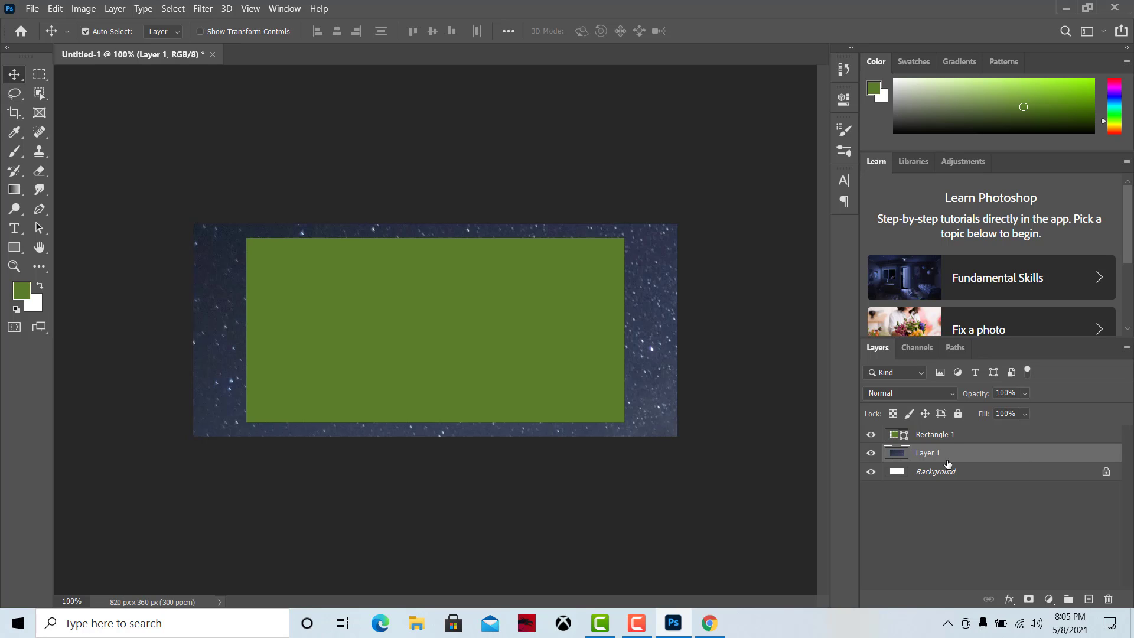
Scale the photo proportionally to about 42.67% so it spans the canvas width, and move it up to Y 180 px.
key(ctrl+t)
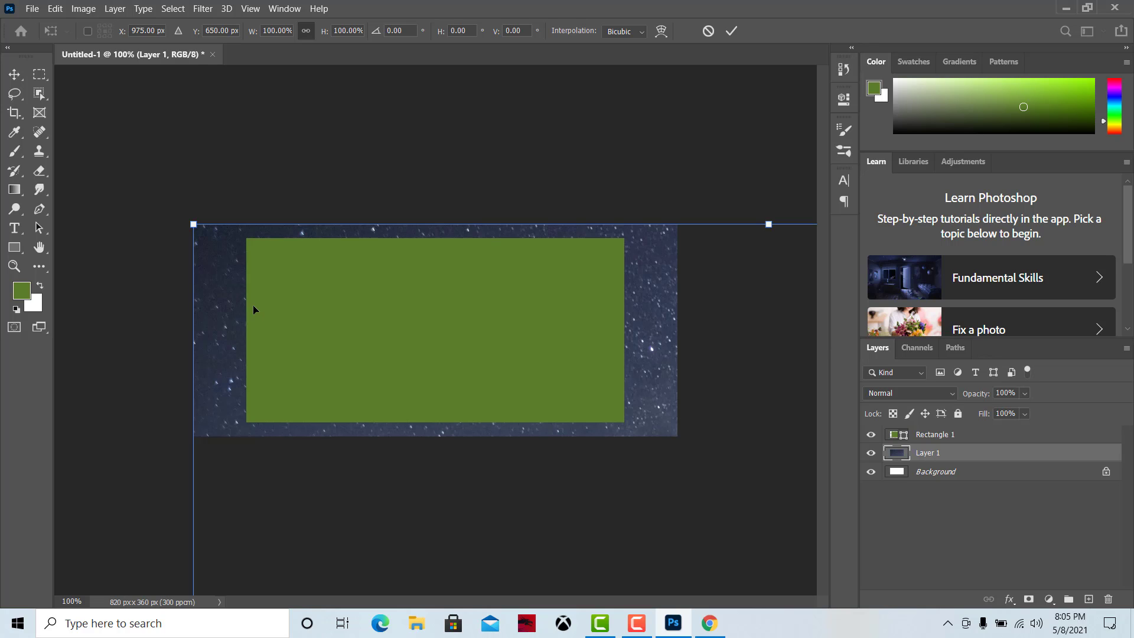
key(ctrl+minus)
key(ctrl+minus)
key(ctrl+minus)
key(ctrl+minus)
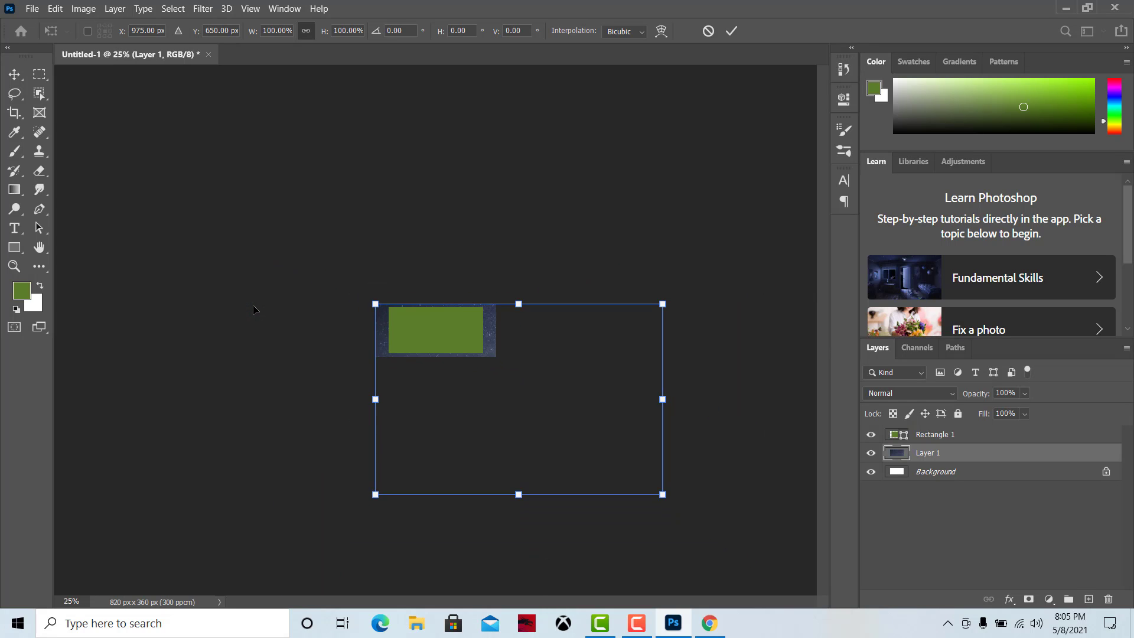
drag(662, 494, 518, 353)
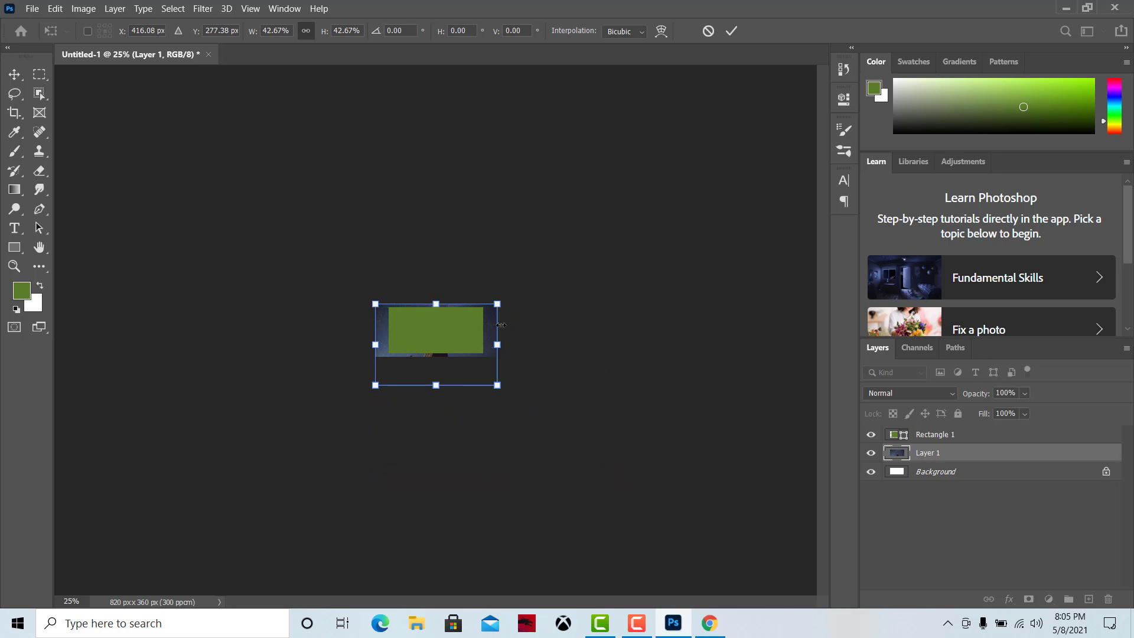
drag(492, 325, 494, 312)
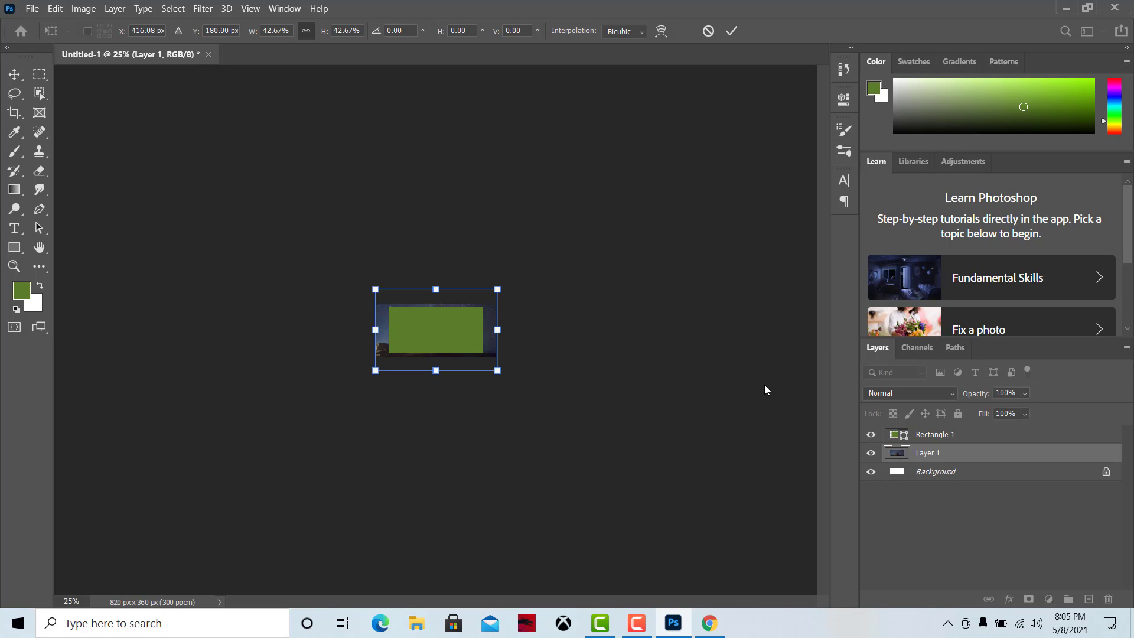
Apply the photo's transform and start a new horizontal text line on the green rectangle.
key(ctrl+plus)
key(ctrl+plus)
key(ctrl+plus)
key(ctrl+plus)
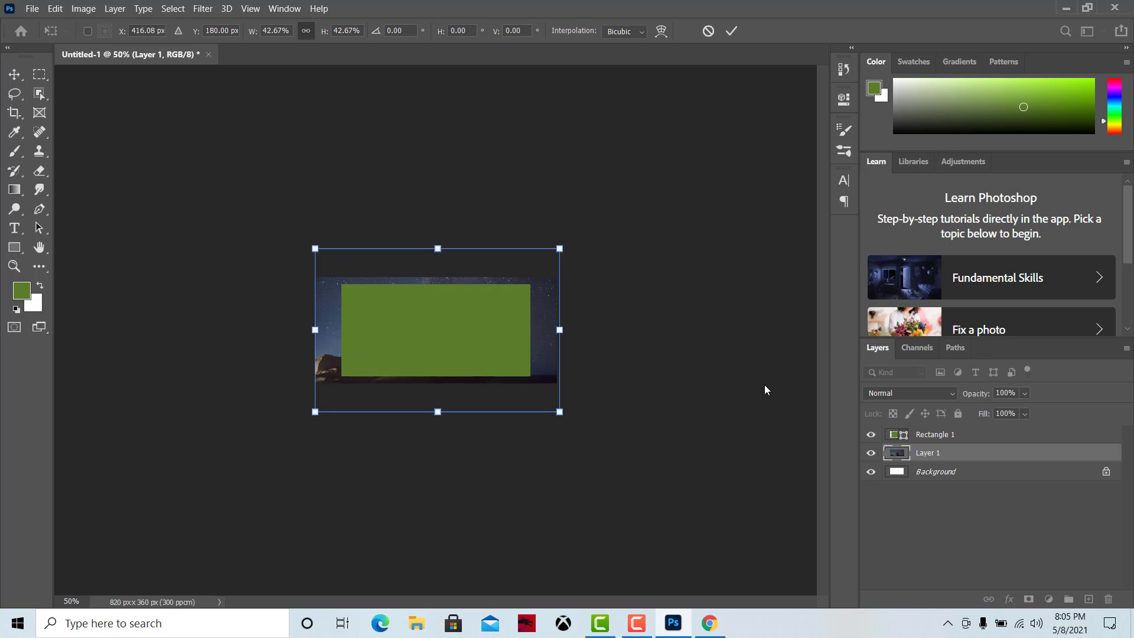
key(ctrl+plus)
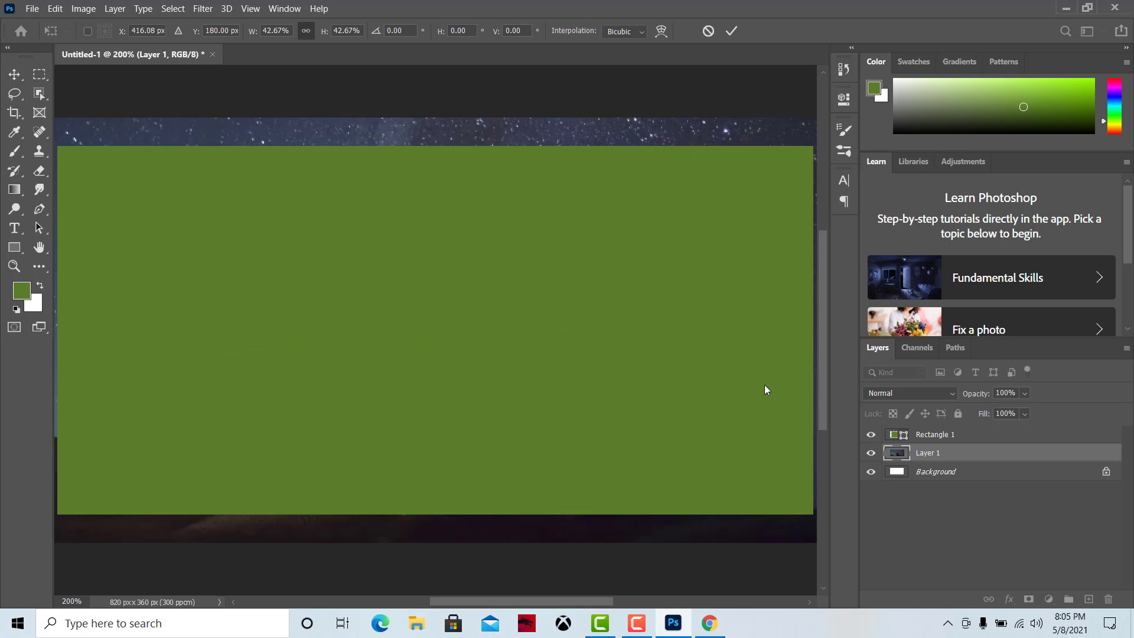
key(ctrl+minus)
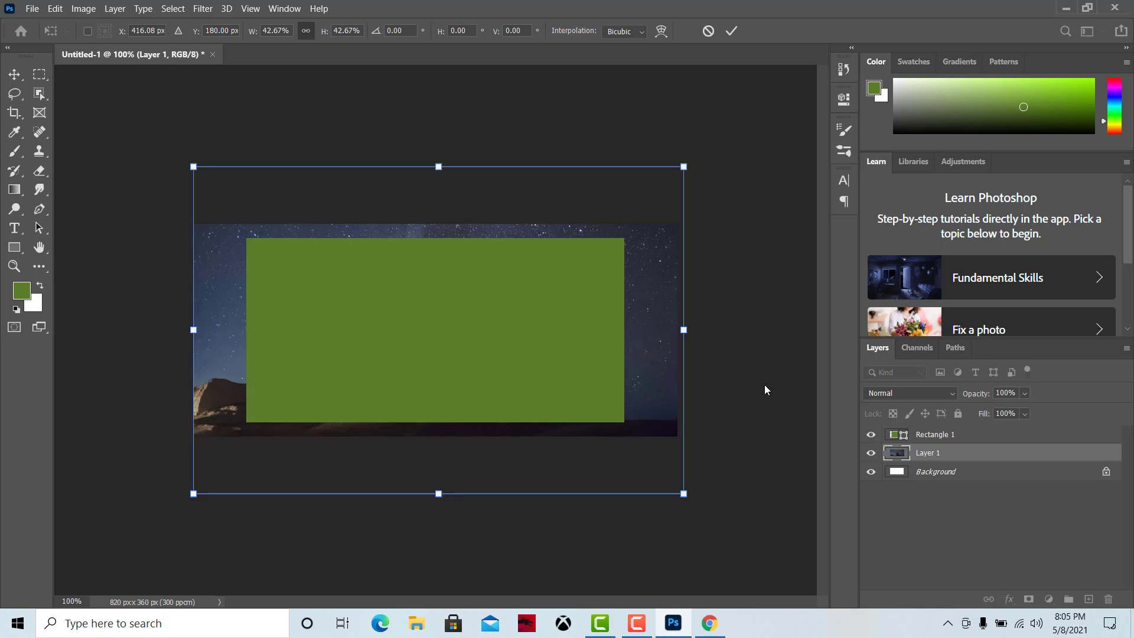
key(ctrl+plus)
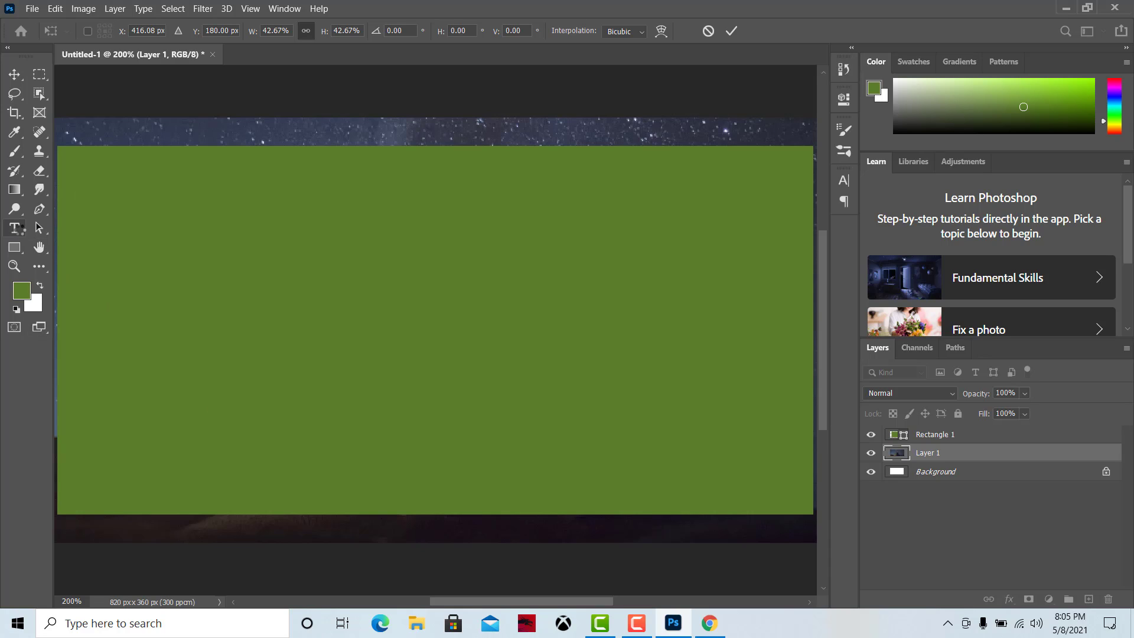
click(18, 228)
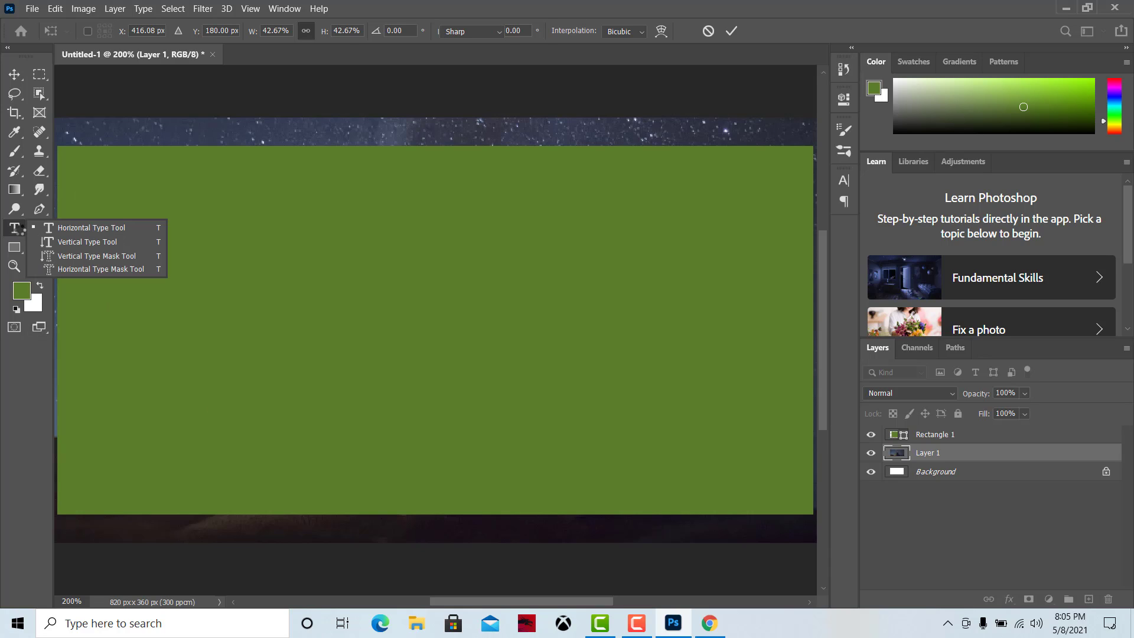
click(84, 229)
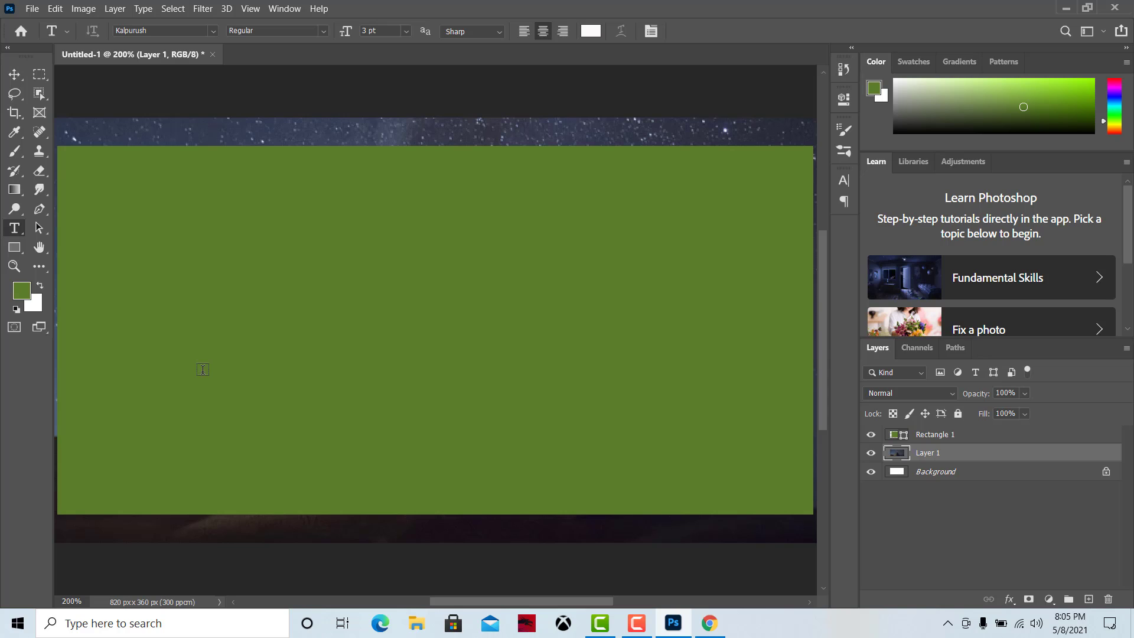
click(202, 370)
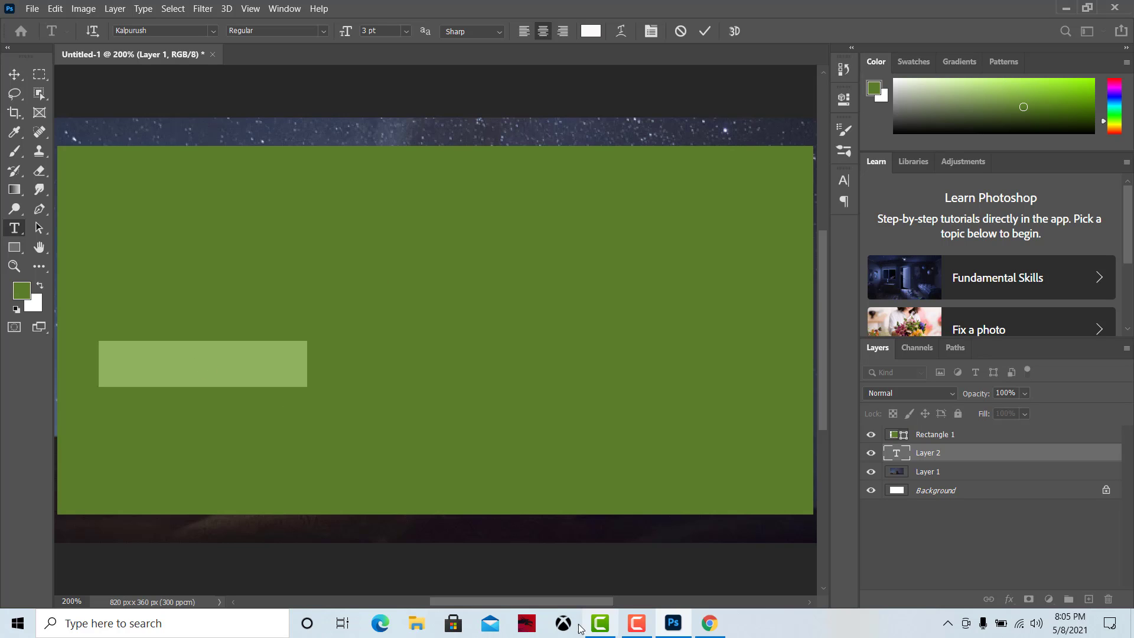
Launch Avro Keyboard and switch its typing language from English to Bangla.
click(127, 630)
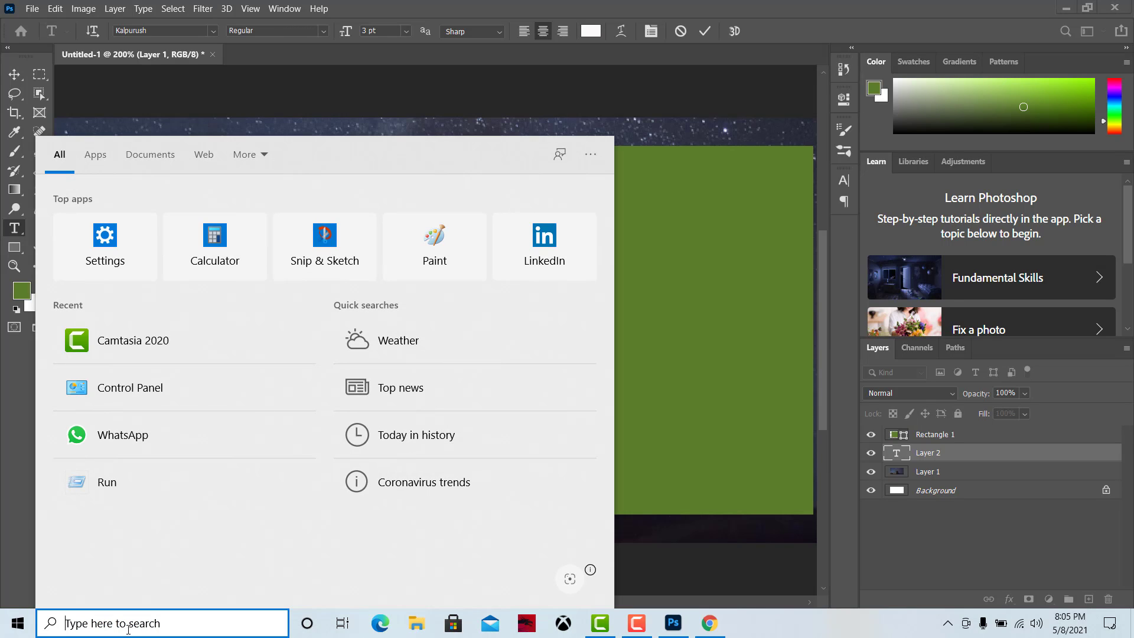
text(avr)
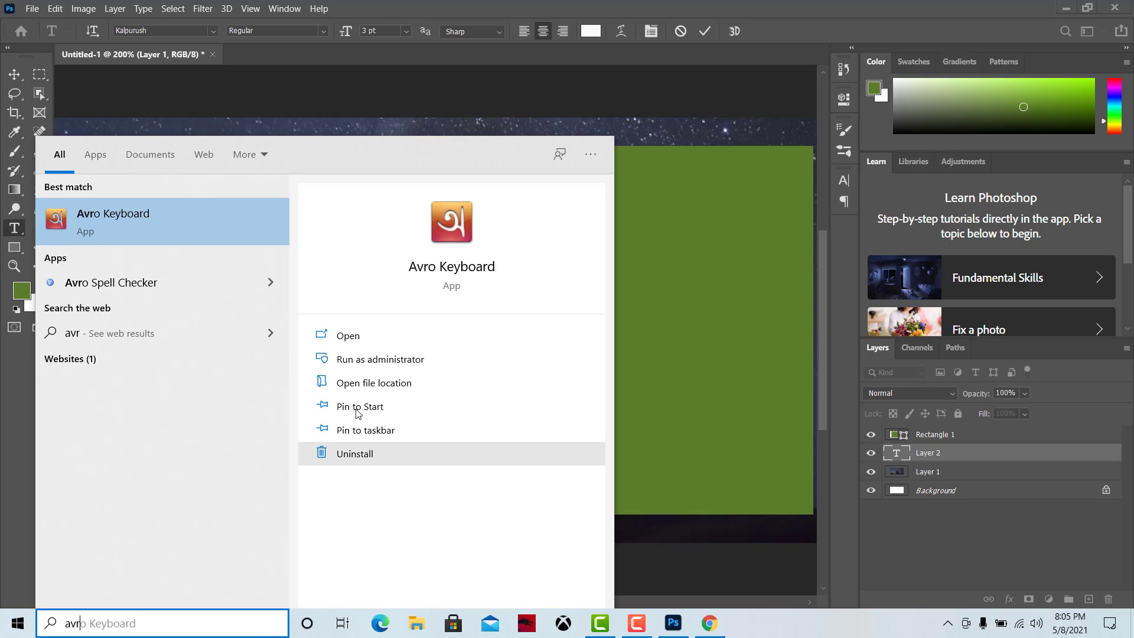
click(348, 336)
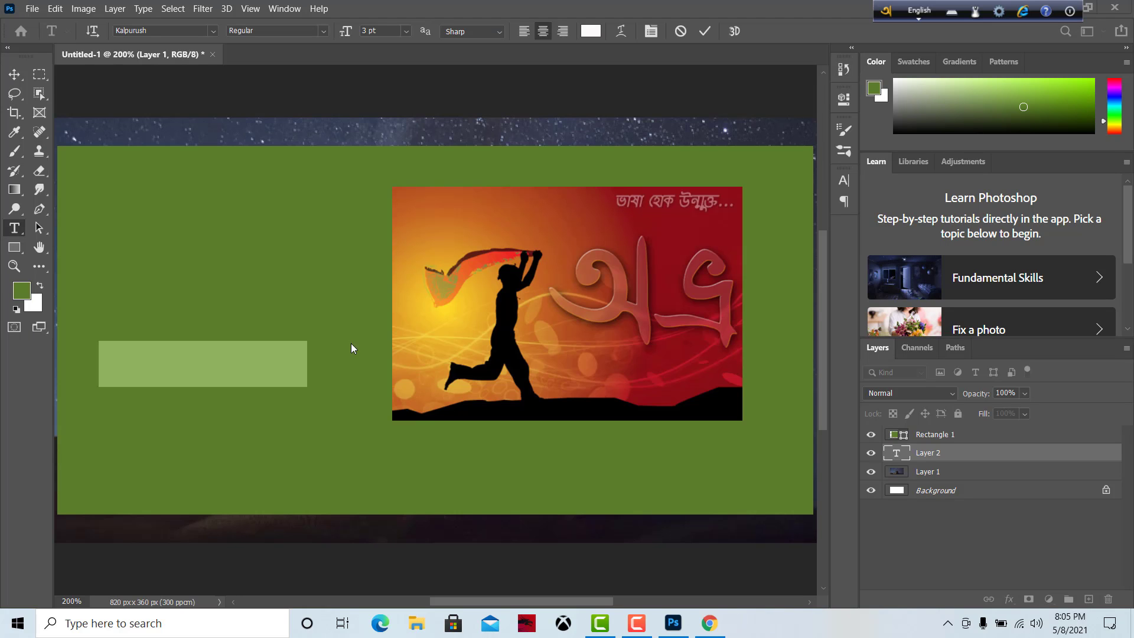
click(919, 10)
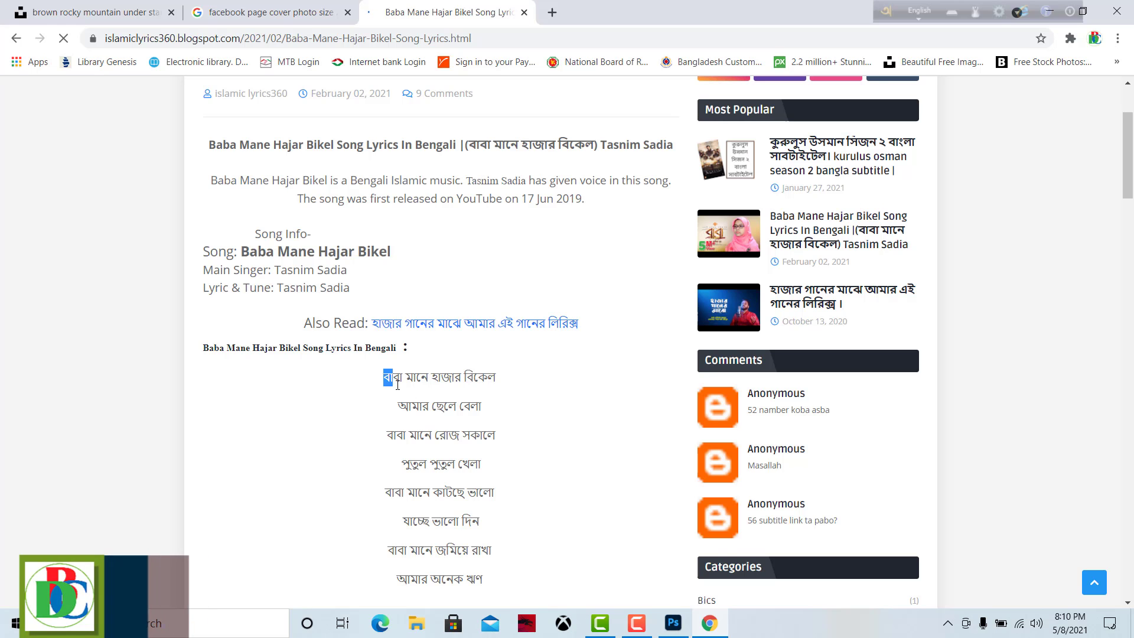
Copy the first four Bengali lyric lines of Baba Mane Hajar Bikel from the web page and switch to Photoshop.
drag(384, 378, 563, 467)
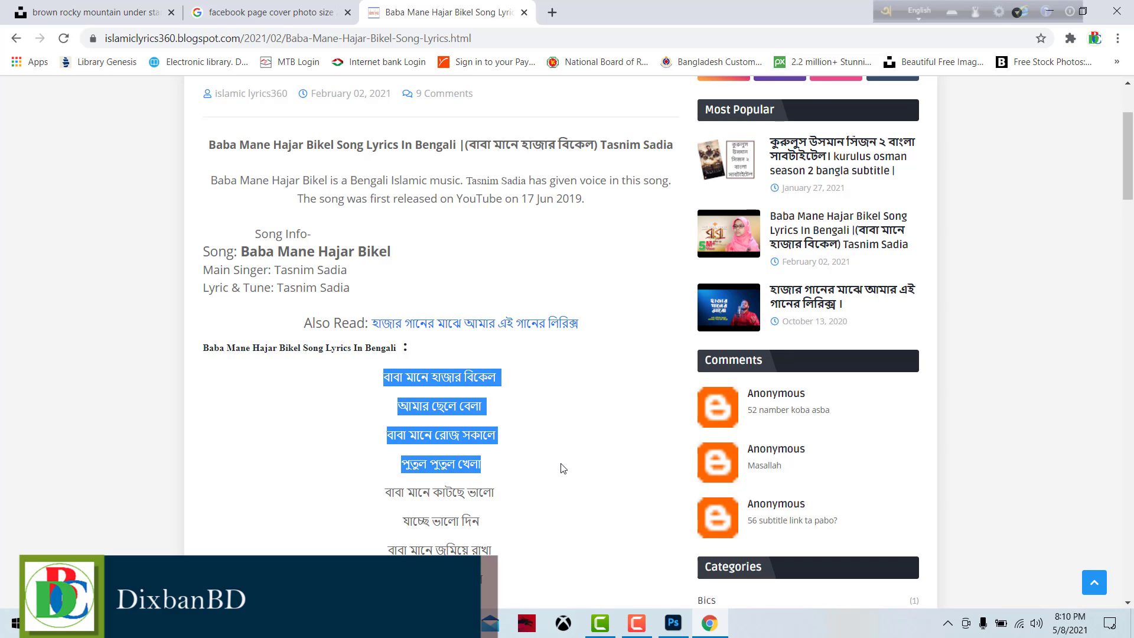
right_click(443, 404)
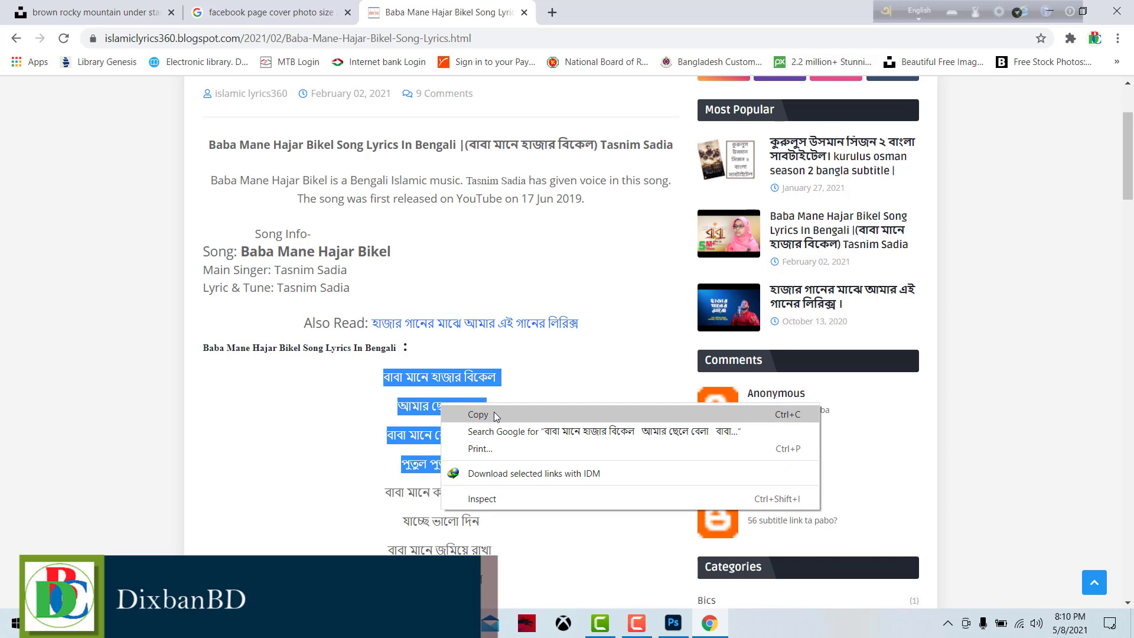
click(494, 412)
click(673, 626)
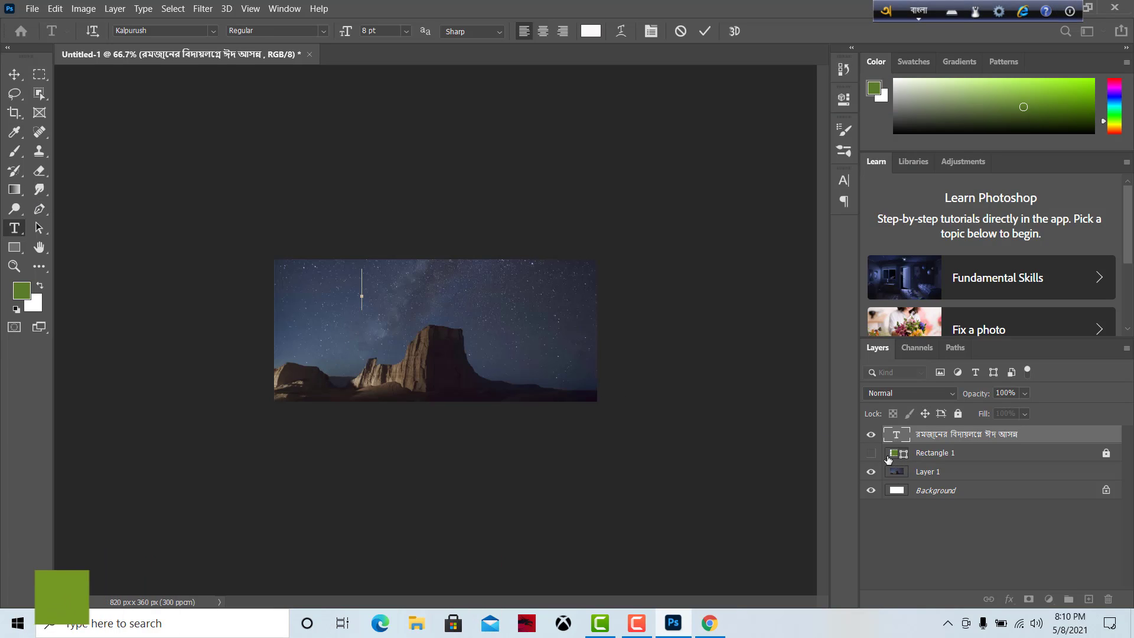
Show the green rectangle layer and paste the copied Bengali lyrics onto it as a new horizontal text layer.
click(872, 457)
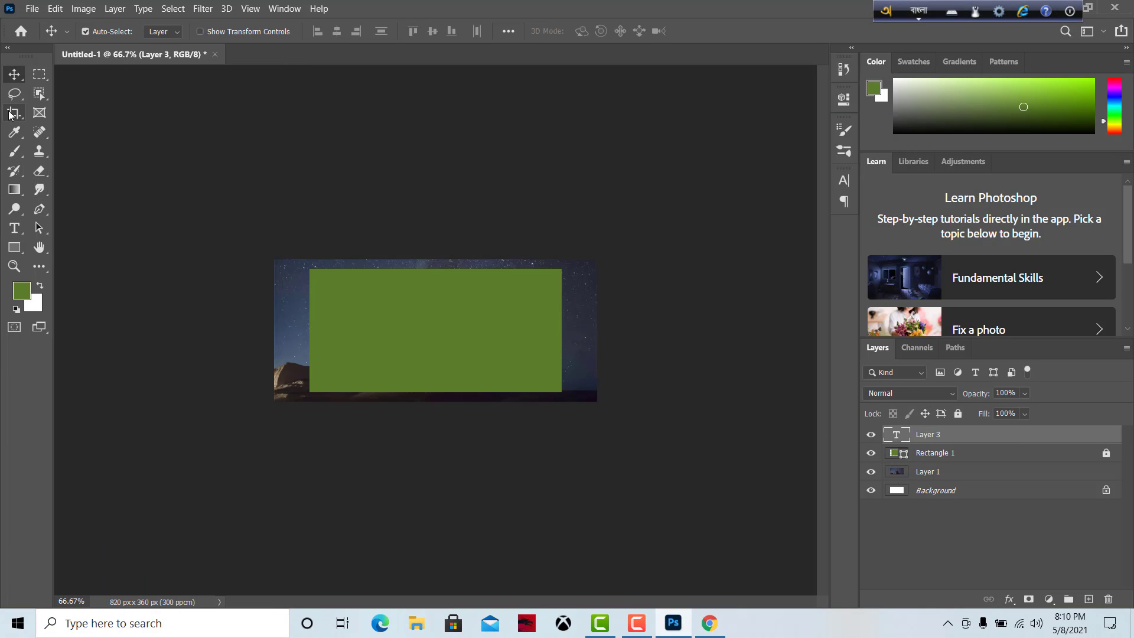
drag(19, 229, 83, 228)
key(F12)
click(355, 319)
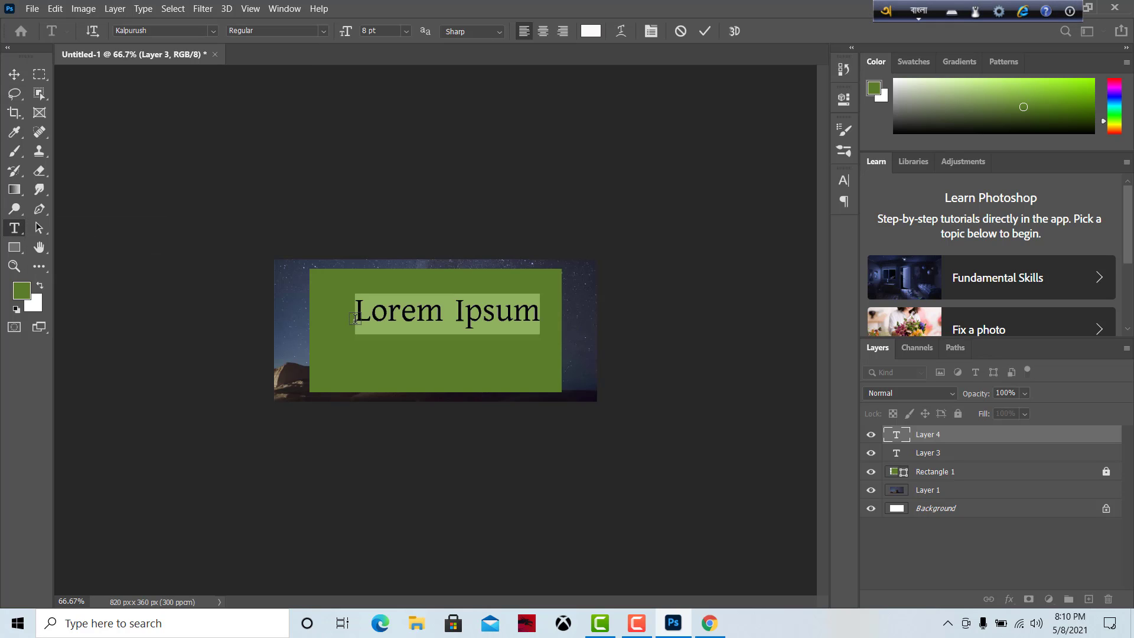
key(ctrl+v)
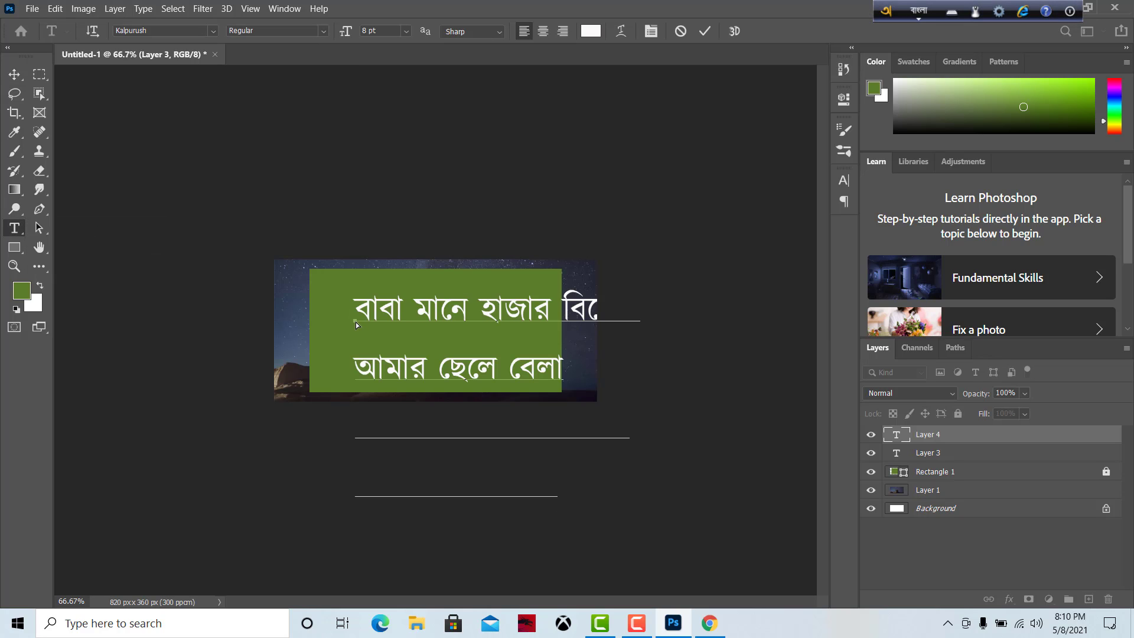
click(14, 74)
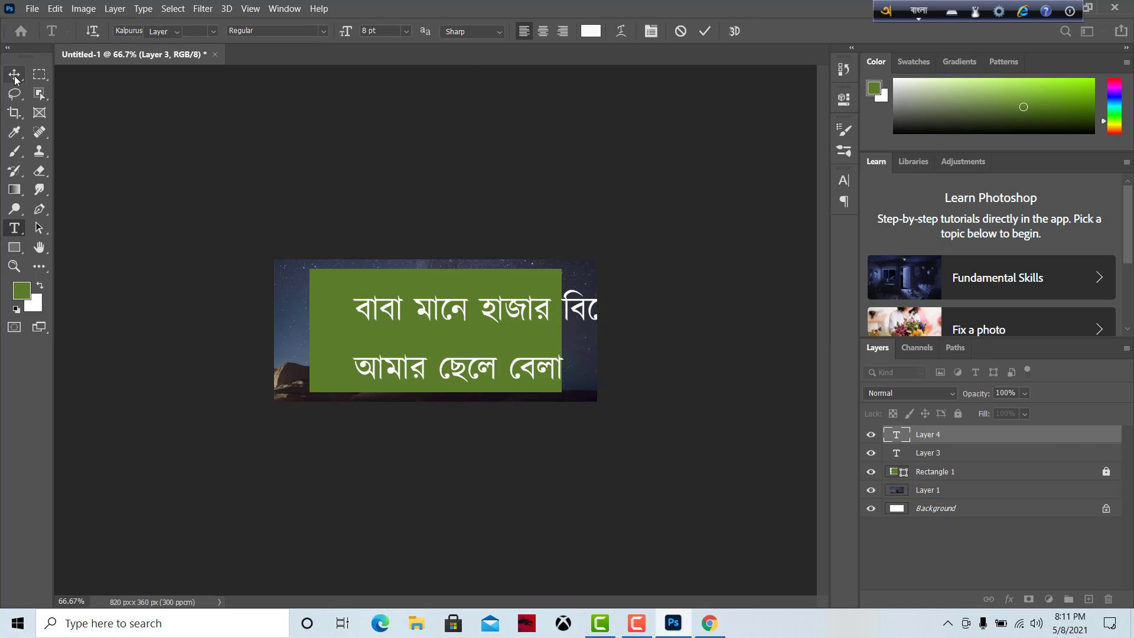
Set the lyrics text's font size to 6 pt and its leading to 4 pt.
click(844, 180)
click(739, 222)
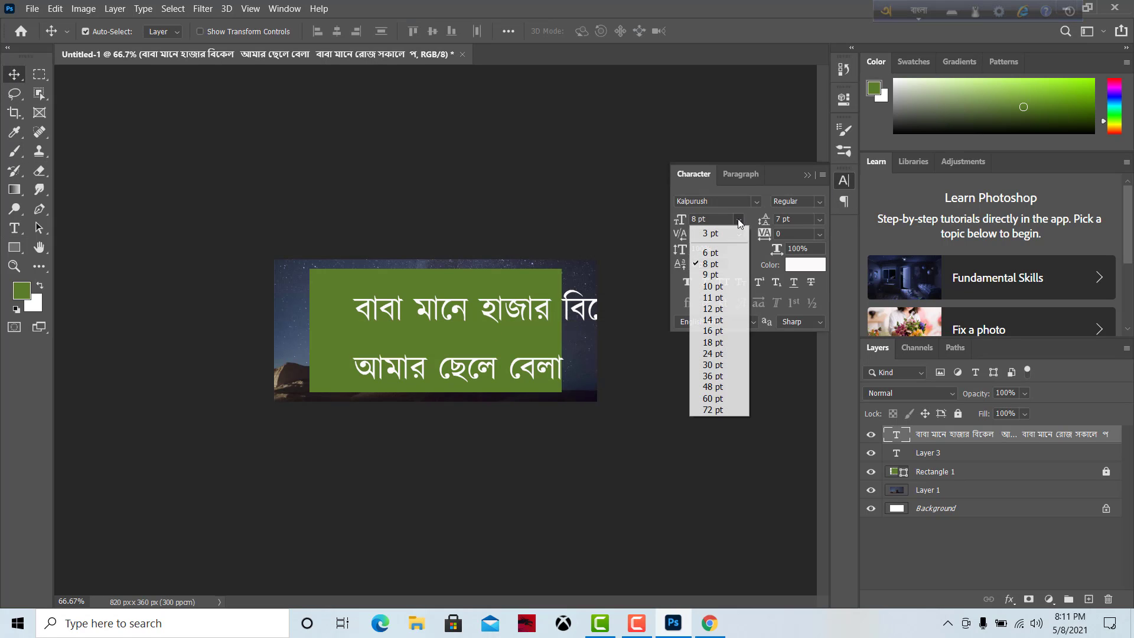
click(706, 231)
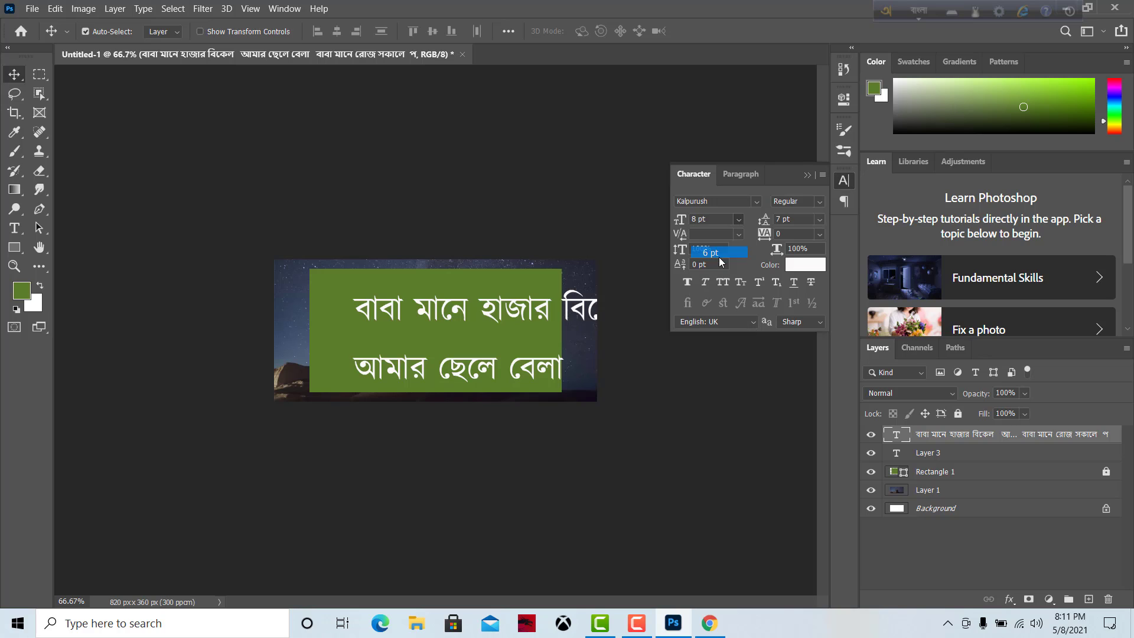
click(820, 219)
click(795, 251)
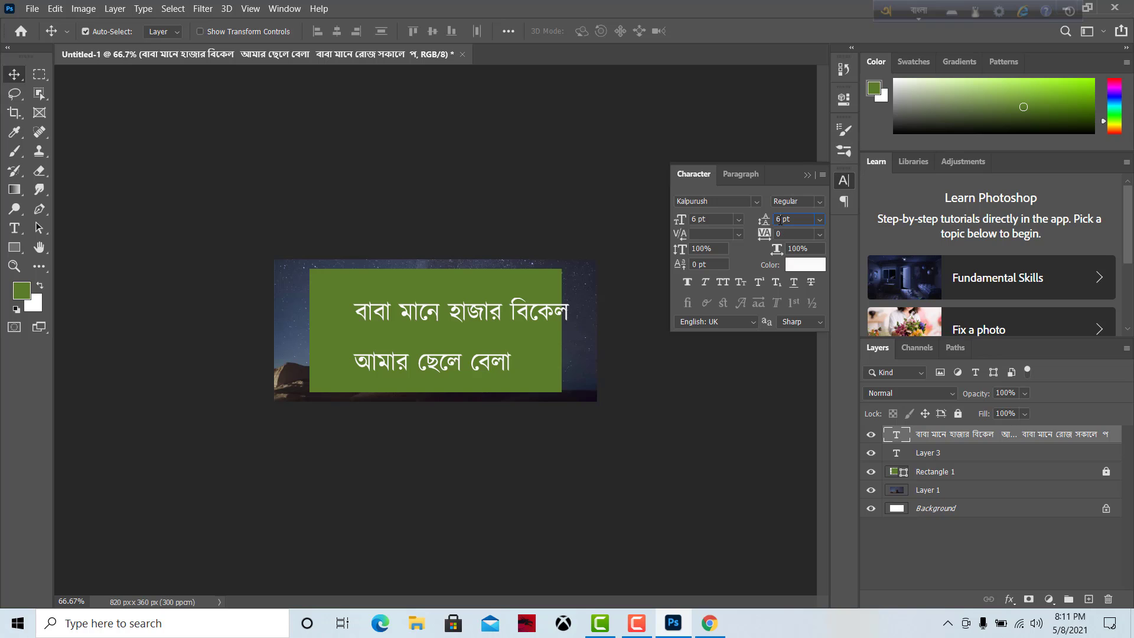
drag(780, 220, 778, 220)
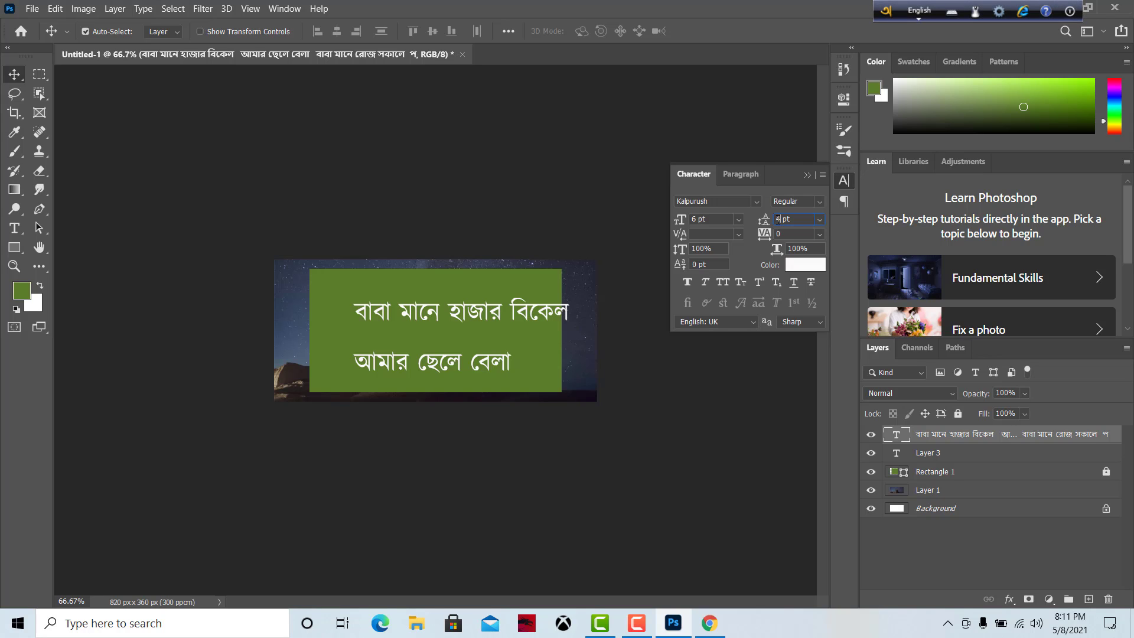
text(4)
key(Return)
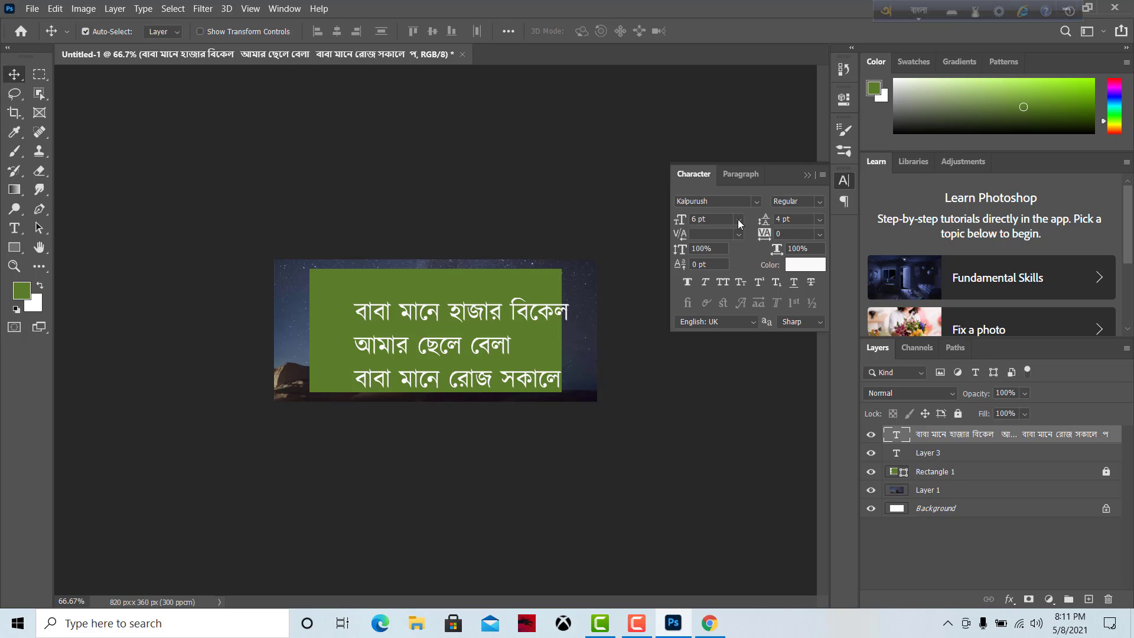
Set the lyrics text's font size to 5 pt and its leading to 3 pt.
double_click(694, 219)
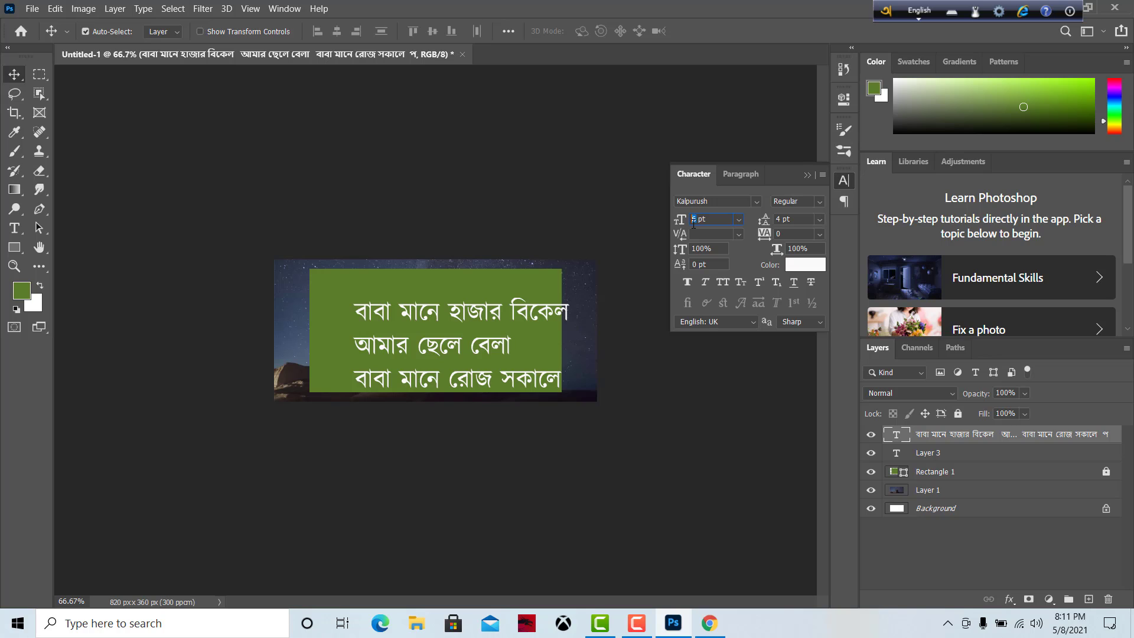
text(5)
key(Return)
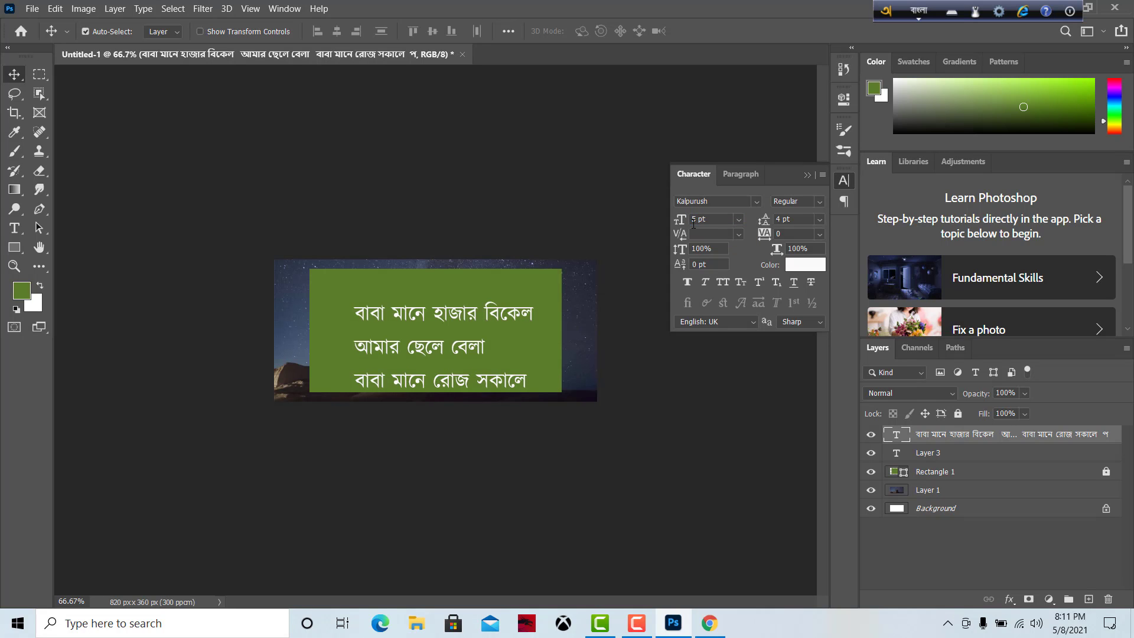
click(778, 219)
key(Return)
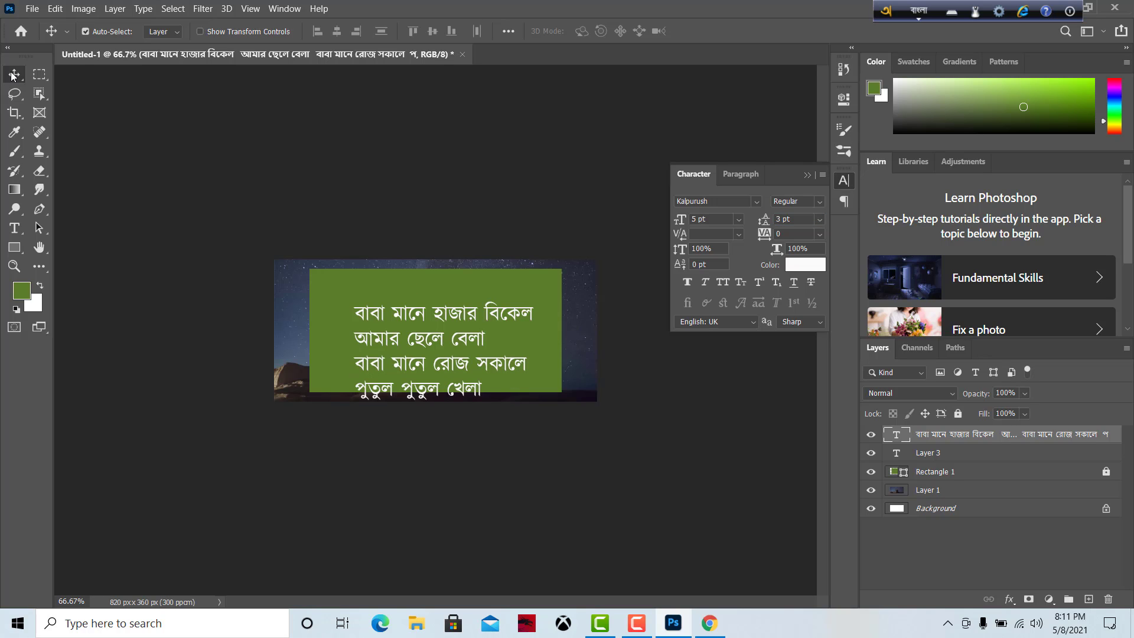
Move the four lyric lines up so they fit inside the green safe zone, and hide the rectangle layer.
drag(419, 342, 413, 326)
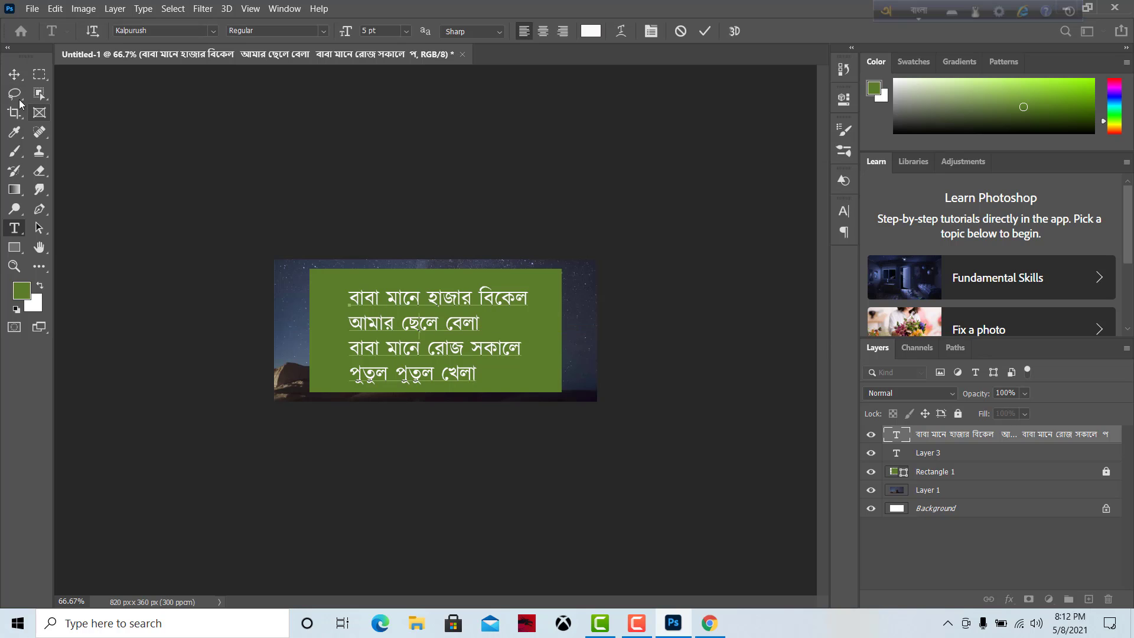
click(15, 73)
drag(395, 333, 397, 328)
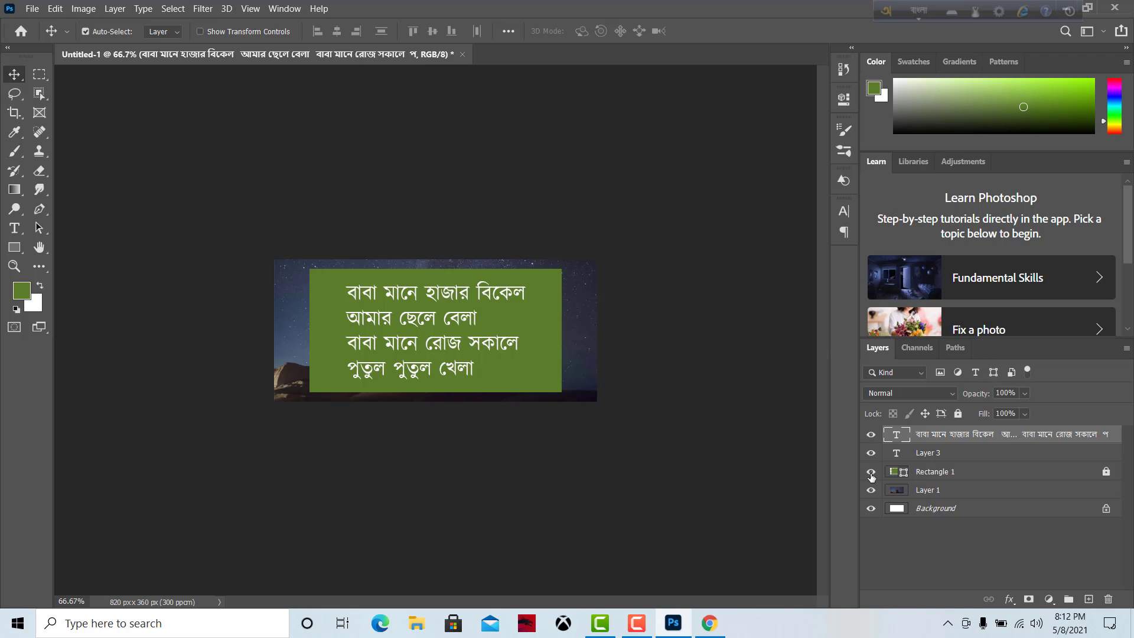
click(871, 472)
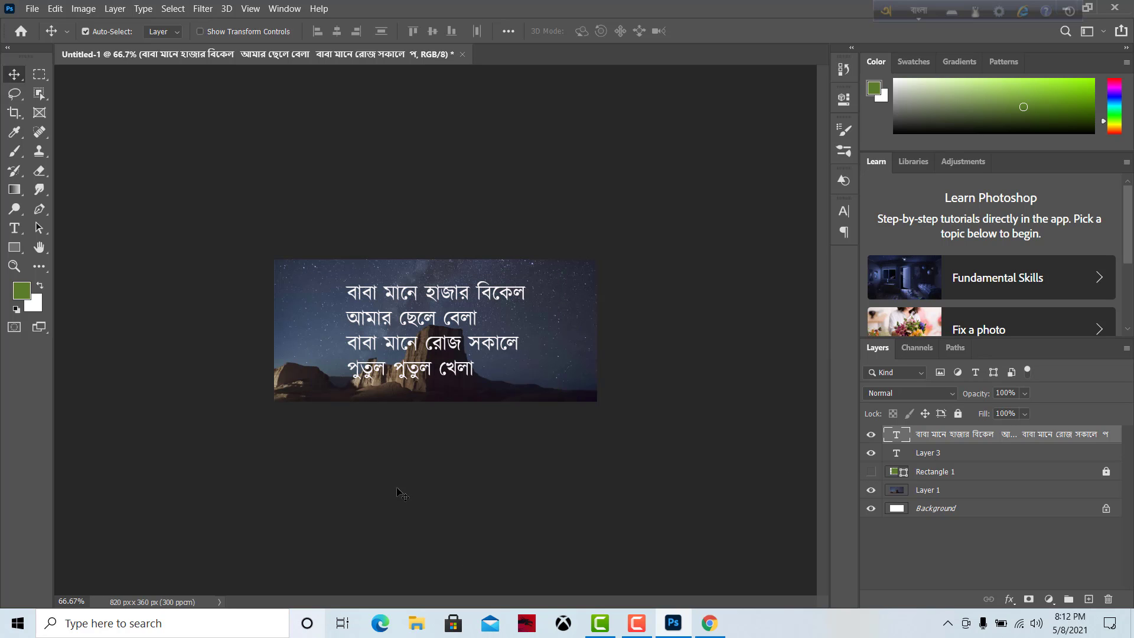
Export the cover as a JPG at 820 × 360 px with resampling set to Preserve Details.
click(35, 7)
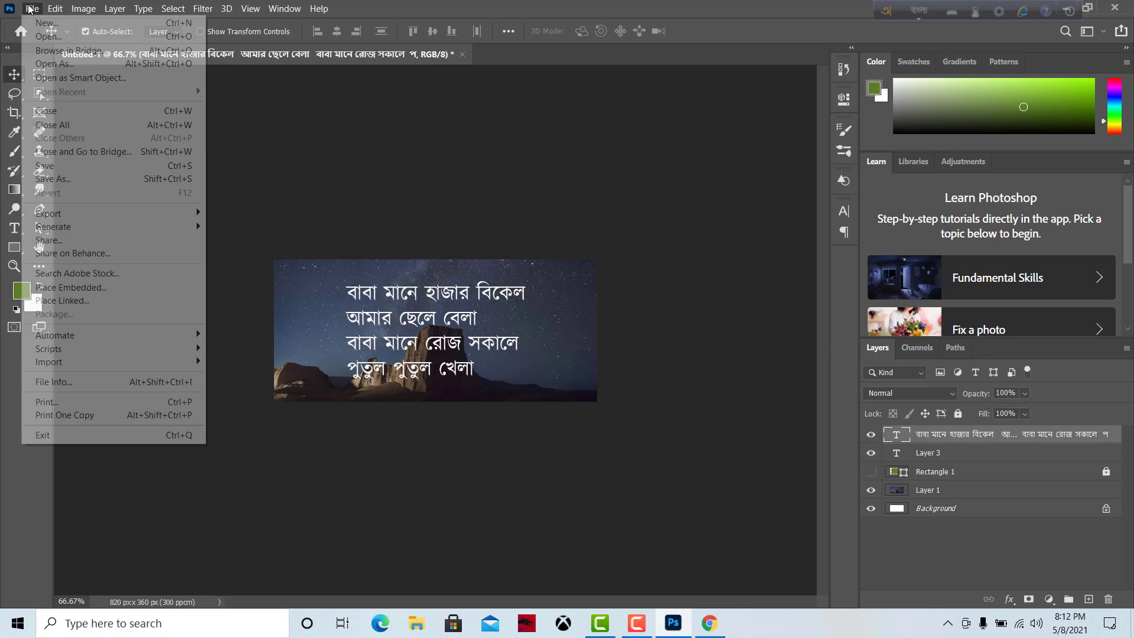
mouse_move(92, 213)
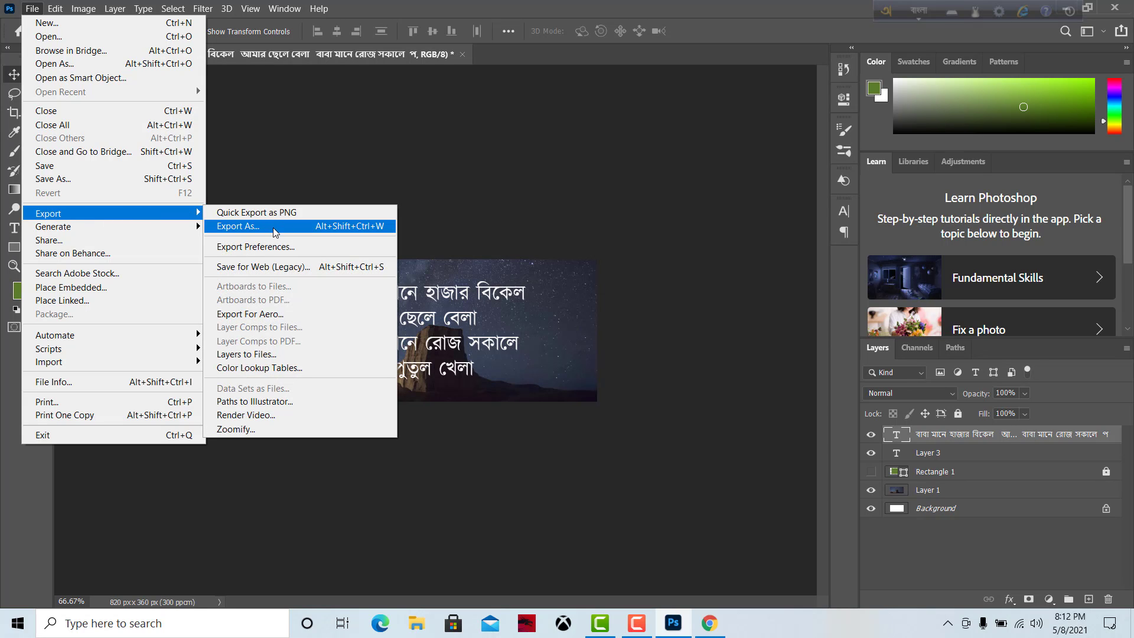
click(260, 228)
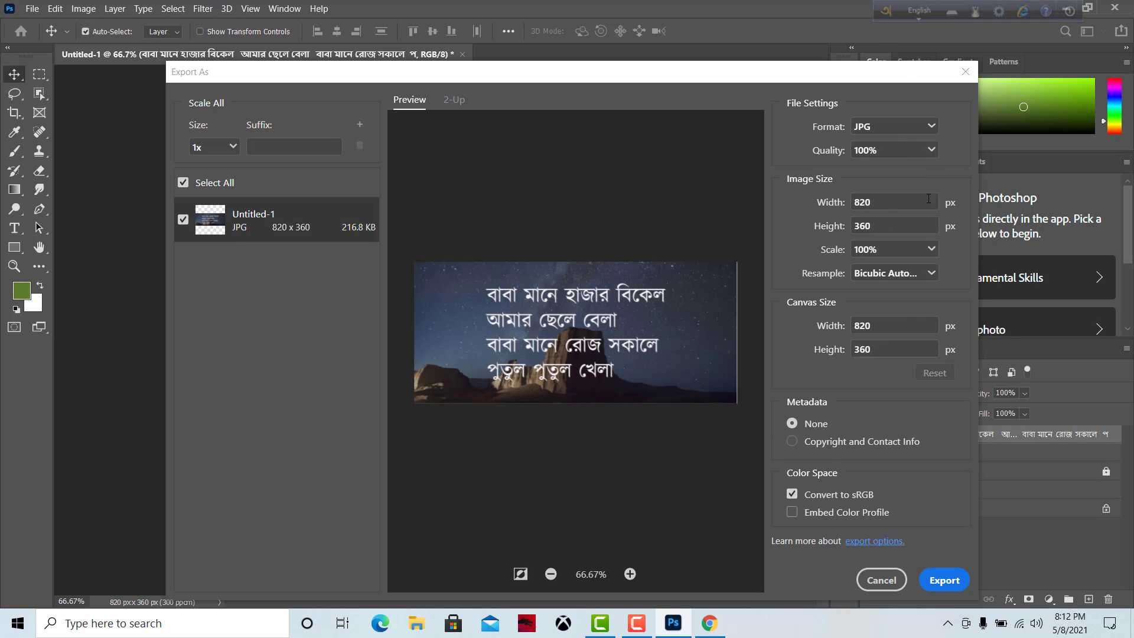
click(925, 274)
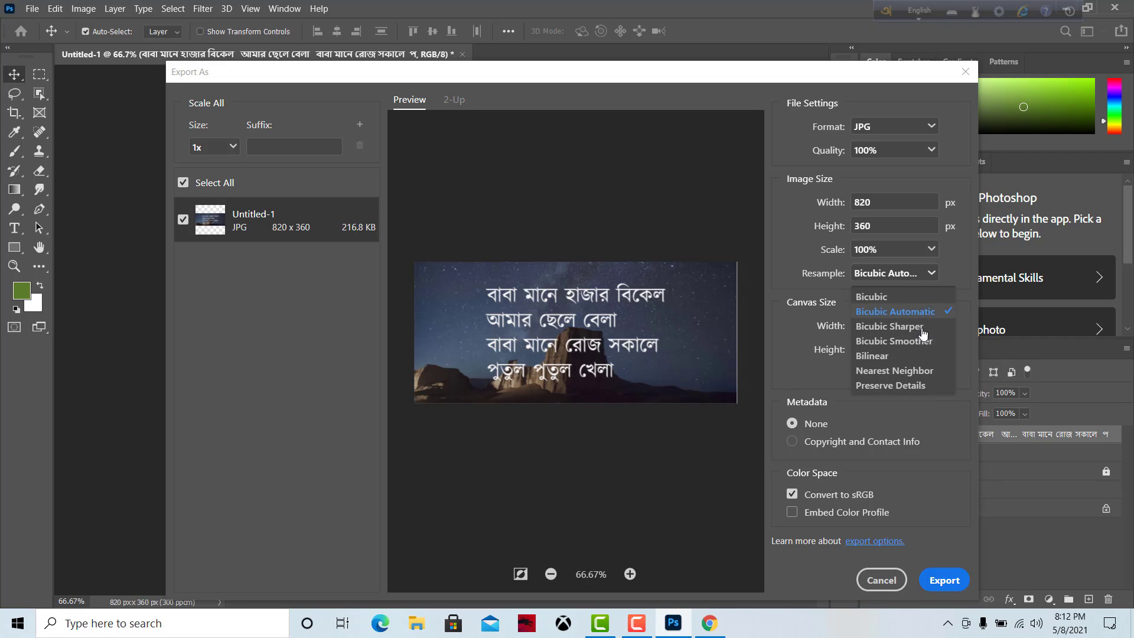
click(912, 390)
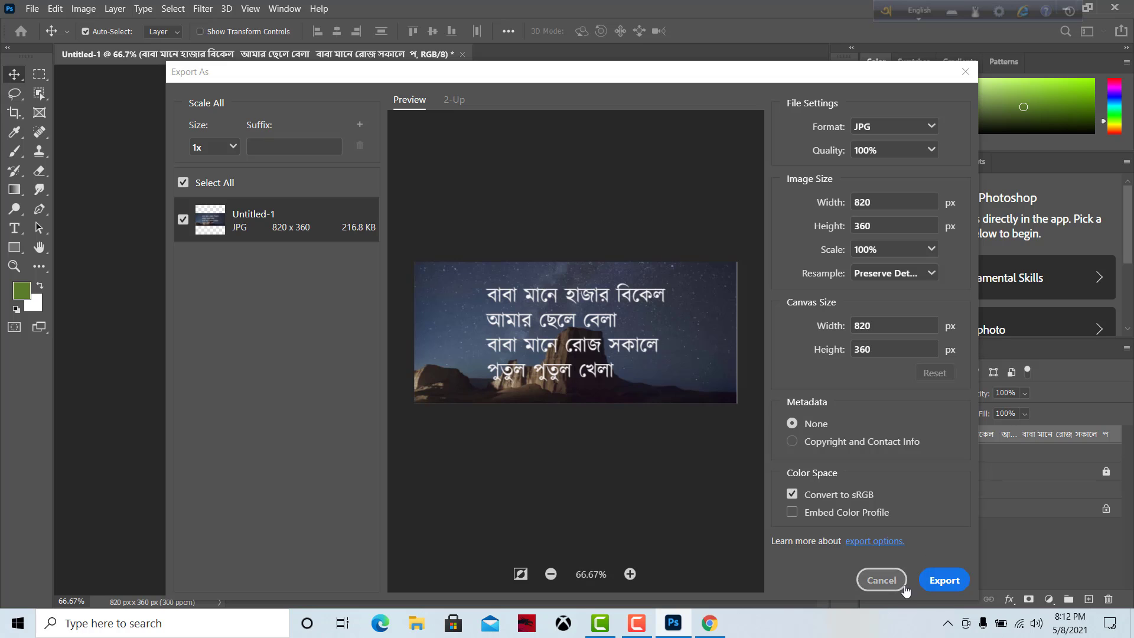
click(943, 584)
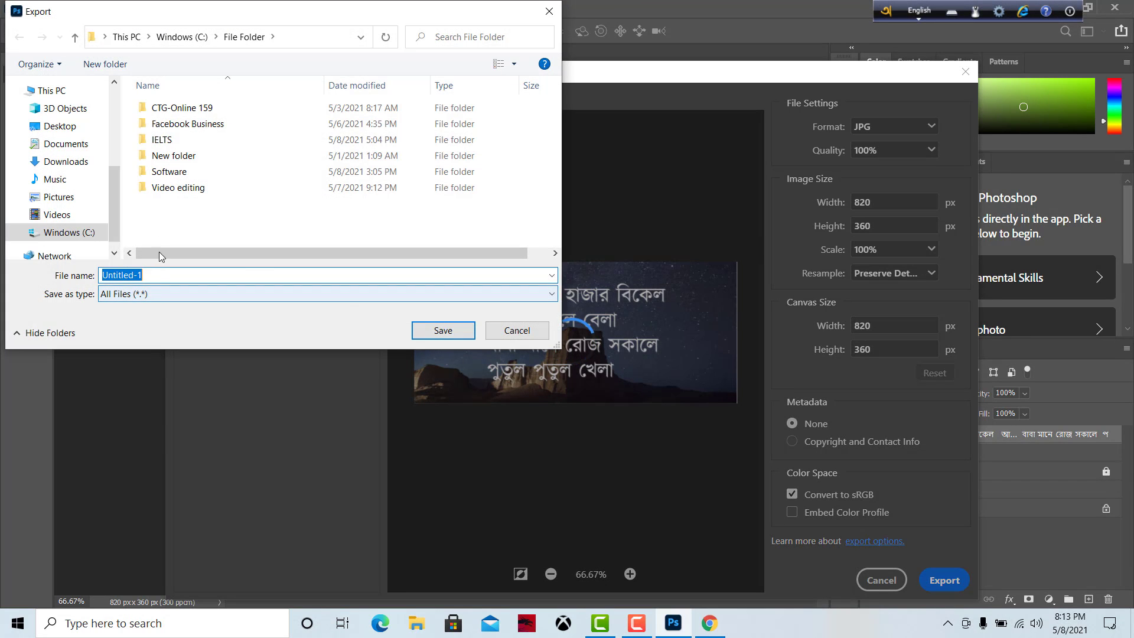
Save the exported image as Facebookcover in the Facebook Business folder.
double_click(187, 123)
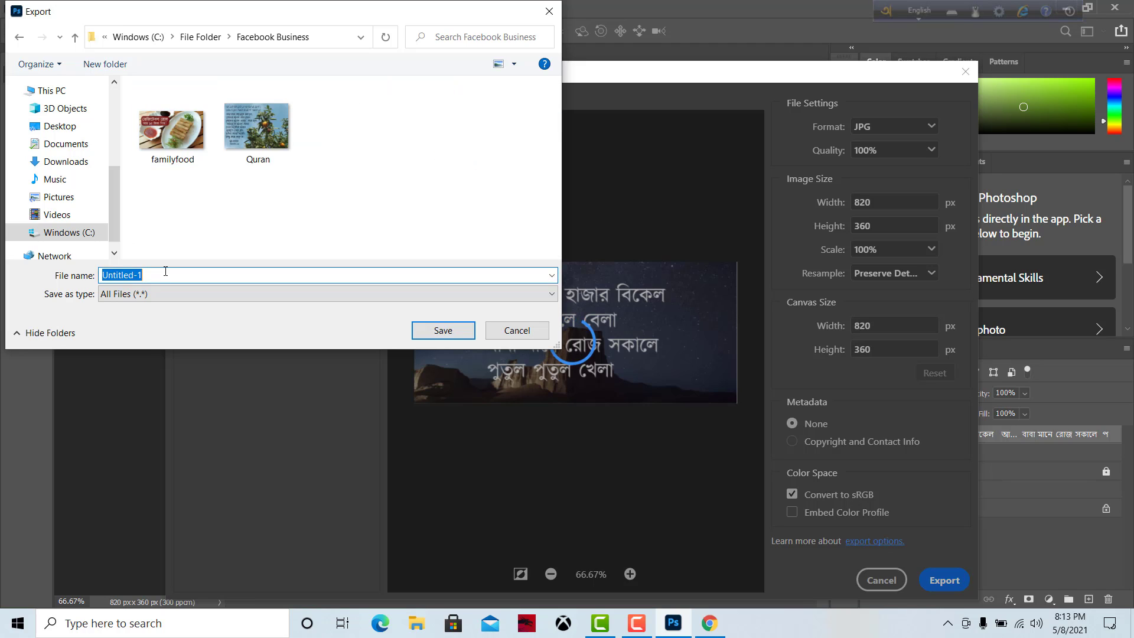
text(fa)
key(BackSpace)
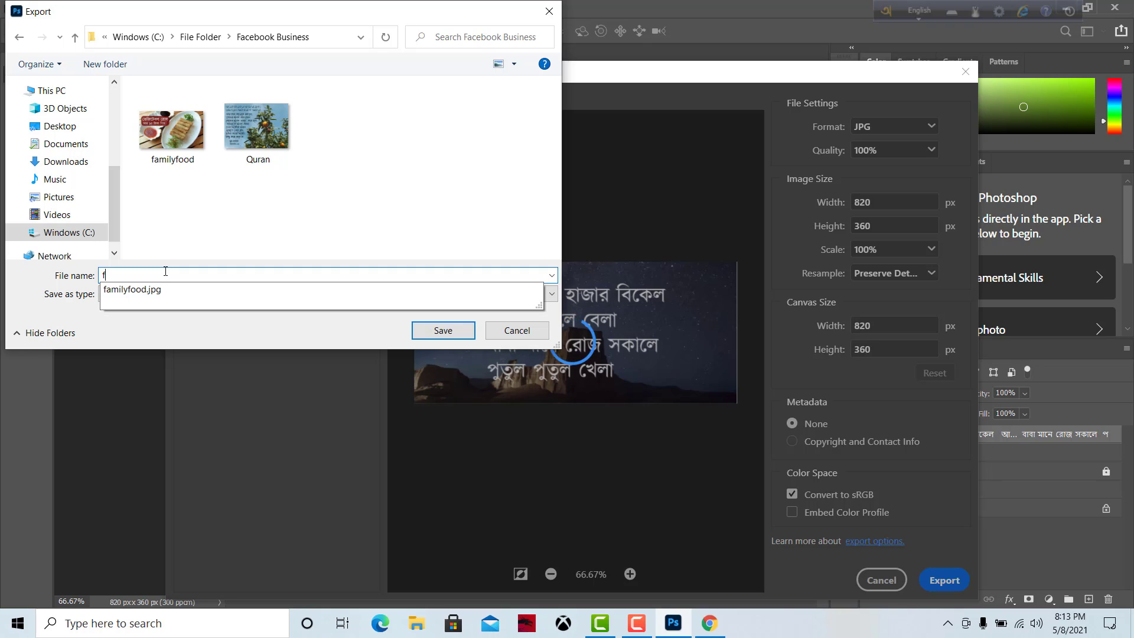
key(BackSpace)
text(FVC)
key(BackSpace)
key(BackSpace)
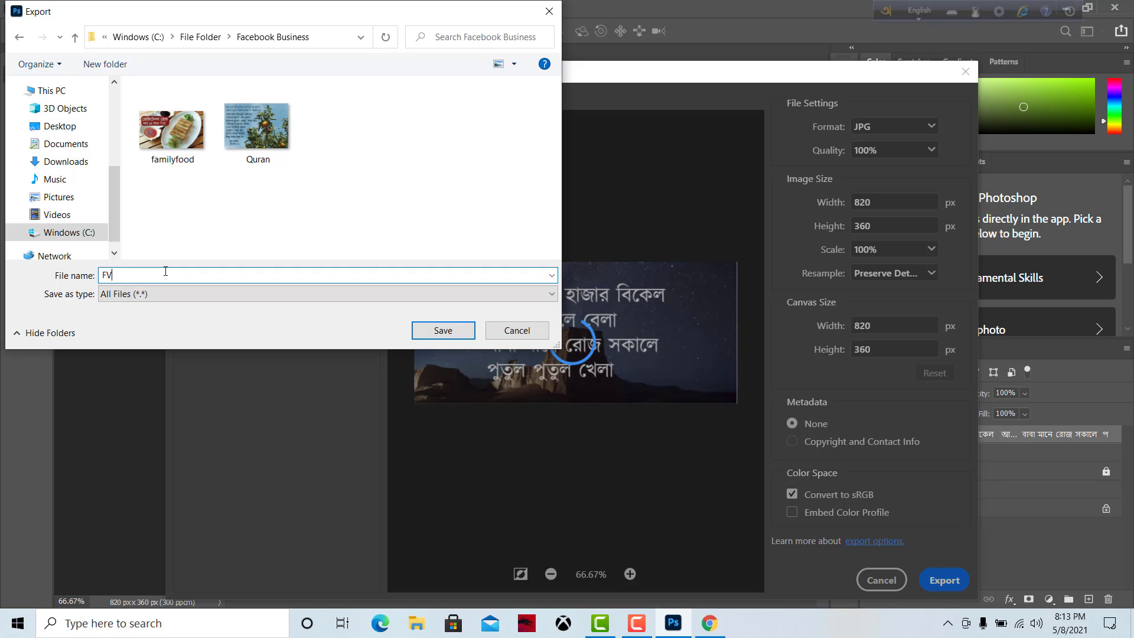
text(CP)
key(BackSpace)
key(BackSpace)
text(aceboo)
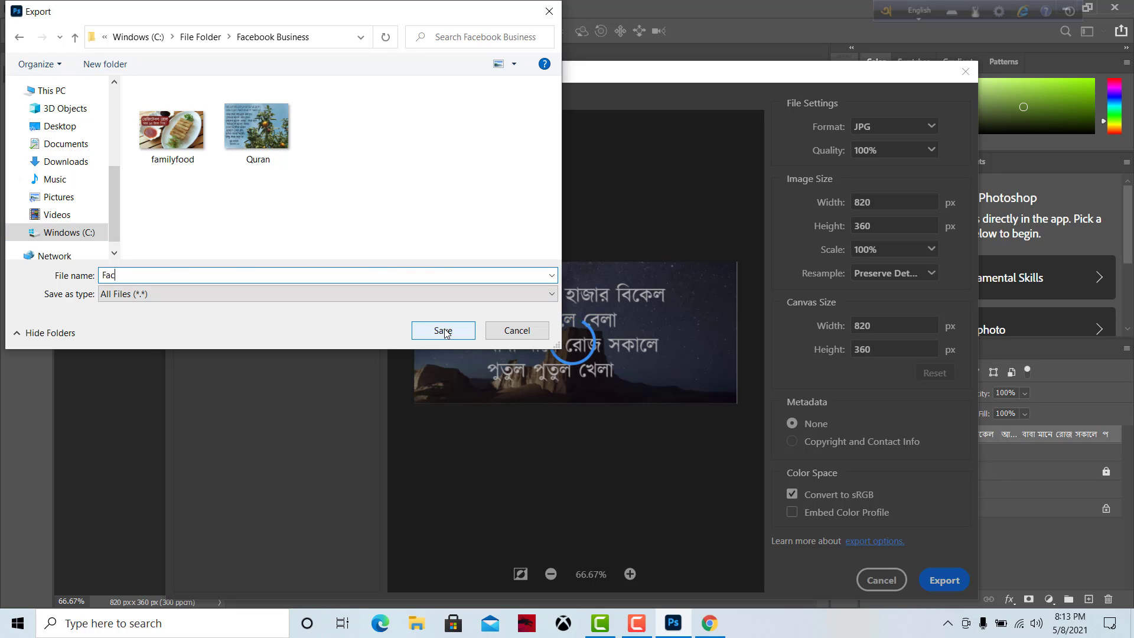
text(kcover)
click(444, 331)
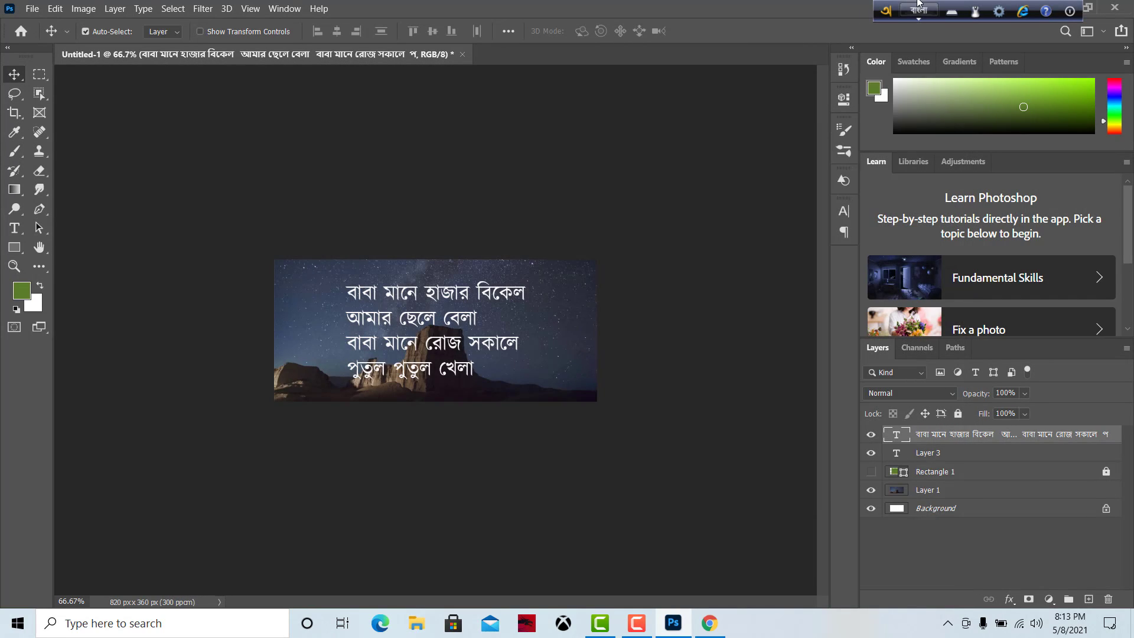
drag(886, 12, 800, 12)
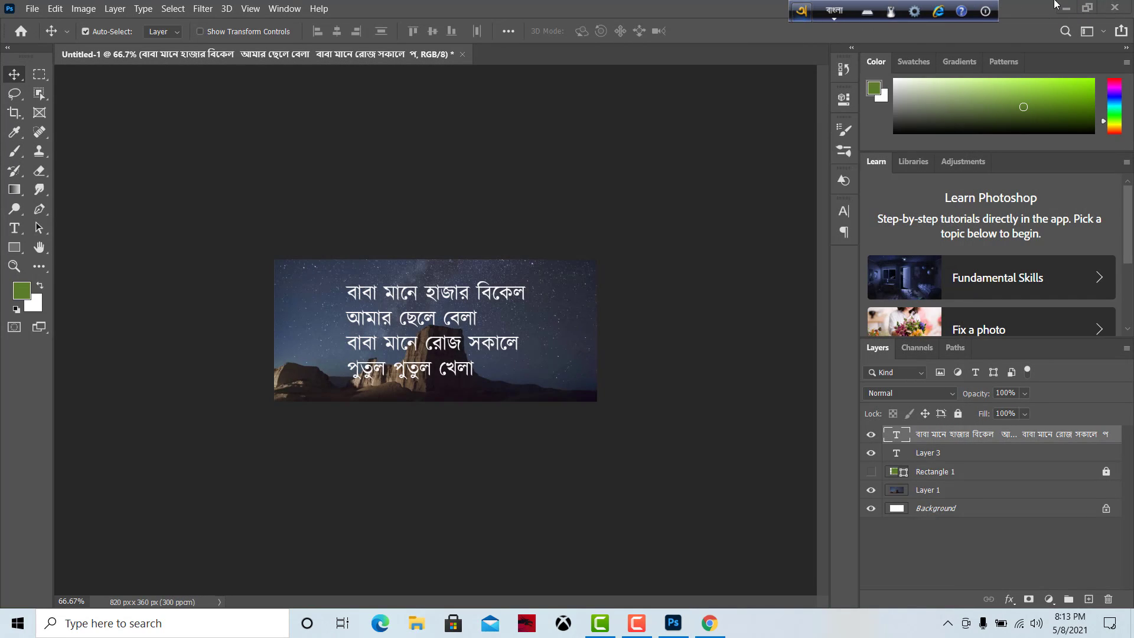
click(1061, 7)
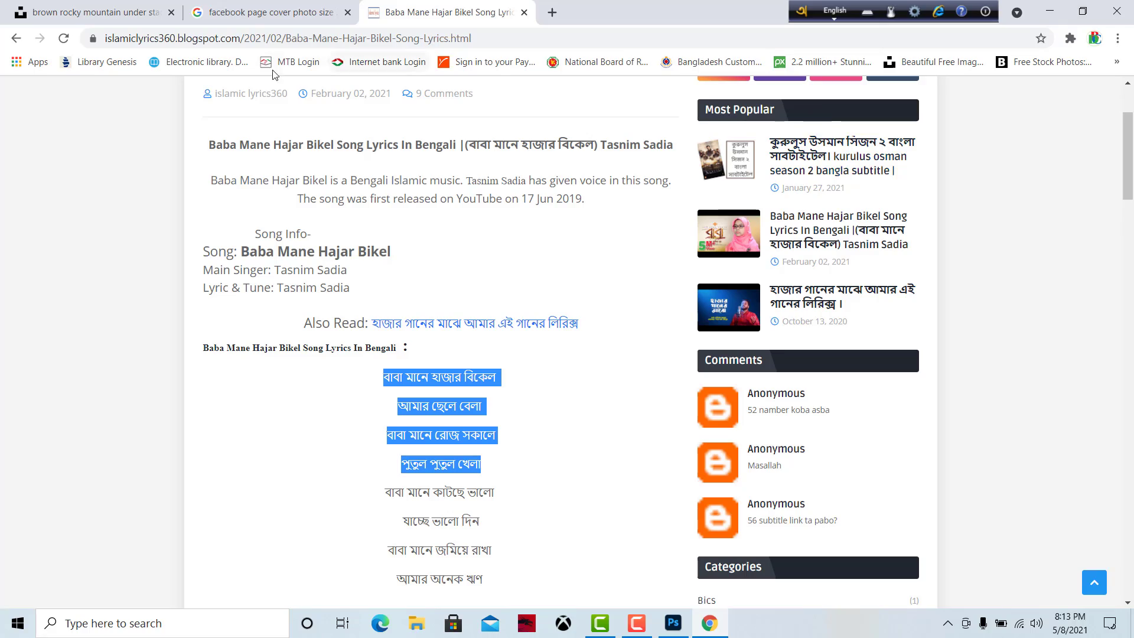
click(192, 13)
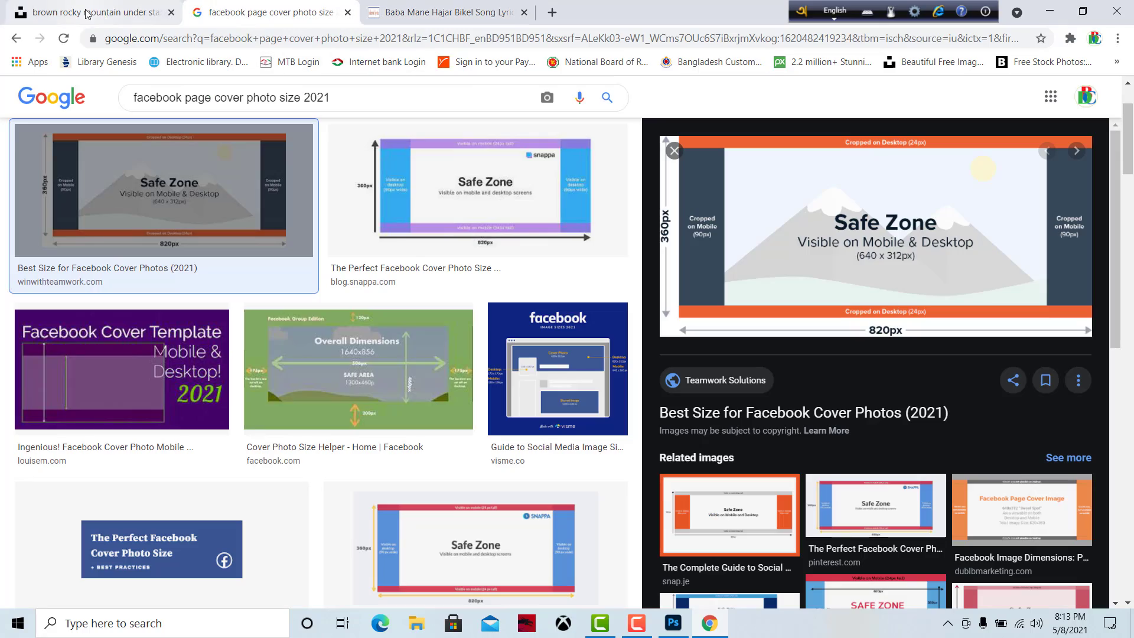
click(547, 13)
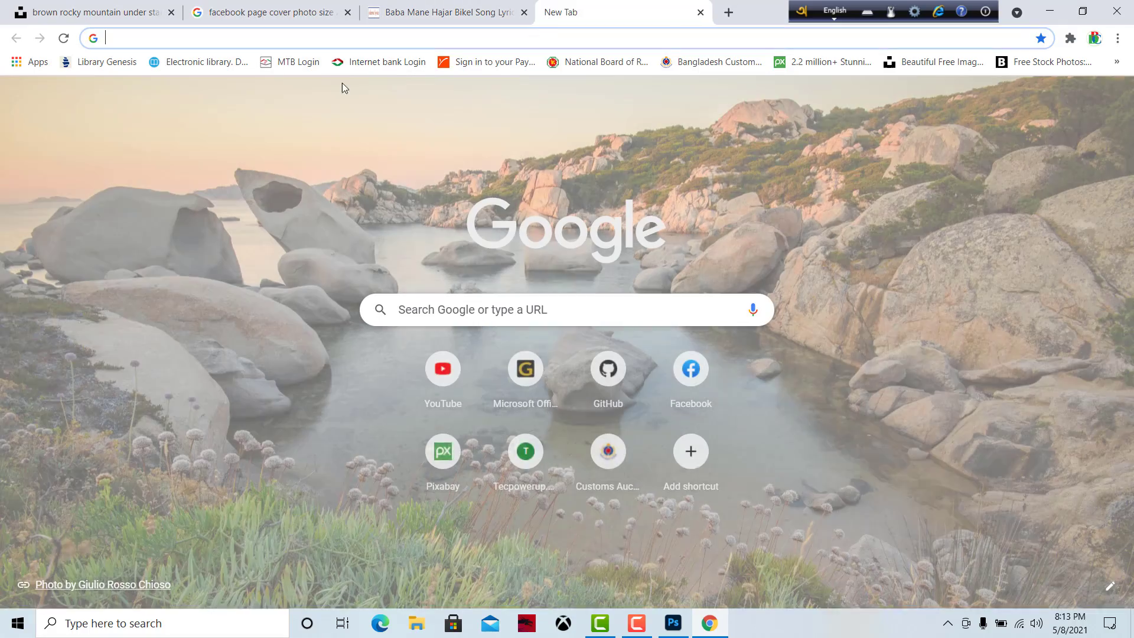
text(www.facebook.com)
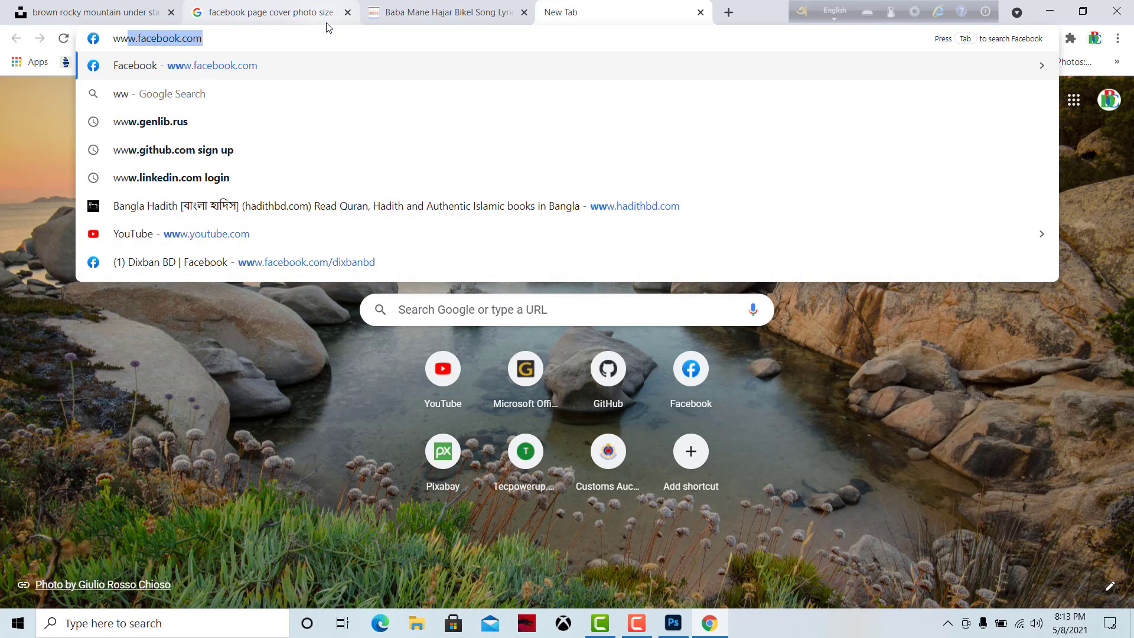
key(Return)
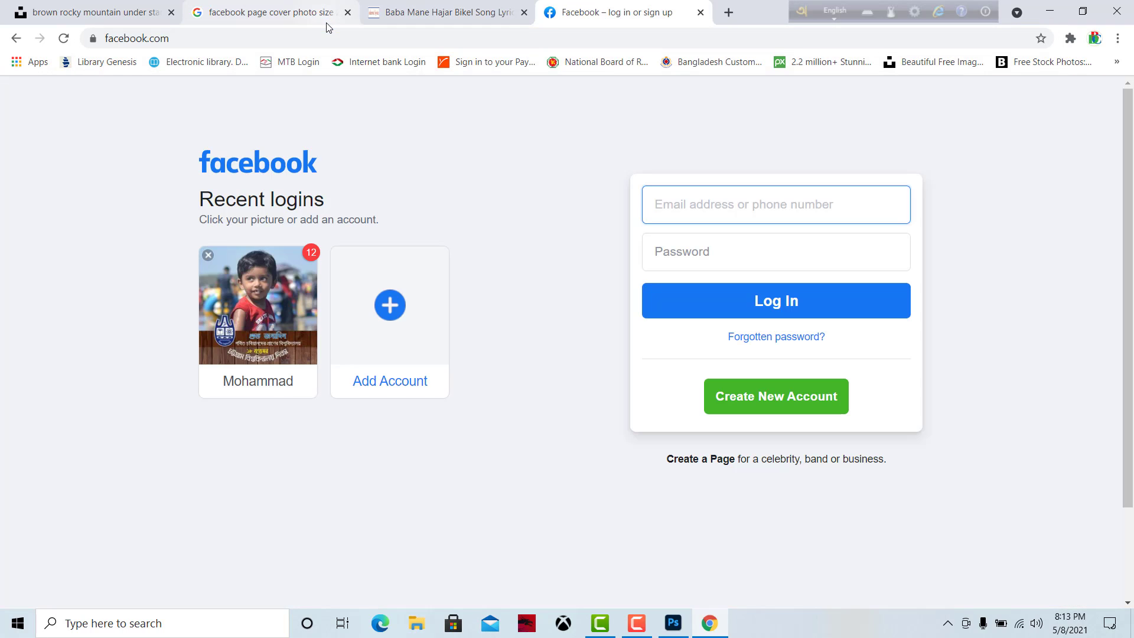
Log in to the recently used Facebook account with its password and open the Dixban BD page.
click(275, 348)
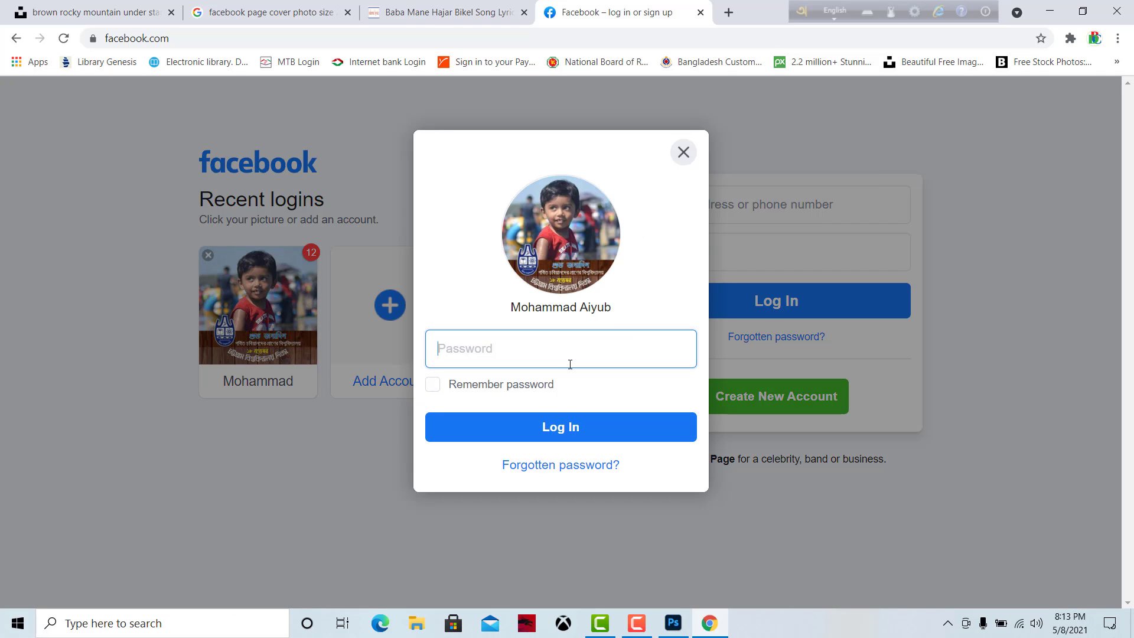
text(•)
key(Return)
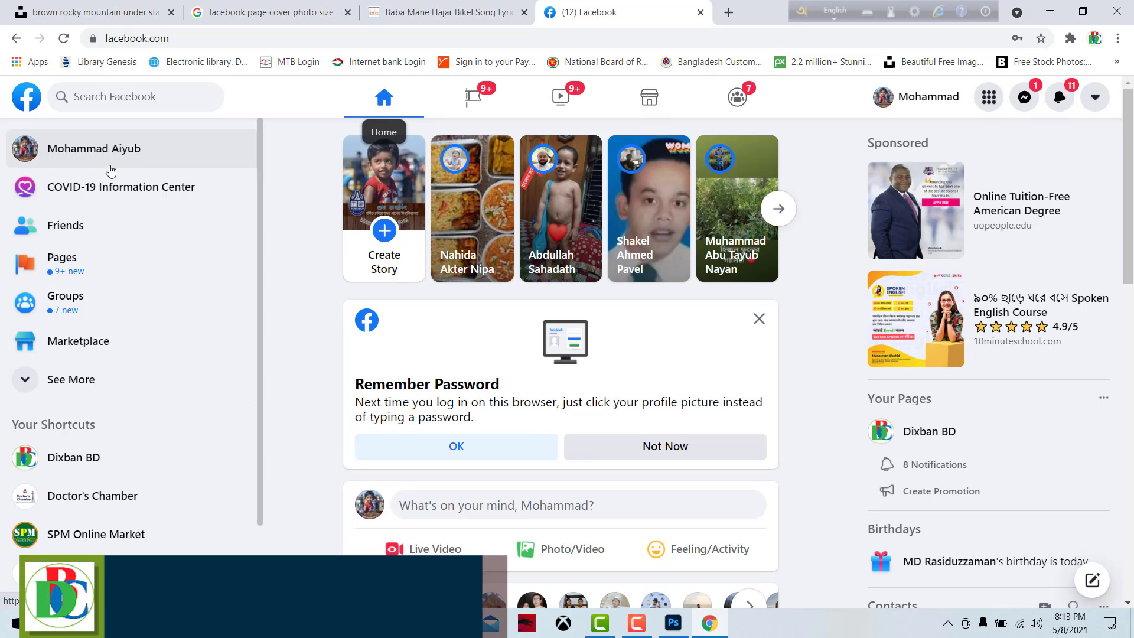
click(88, 462)
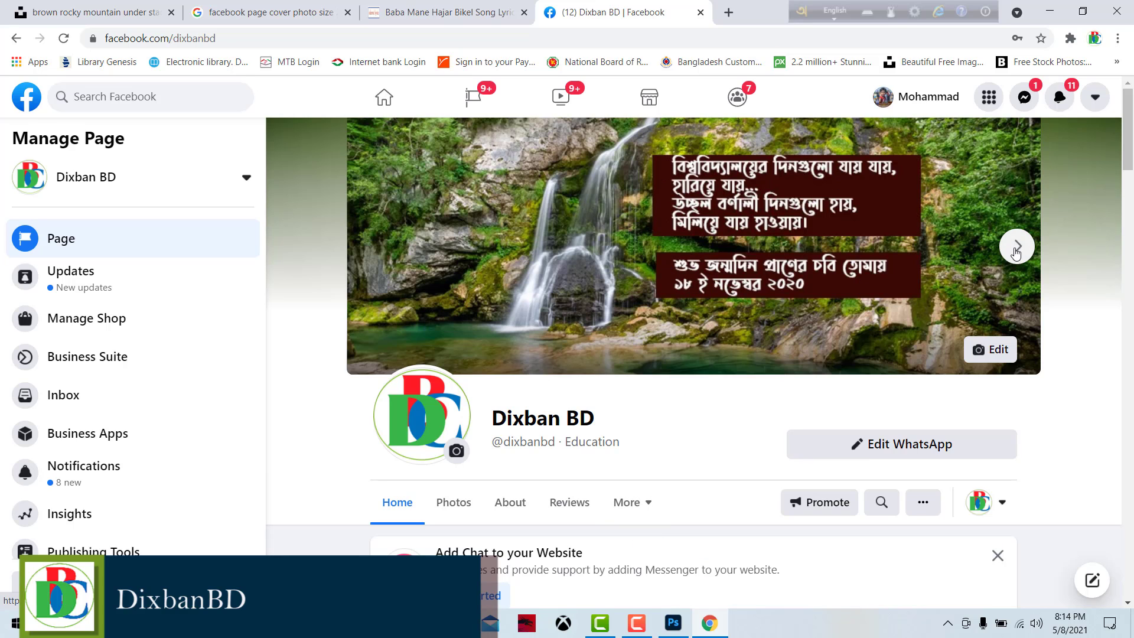
Look through the page's cover slideshow photos forward to the last one and back to the first.
click(1017, 247)
click(1017, 247)
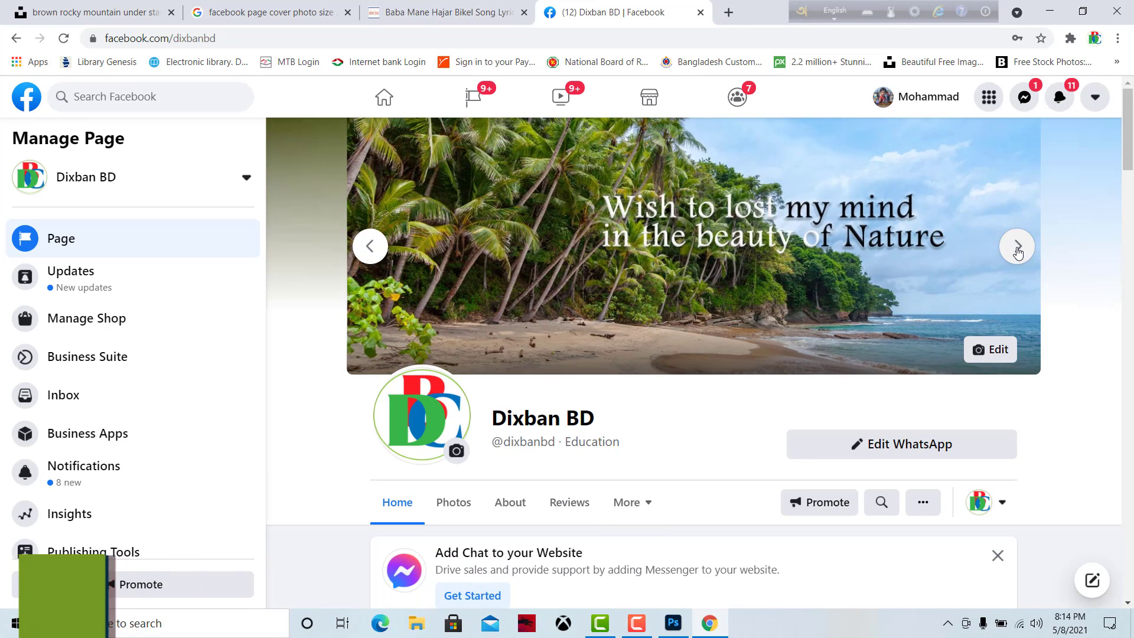
click(1017, 247)
click(1017, 247)
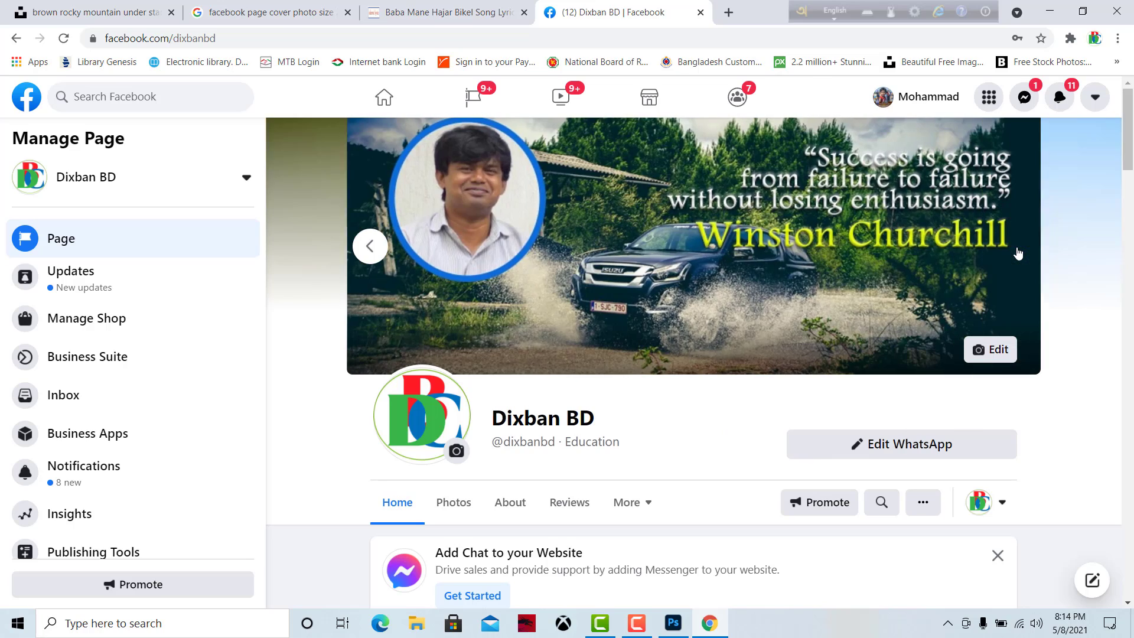
click(371, 246)
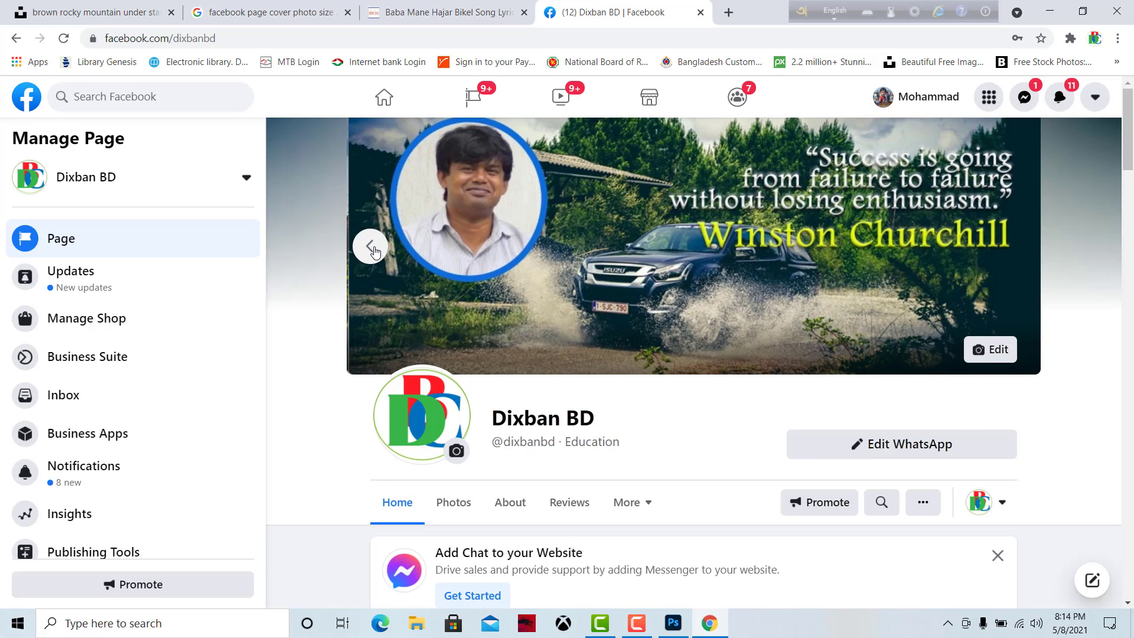
click(372, 248)
click(372, 248)
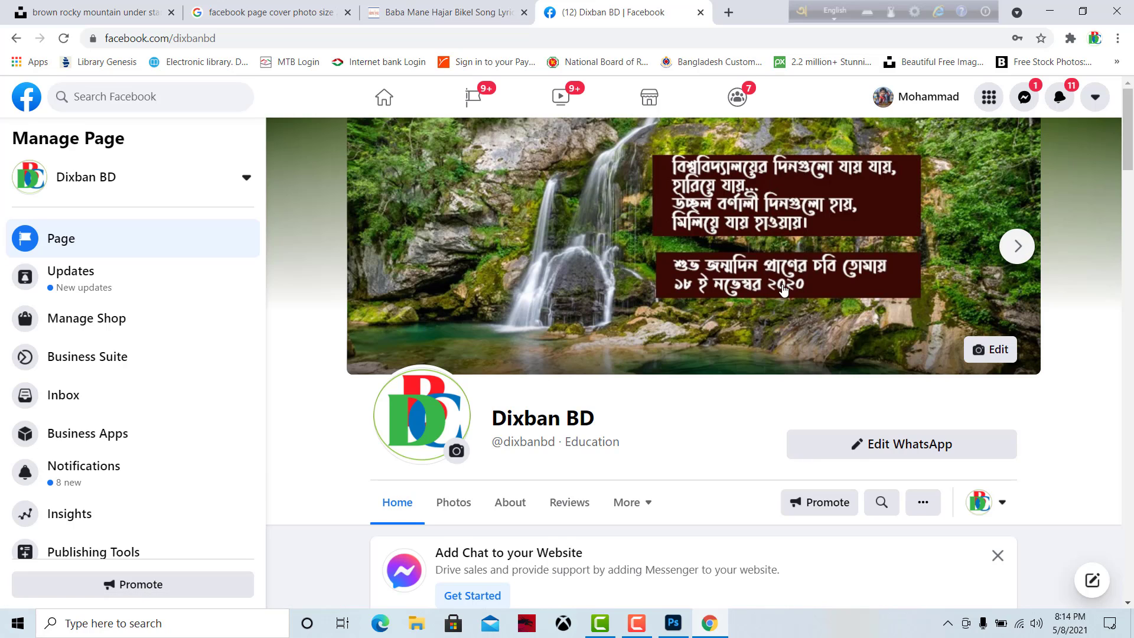
Open the cover slideshow for editing and remove the first photo, the waterfall image.
click(989, 351)
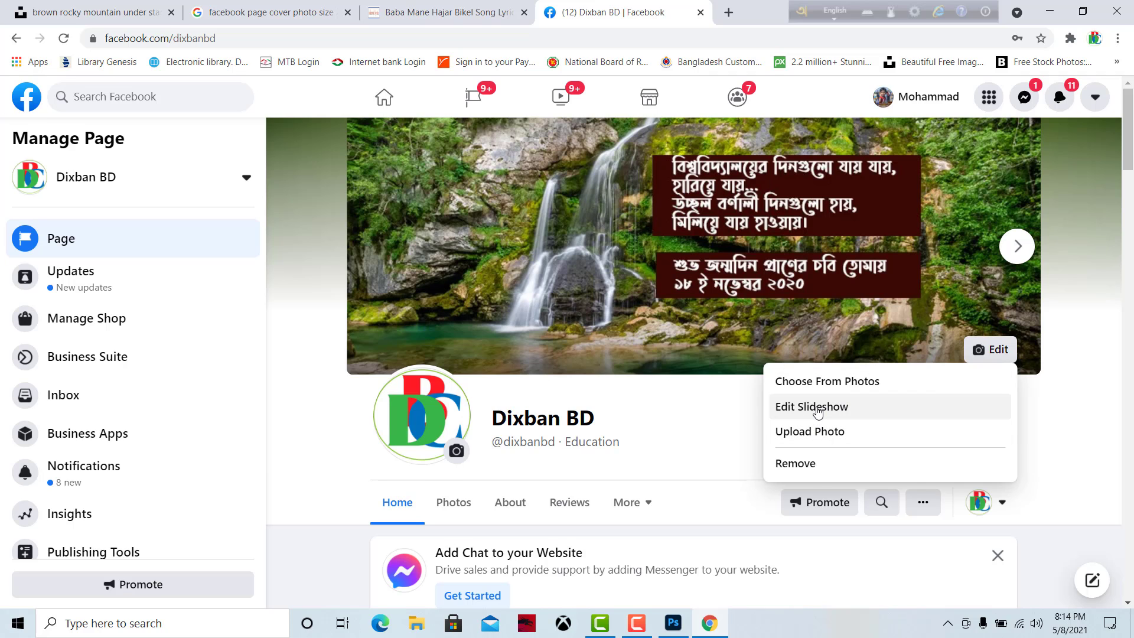
click(818, 410)
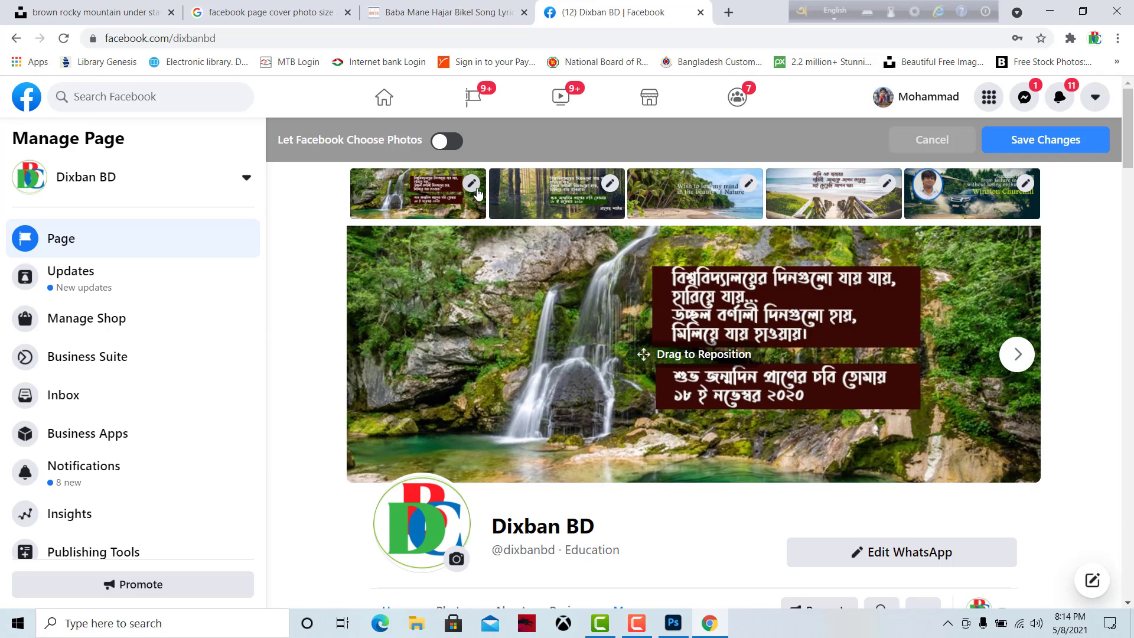
click(472, 185)
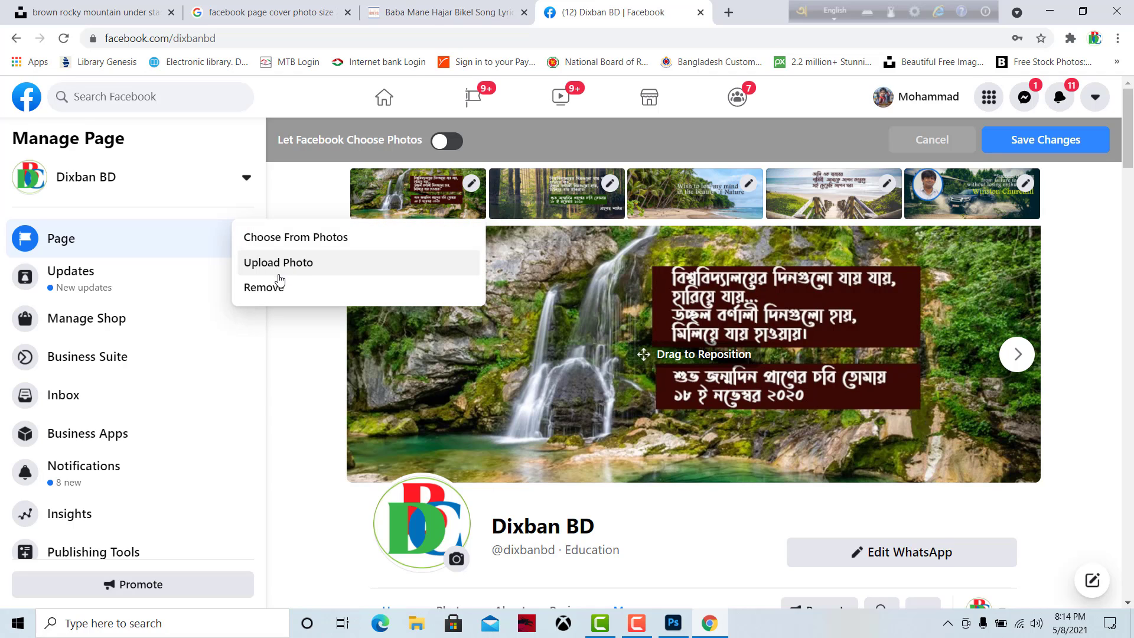
click(276, 285)
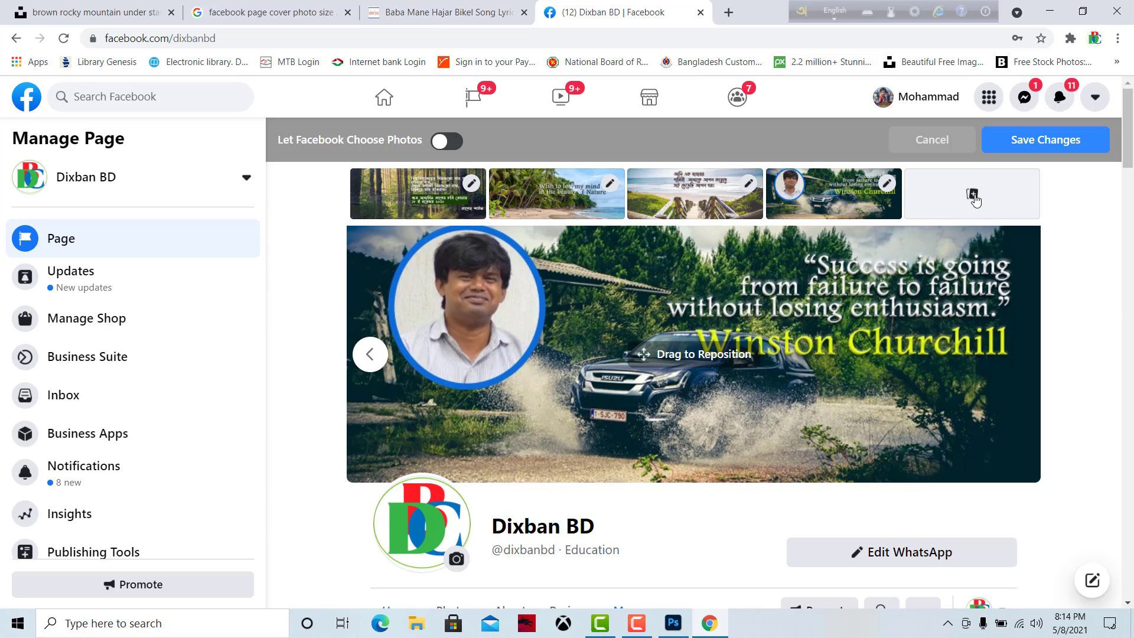
Upload Facebookcover from C:\File Folder\Facebook Business into the empty slideshow slot and save the slideshow changes.
click(973, 197)
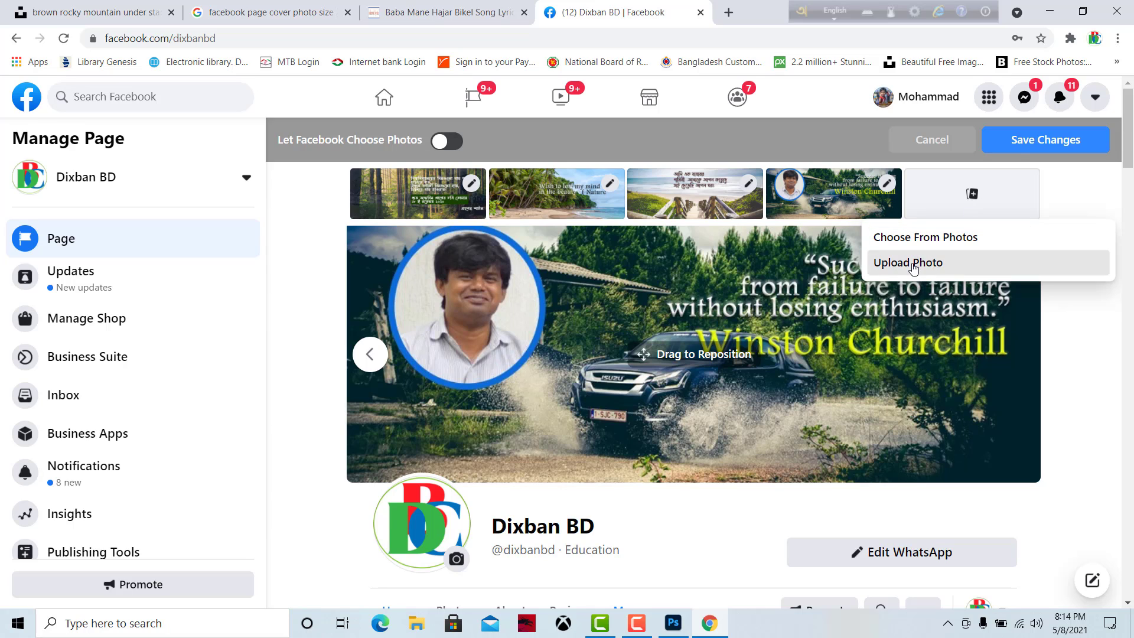
click(914, 264)
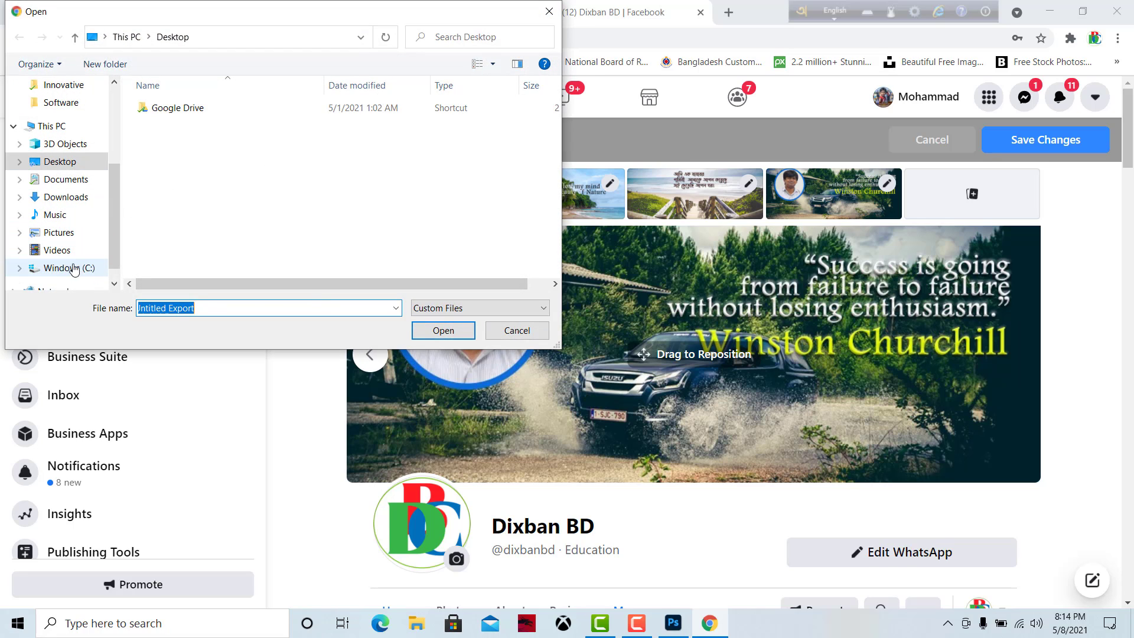
click(71, 269)
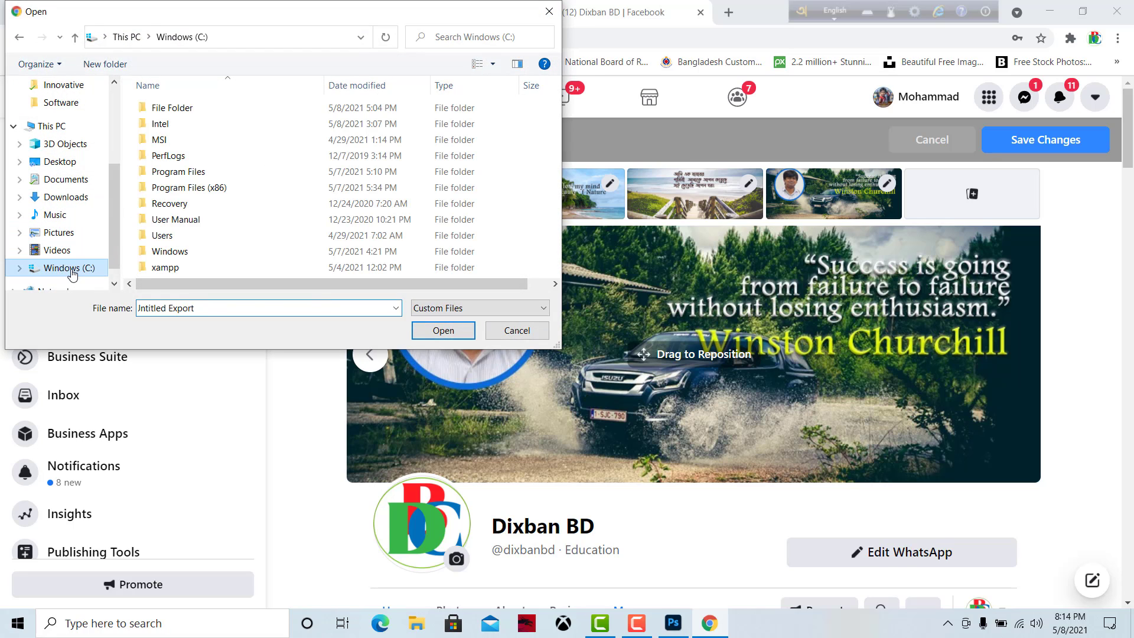
double_click(178, 109)
double_click(201, 123)
click(176, 142)
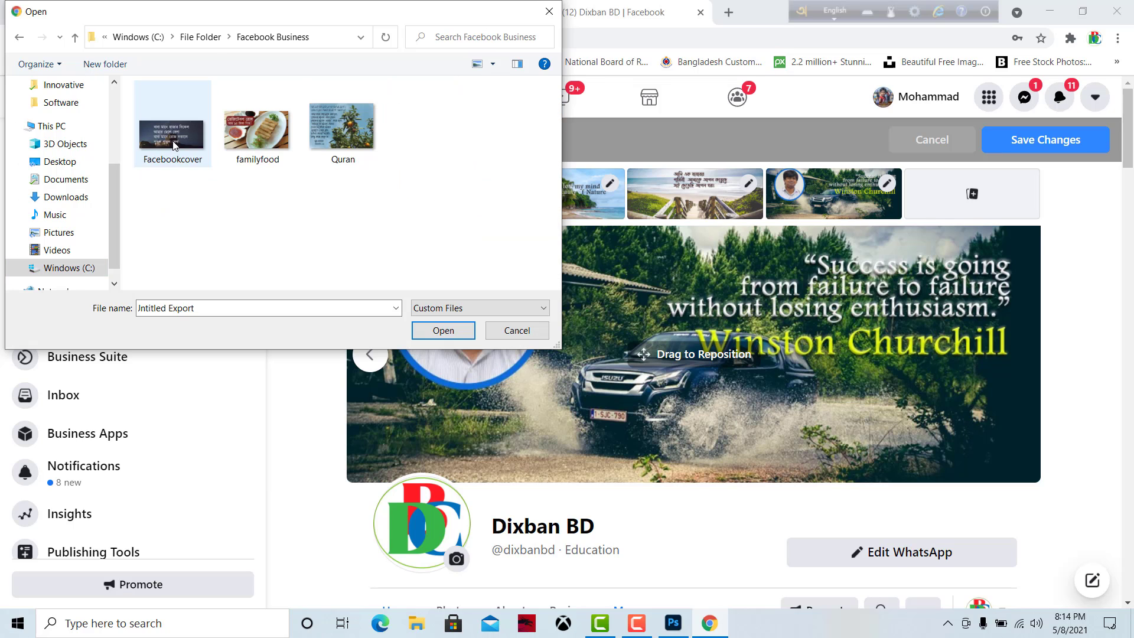
click(451, 331)
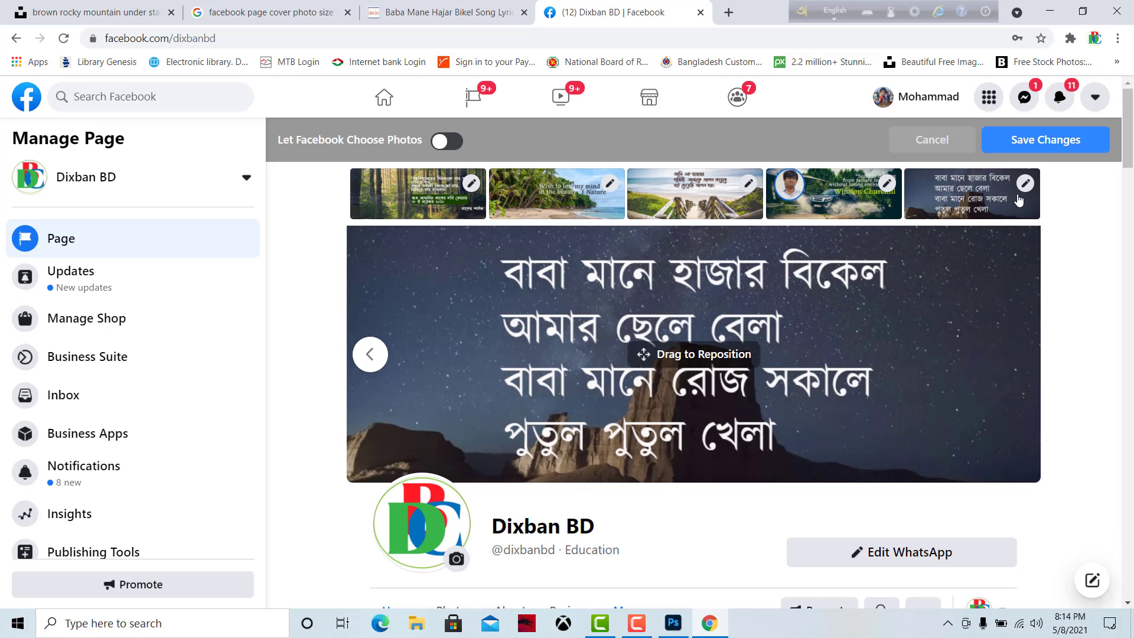
click(1026, 143)
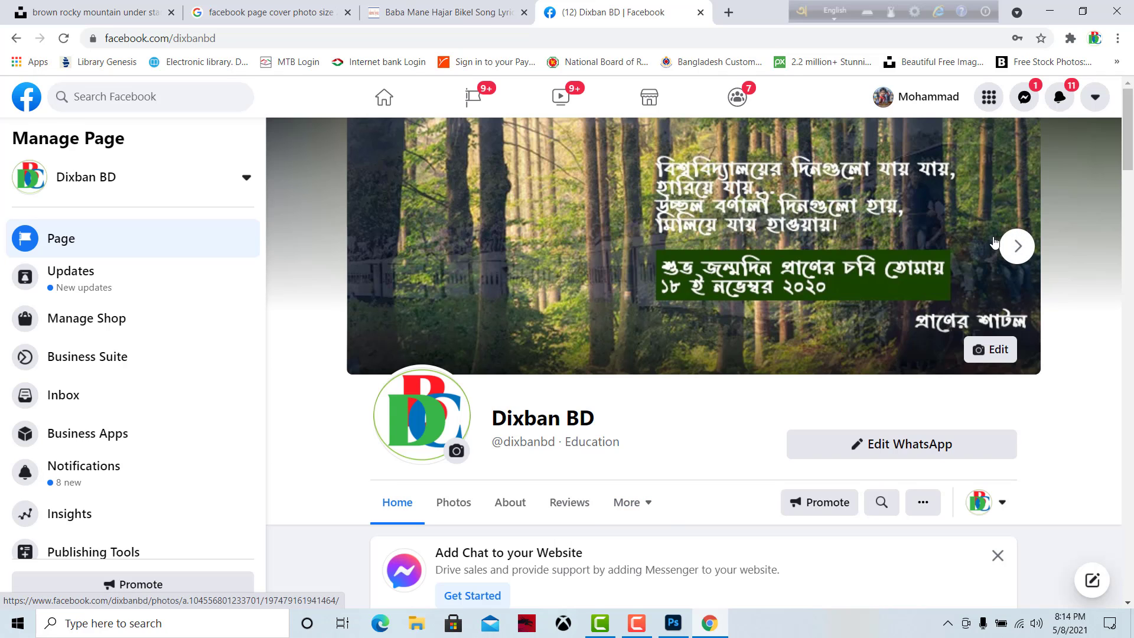
Move the new night-sky verse cover to the first slot of the page's cover slideshow and save the changes.
click(995, 351)
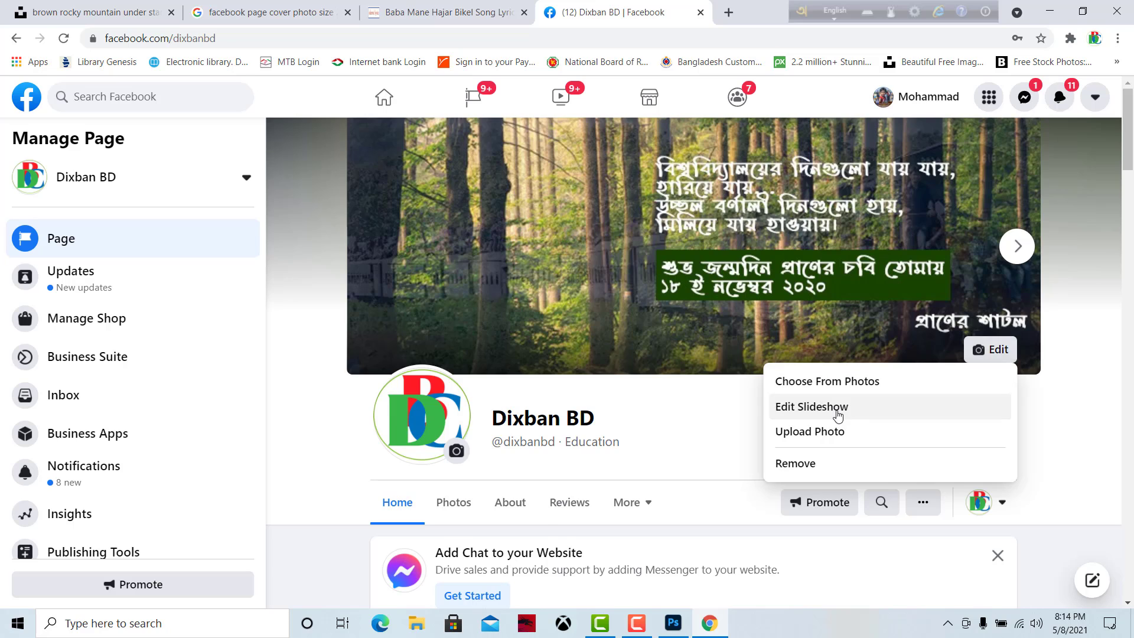
click(838, 415)
drag(662, 191, 424, 210)
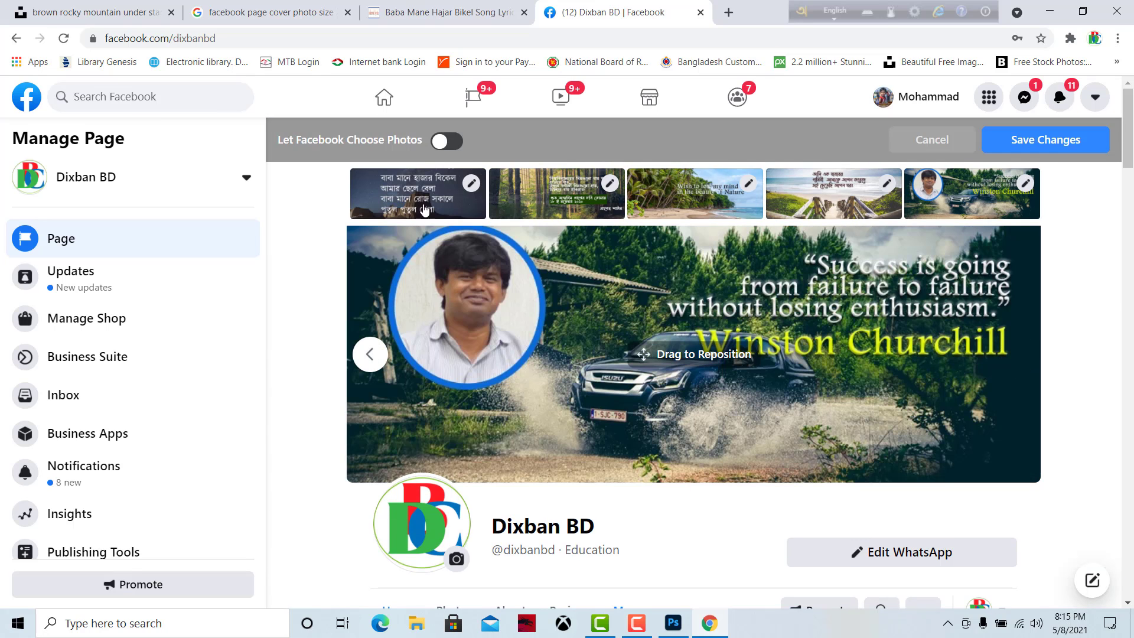
click(420, 202)
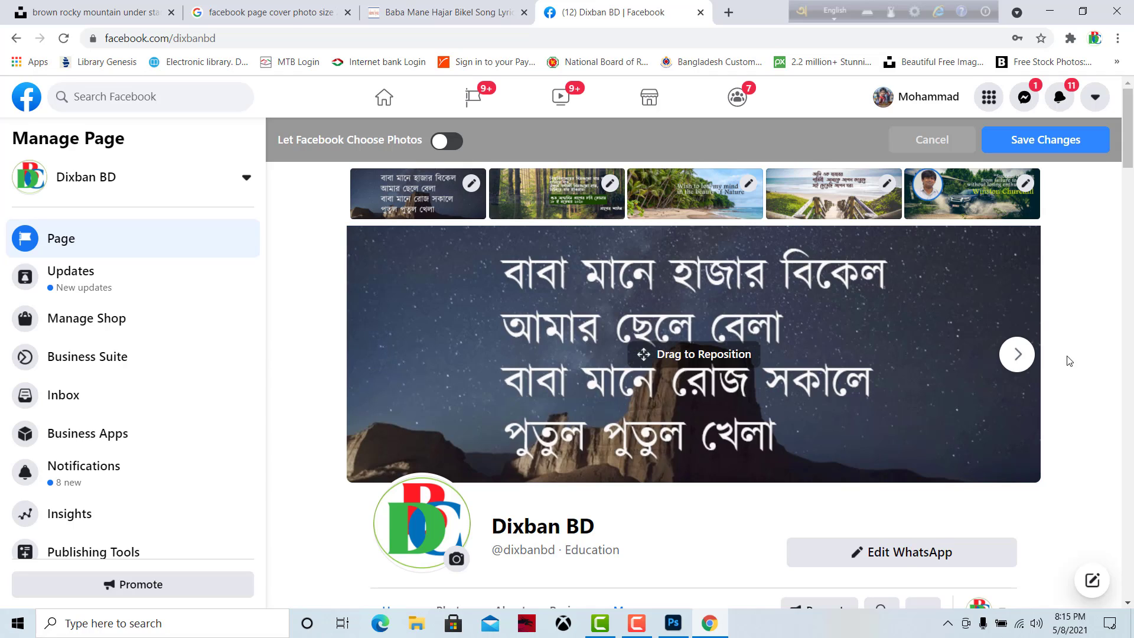
click(1041, 144)
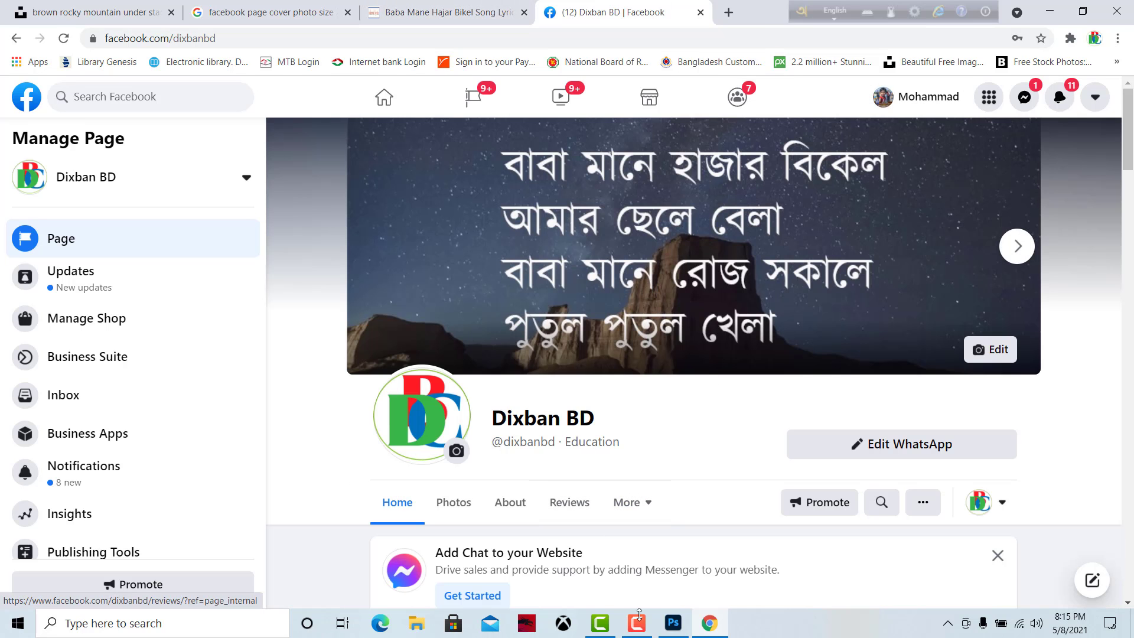
Switch to Photoshop and set the leading of the four-line Bengali verse text to 2 pt.
click(671, 630)
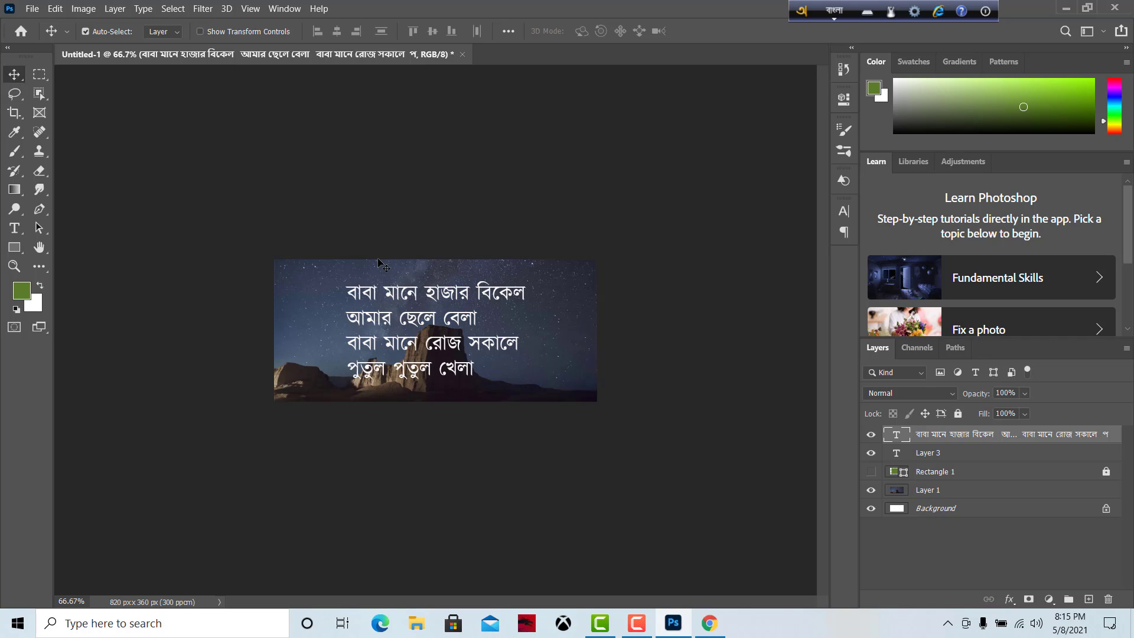
click(844, 213)
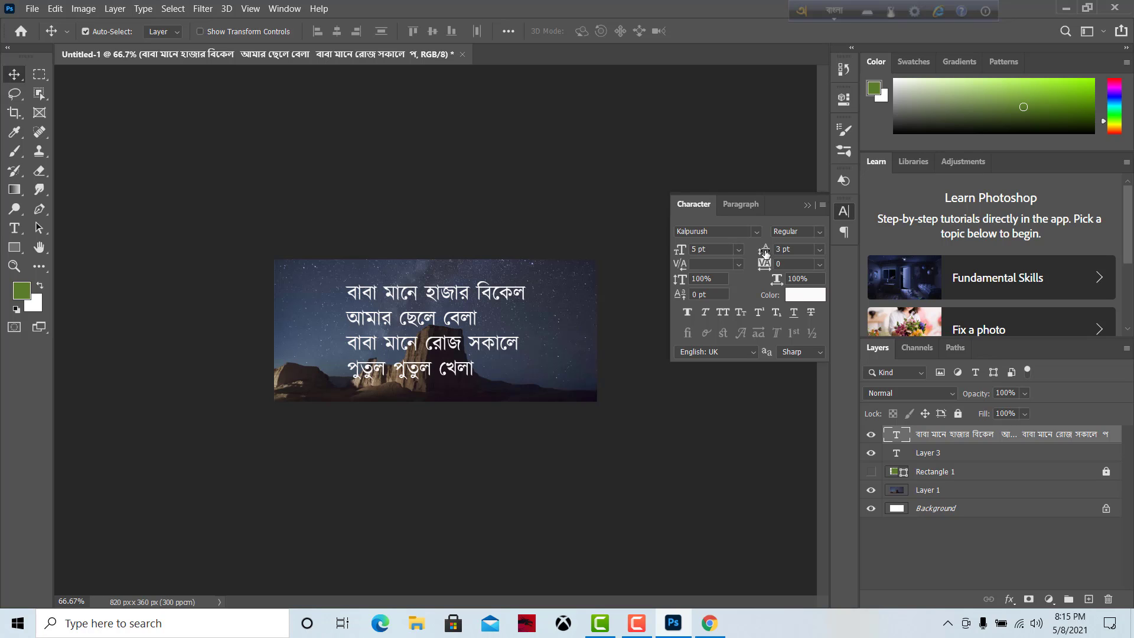
drag(763, 254, 762, 252)
click(779, 251)
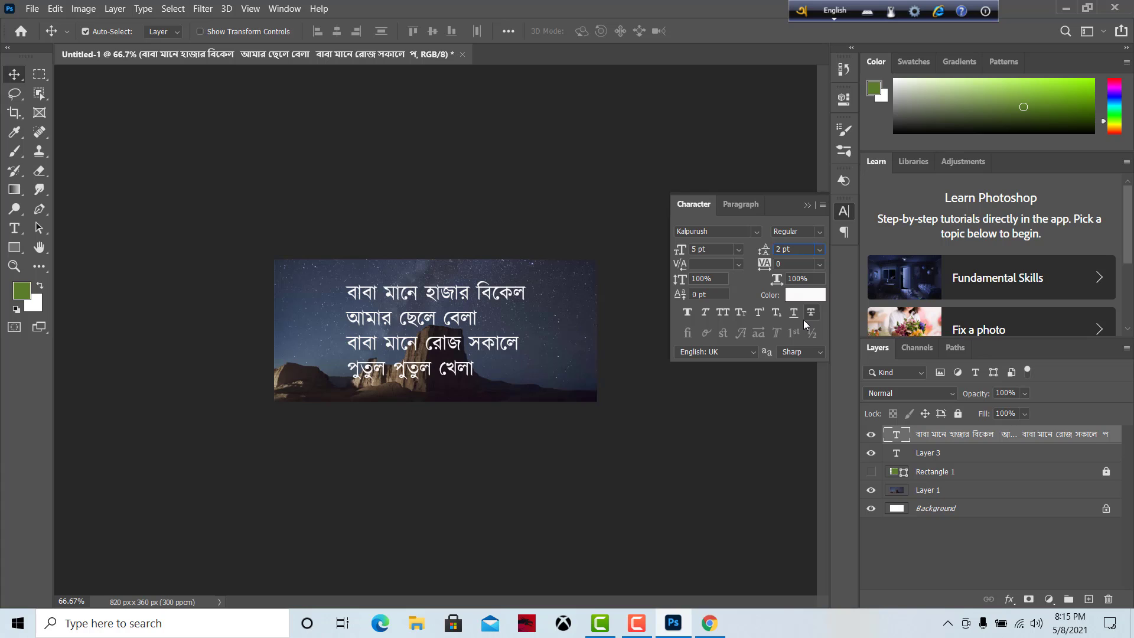
key(Return)
key(F12)
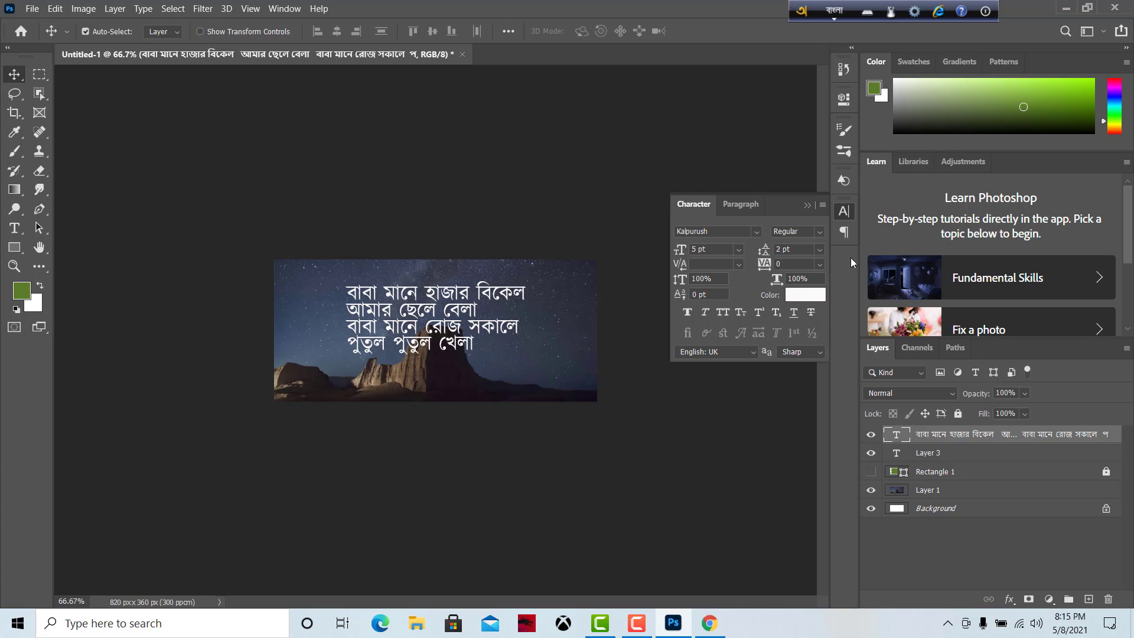
Set the Bengali verse's leading to 2.5 pt and collapse the character settings.
click(780, 249)
key(F12)
text(.5)
key(Return)
key(F12)
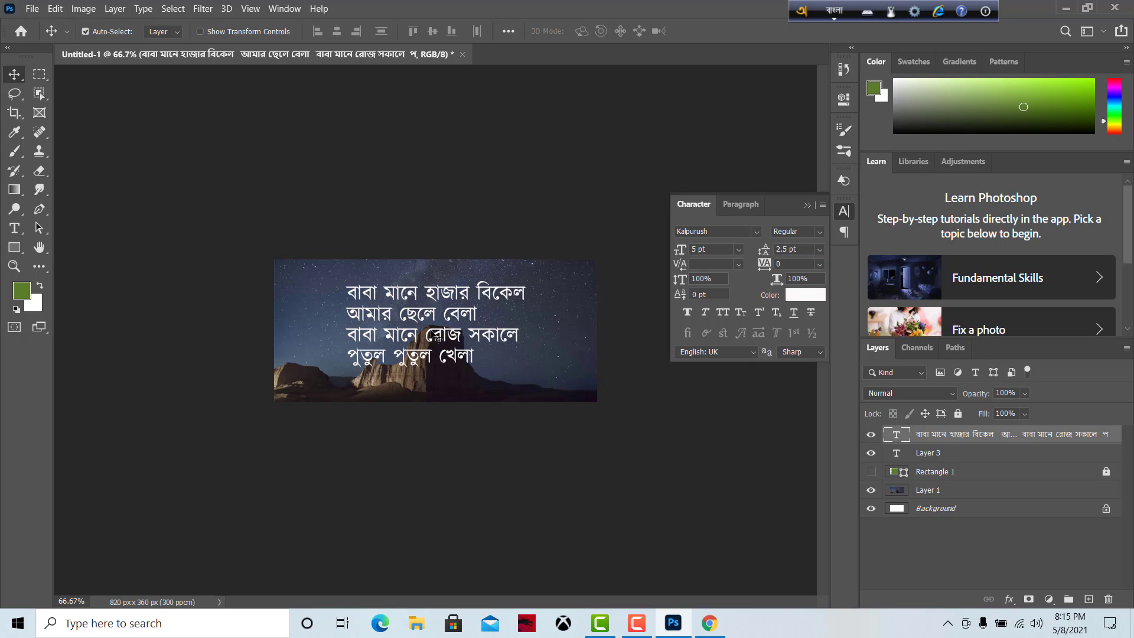
click(807, 205)
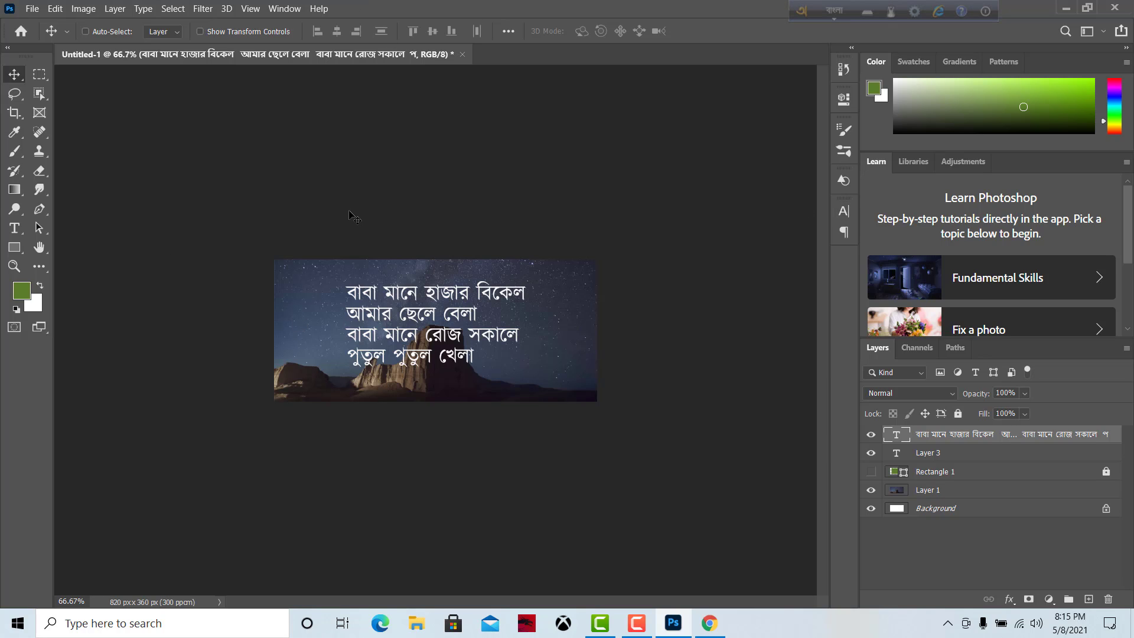
Centre the Bengali verse vertically against the whole canvas and clear the selection.
key(ctrl+a)
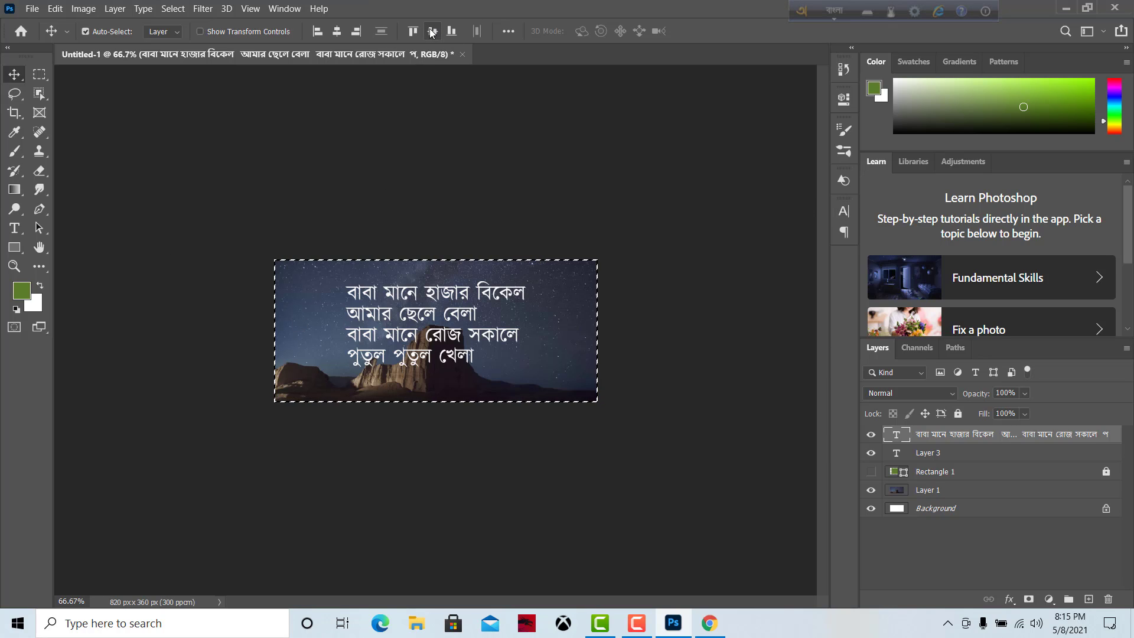
click(432, 31)
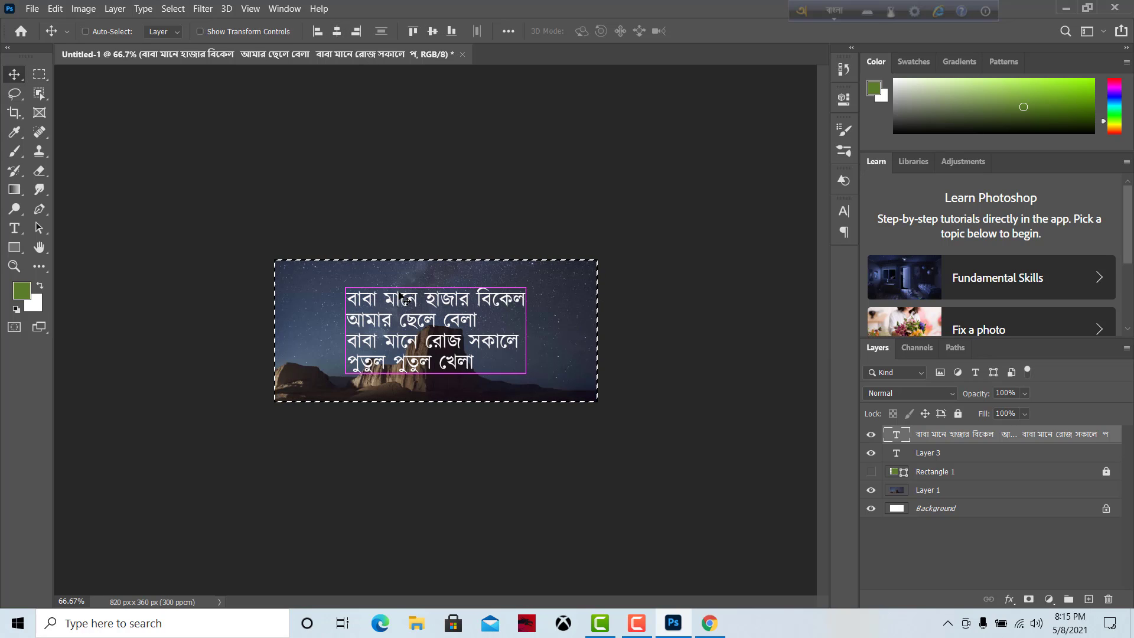
key(ctrl+d)
click(503, 473)
click(297, 289)
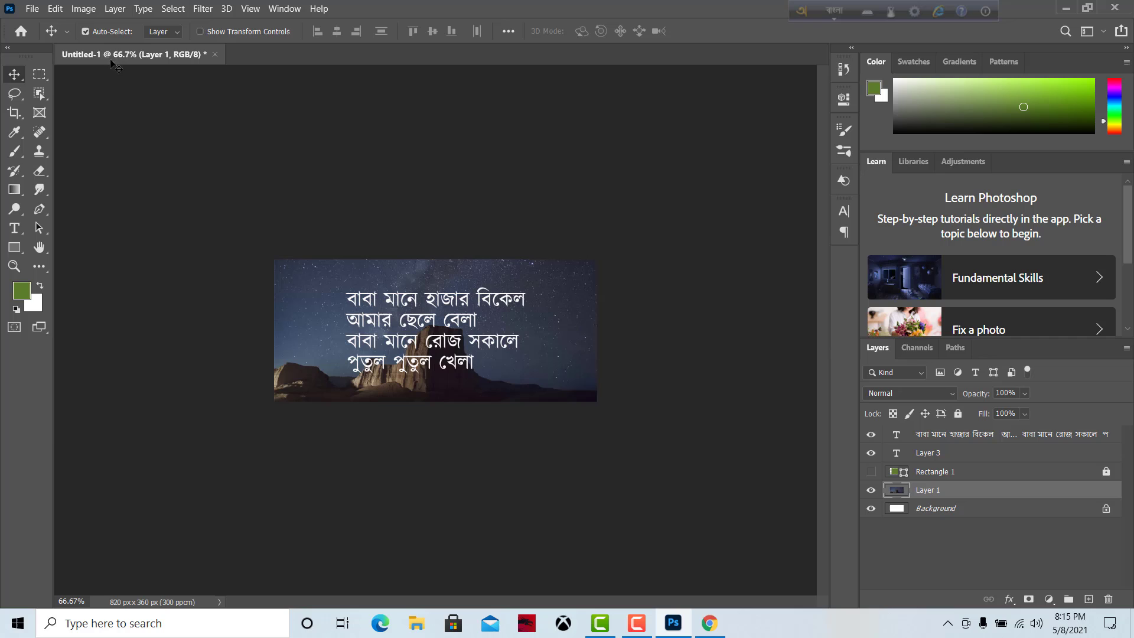
Export the cover as a JPG at 100% quality, replacing Facebookcover in the Facebook Business folder.
click(31, 10)
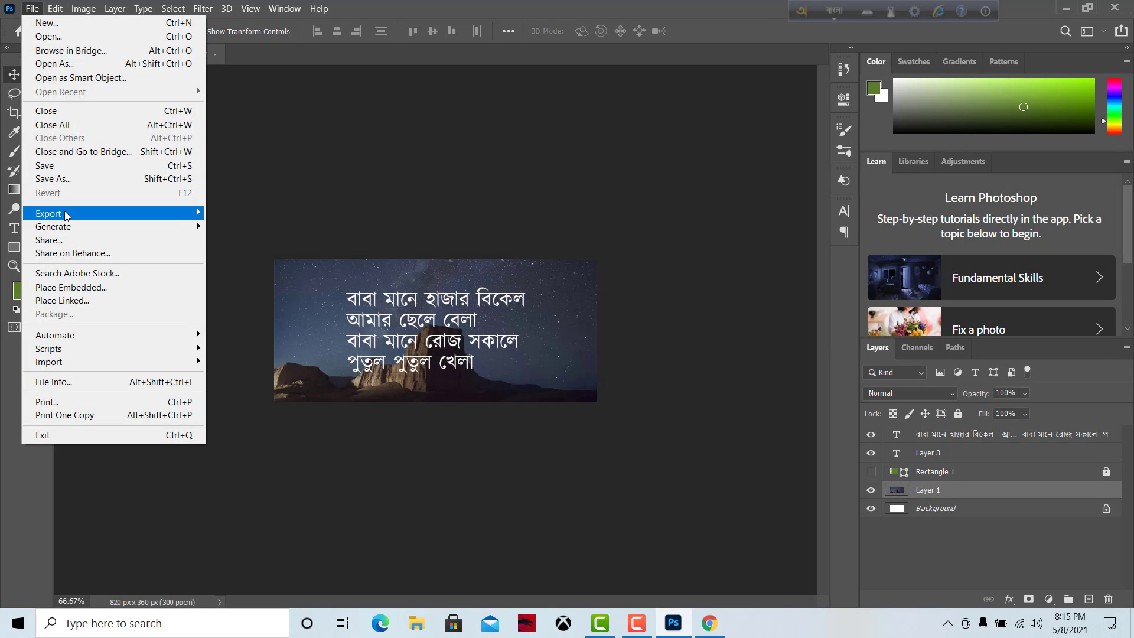
mouse_move(67, 217)
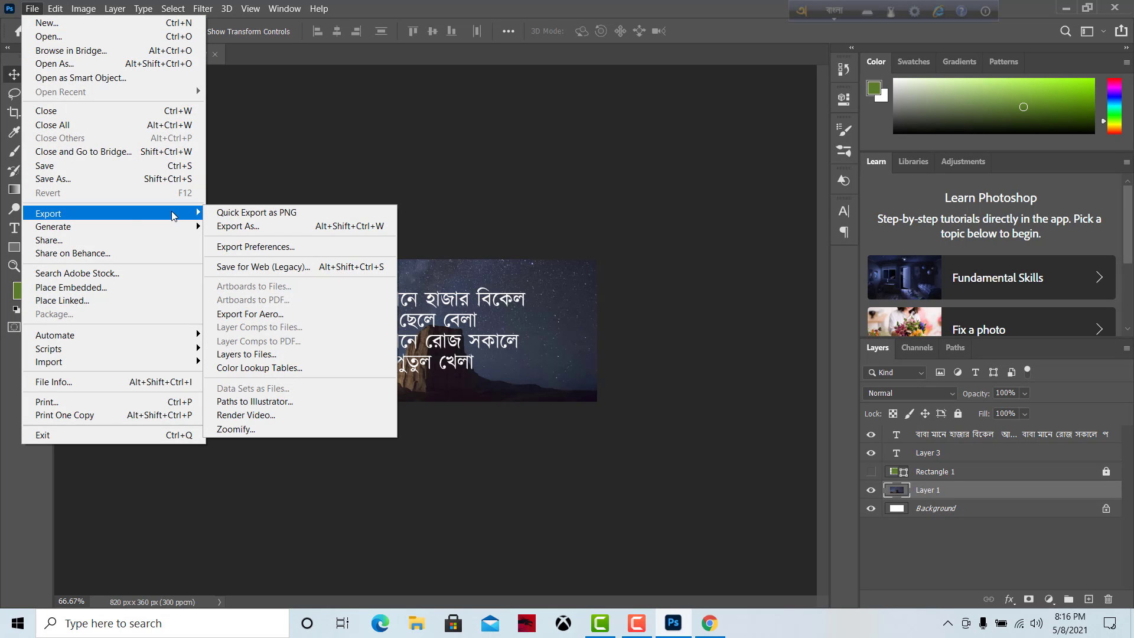
click(256, 226)
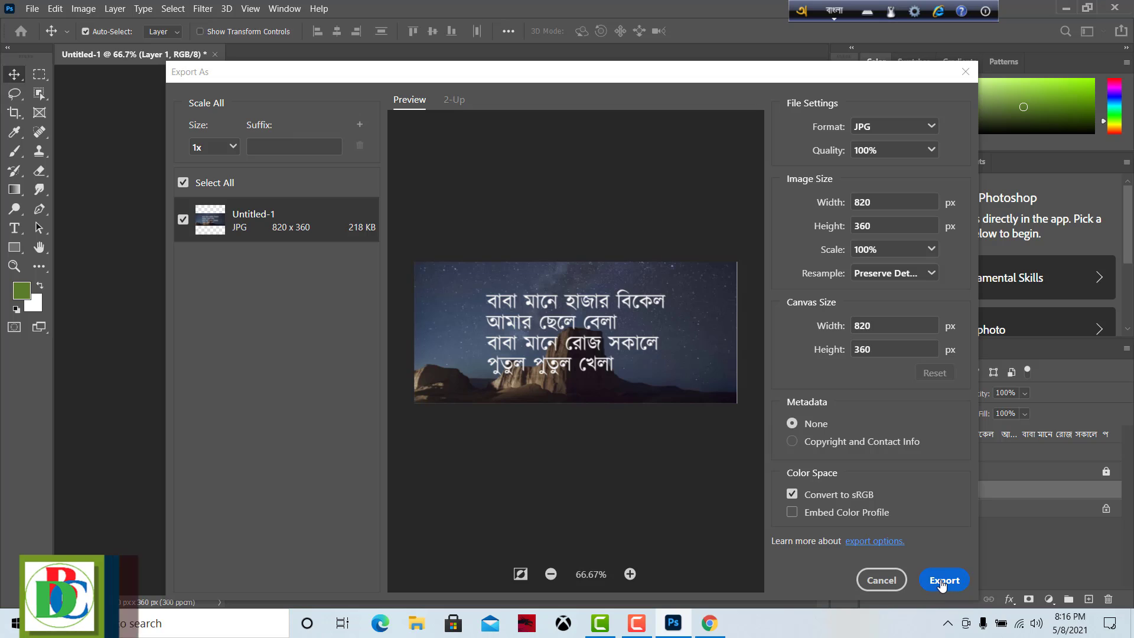
click(943, 581)
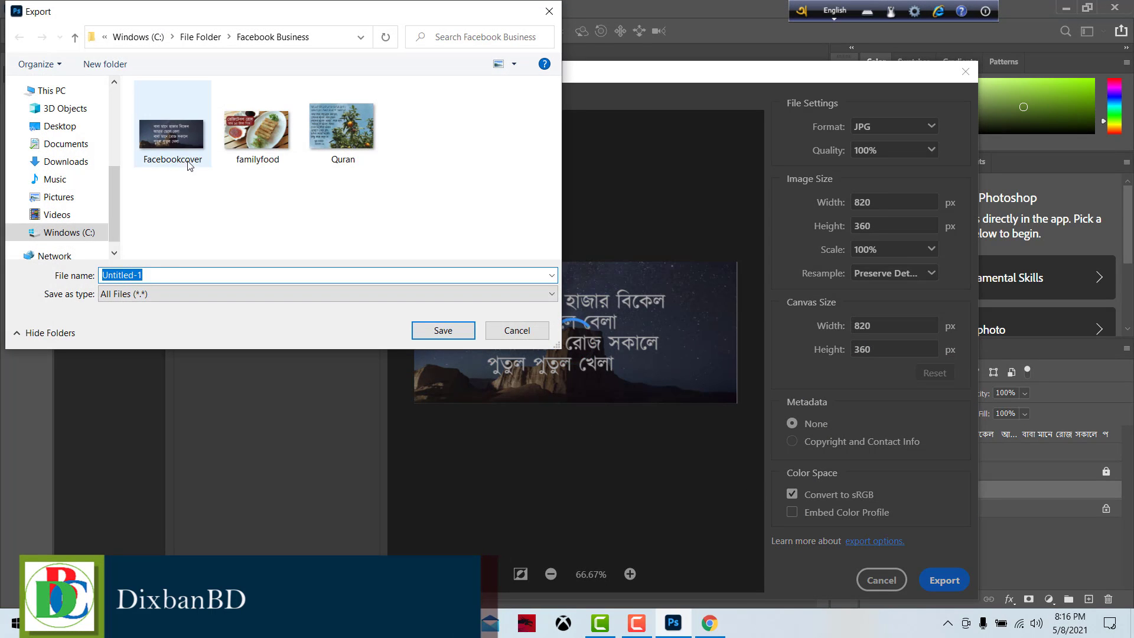
click(189, 165)
click(455, 331)
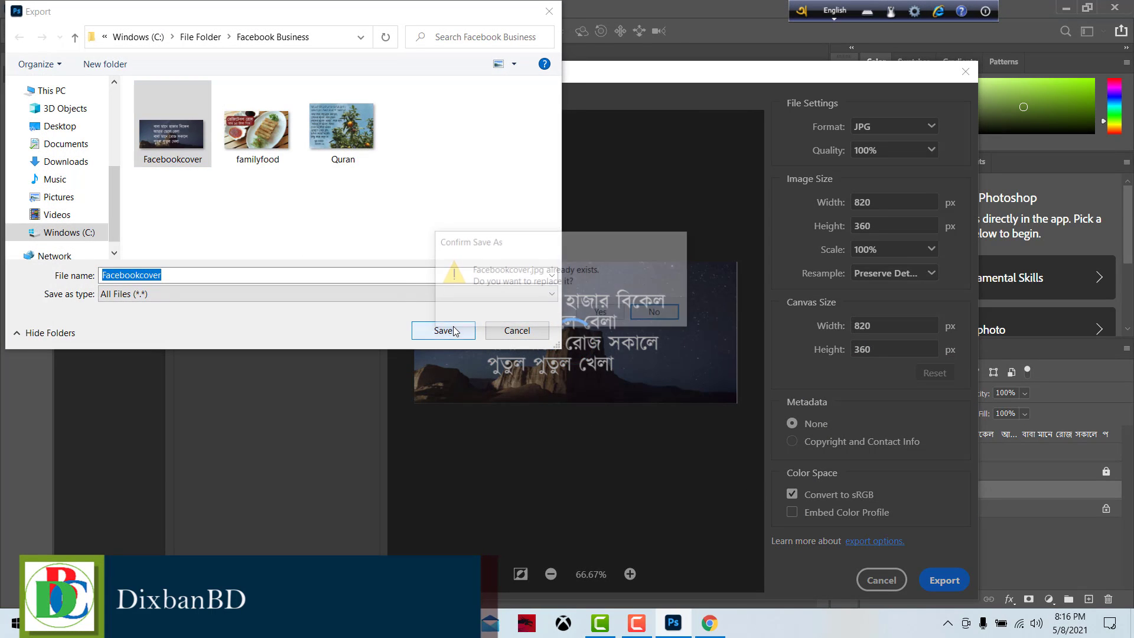
click(600, 312)
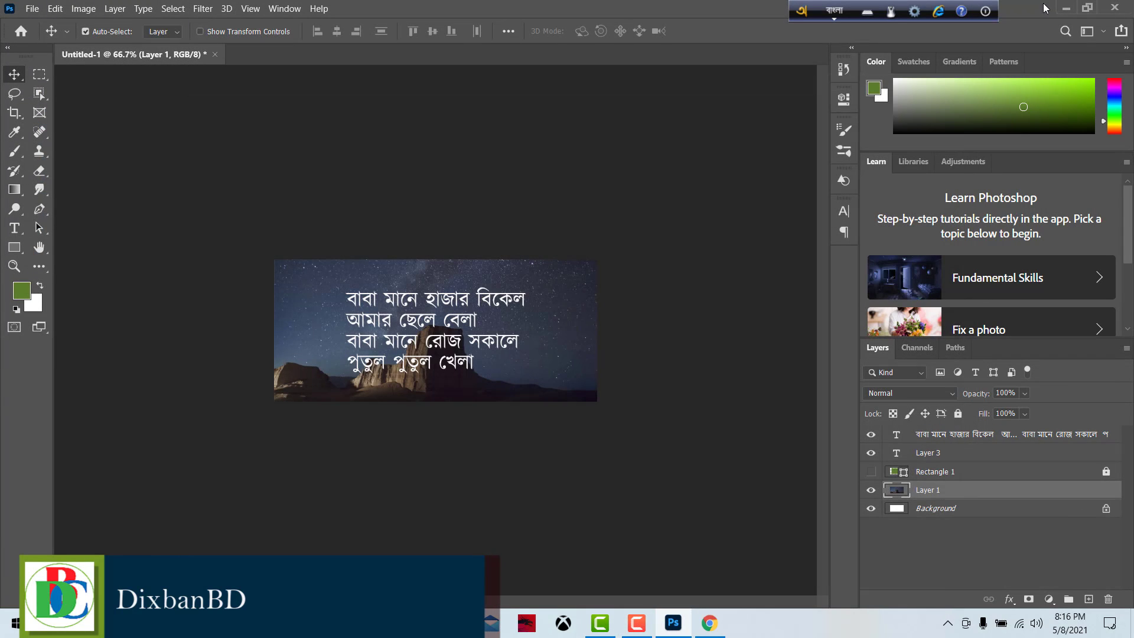
Minimize Photoshop and the browser, and open C:\File Folder\Facebook Business in File Explorer.
click(1066, 9)
click(1067, 11)
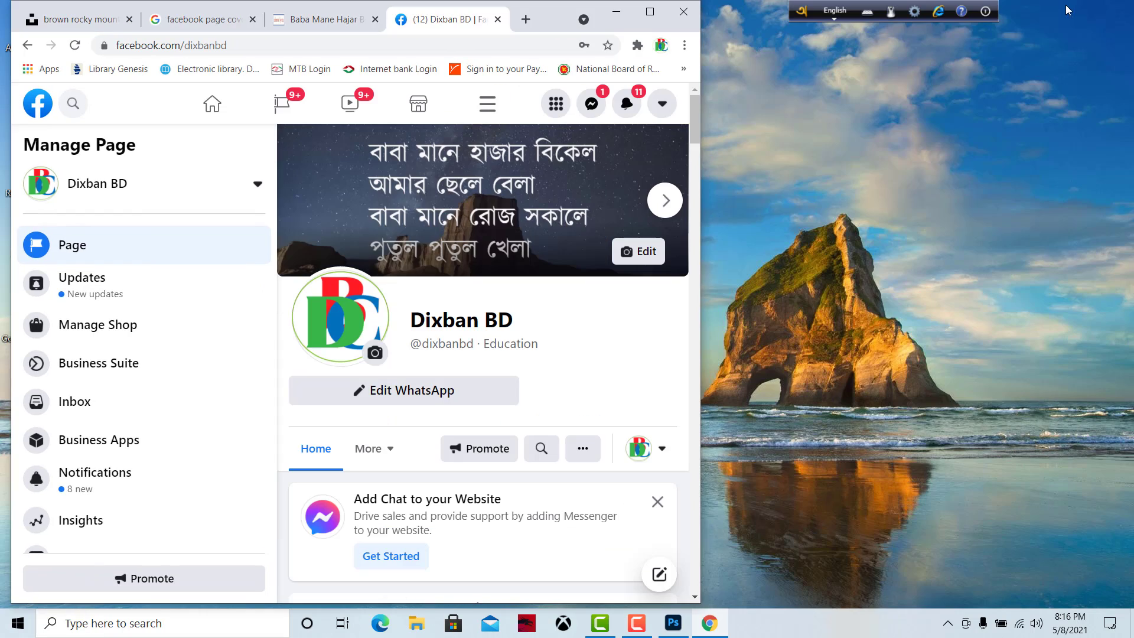
click(649, 12)
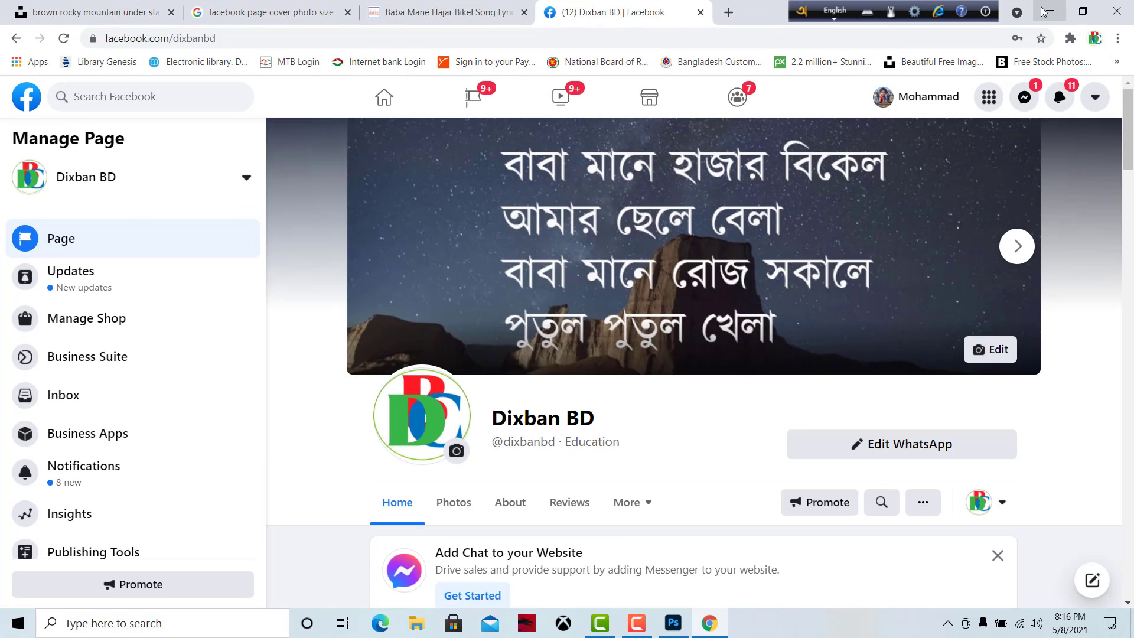
click(1047, 11)
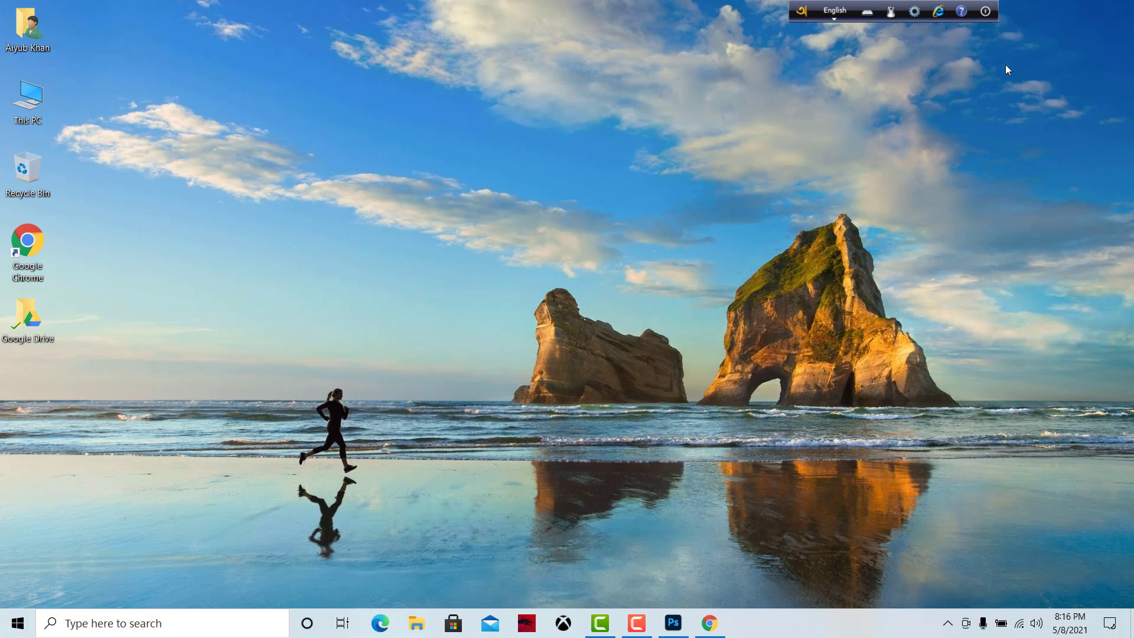
click(417, 623)
double_click(28, 100)
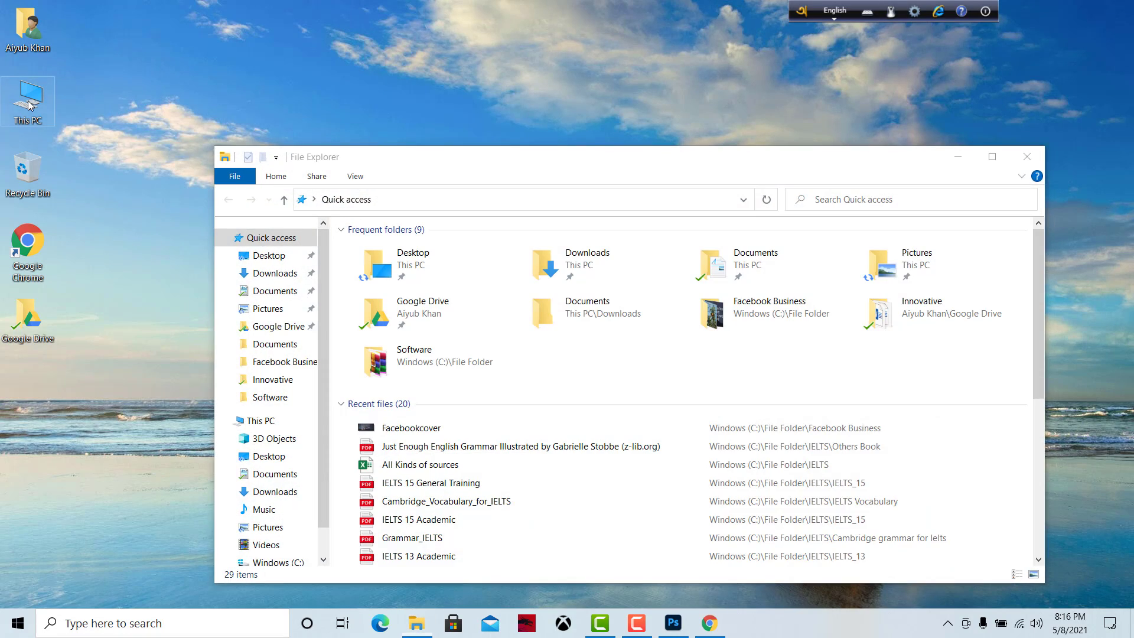
click(1027, 156)
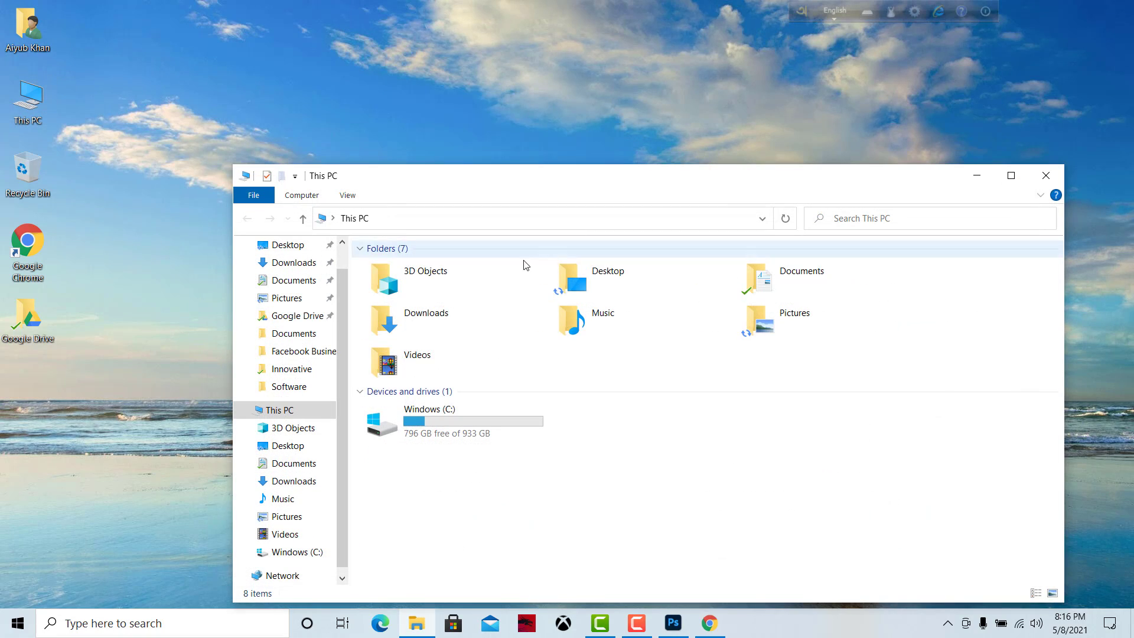
double_click(421, 427)
double_click(403, 290)
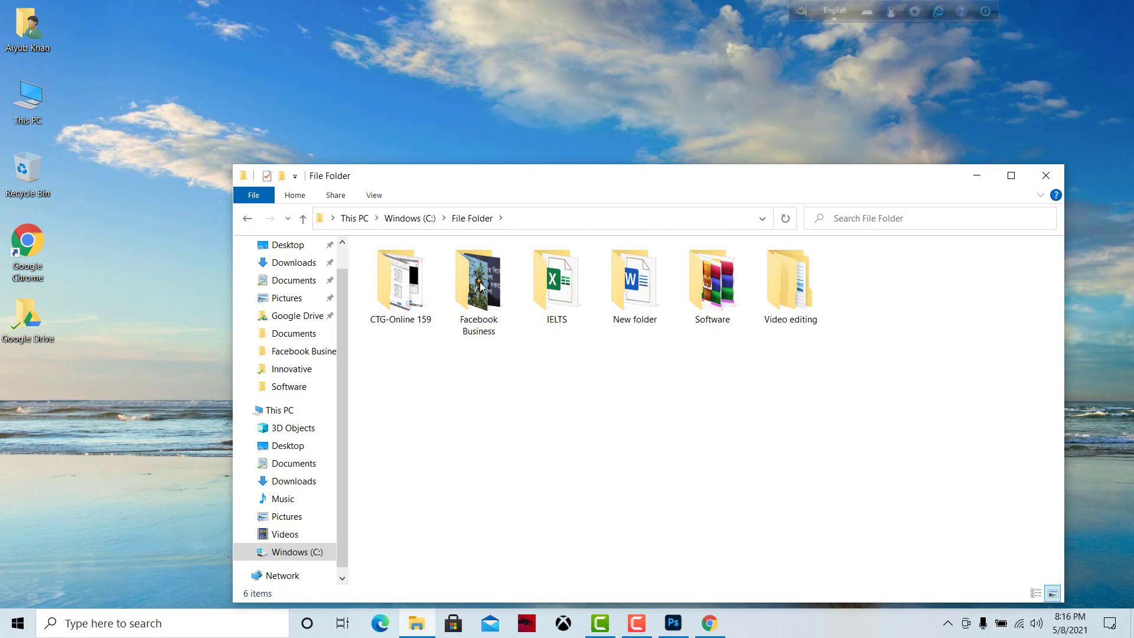
double_click(478, 283)
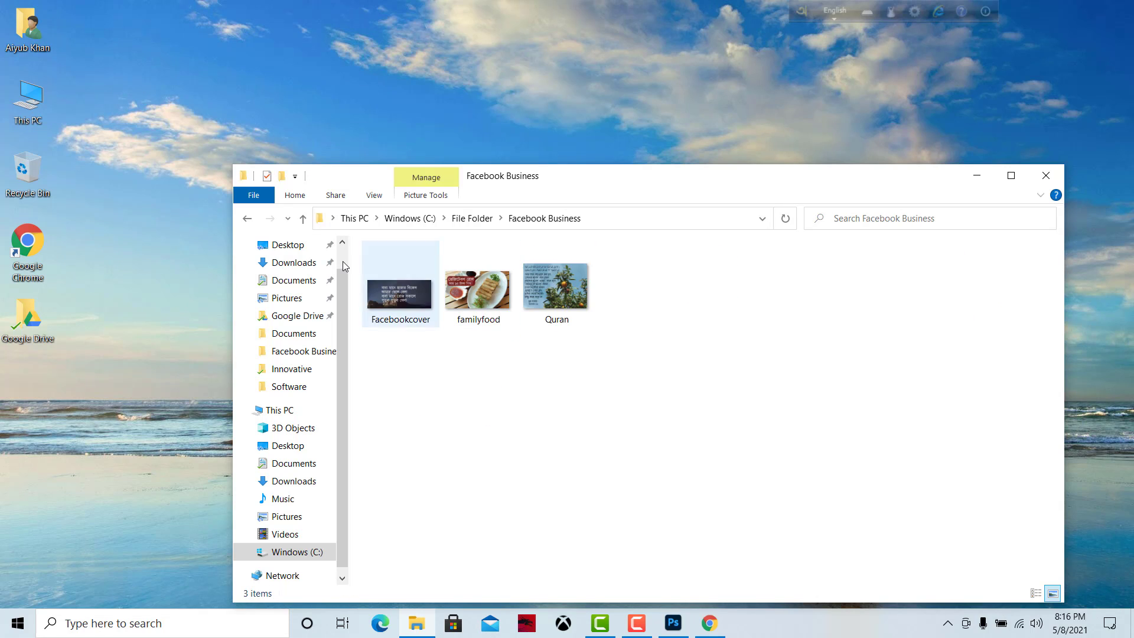
In the Facebookcover image's detailed properties, set the title and subject to Facebook and the rating to five stars.
click(376, 292)
right_click(375, 292)
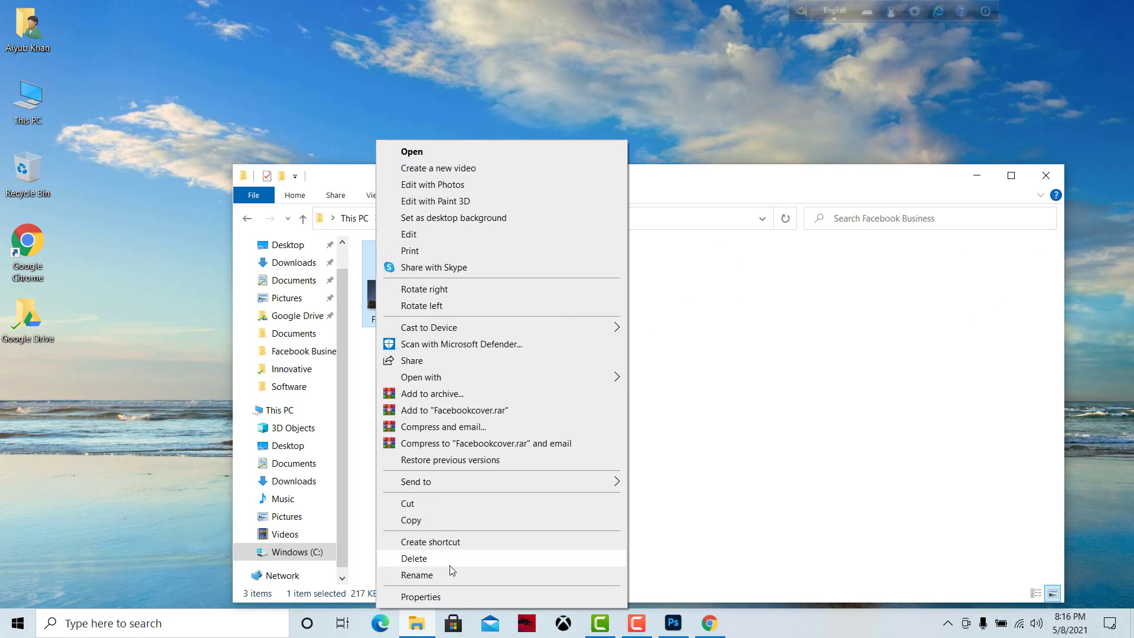
click(442, 595)
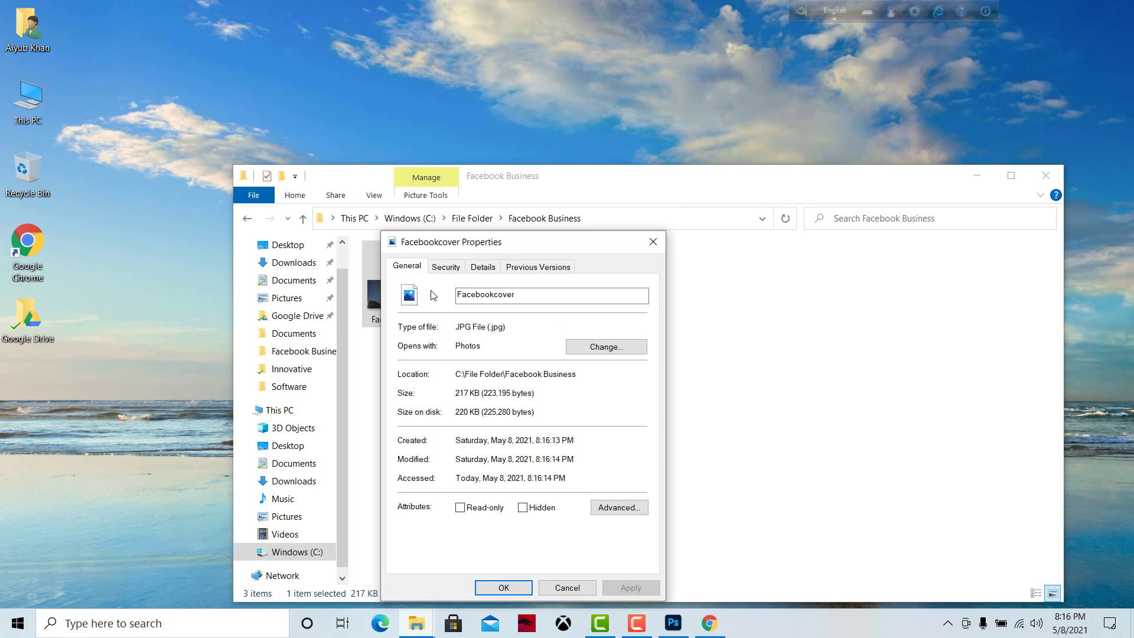
click(437, 269)
click(482, 267)
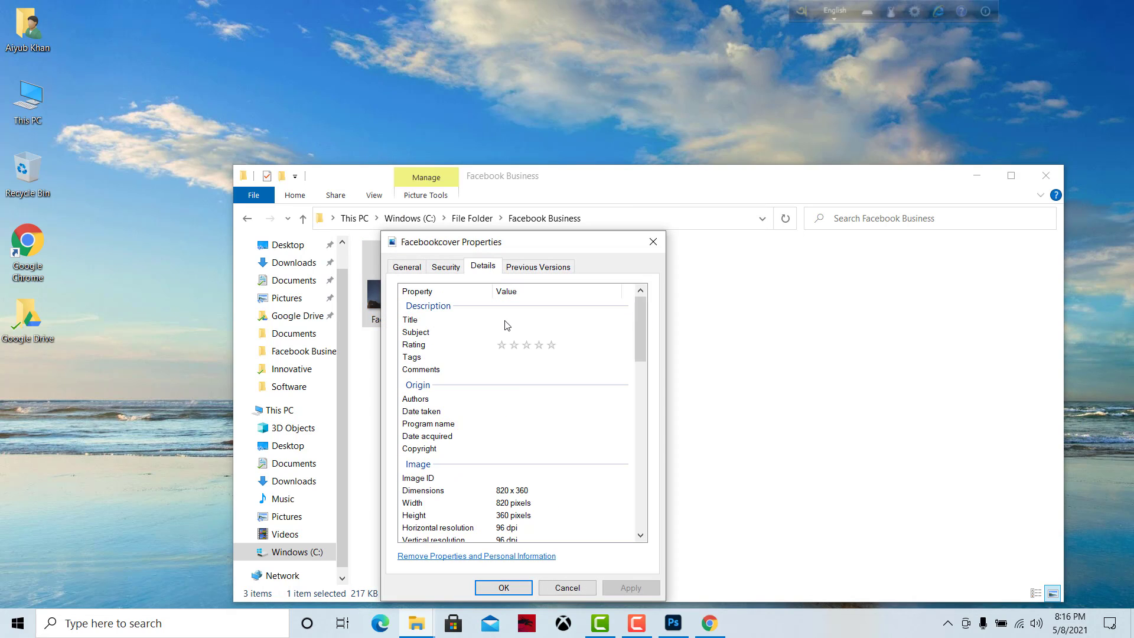
click(505, 321)
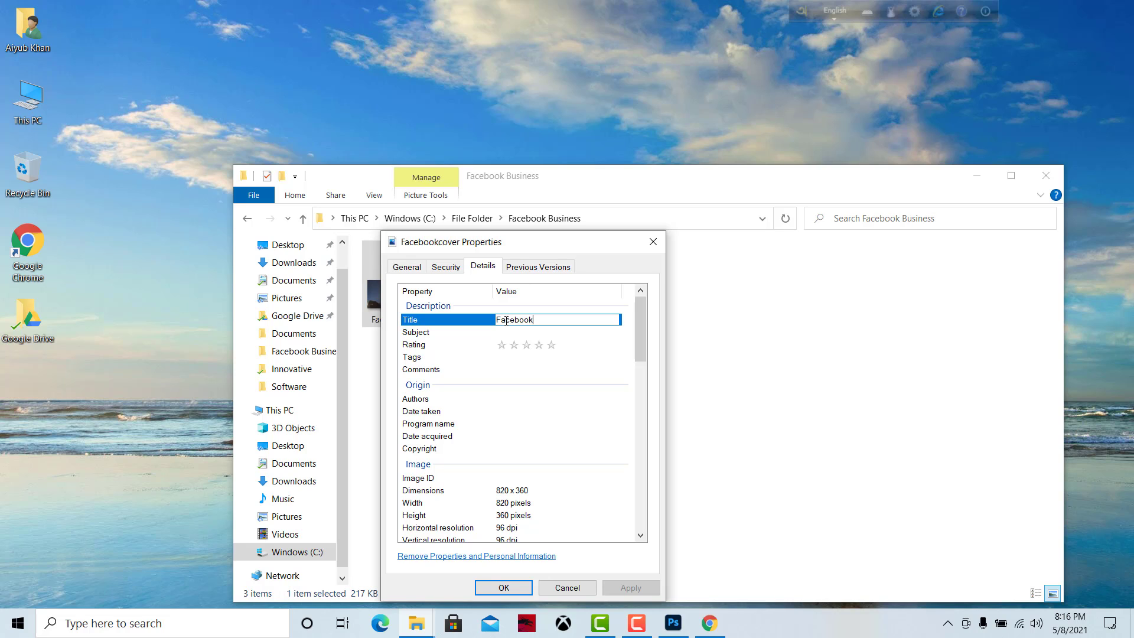
text(Facebook)
key(Tab)
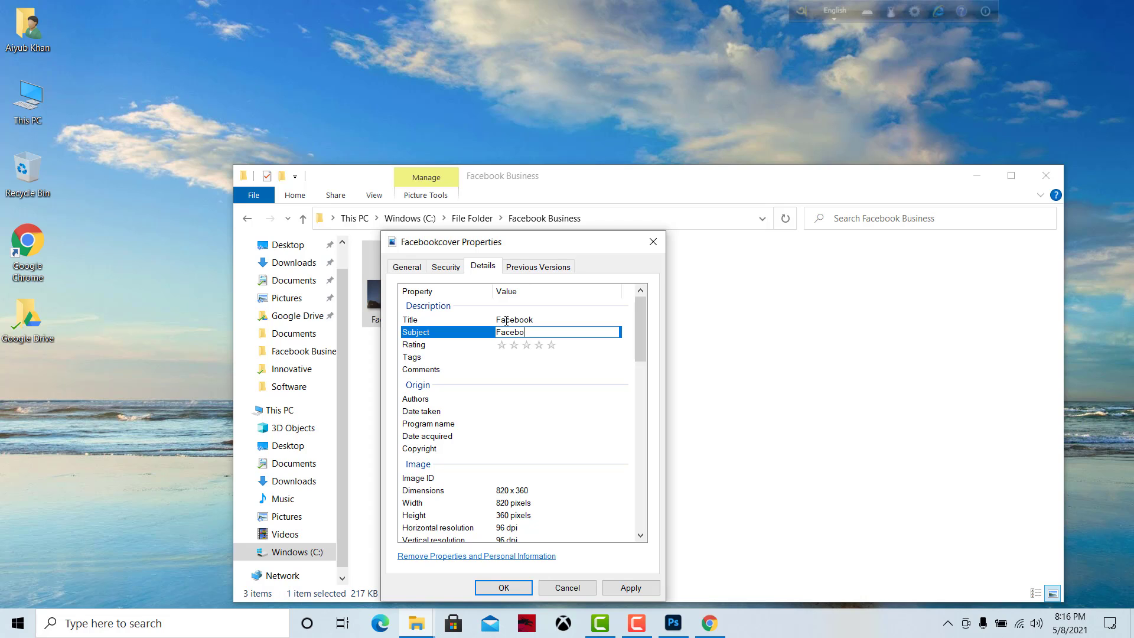
key(Tab)
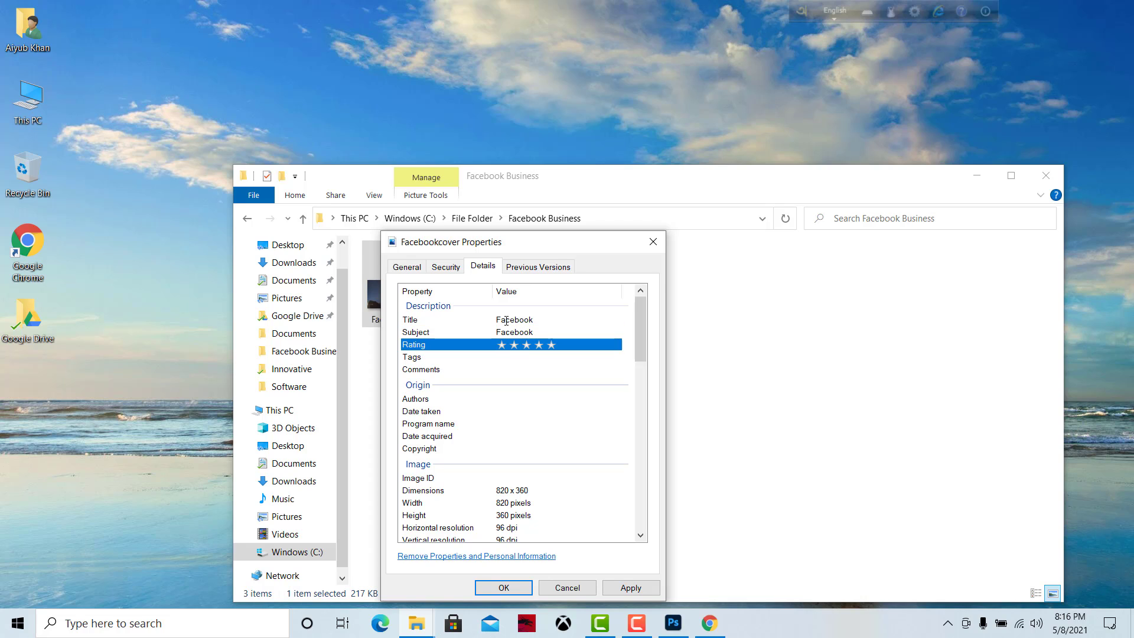
click(554, 347)
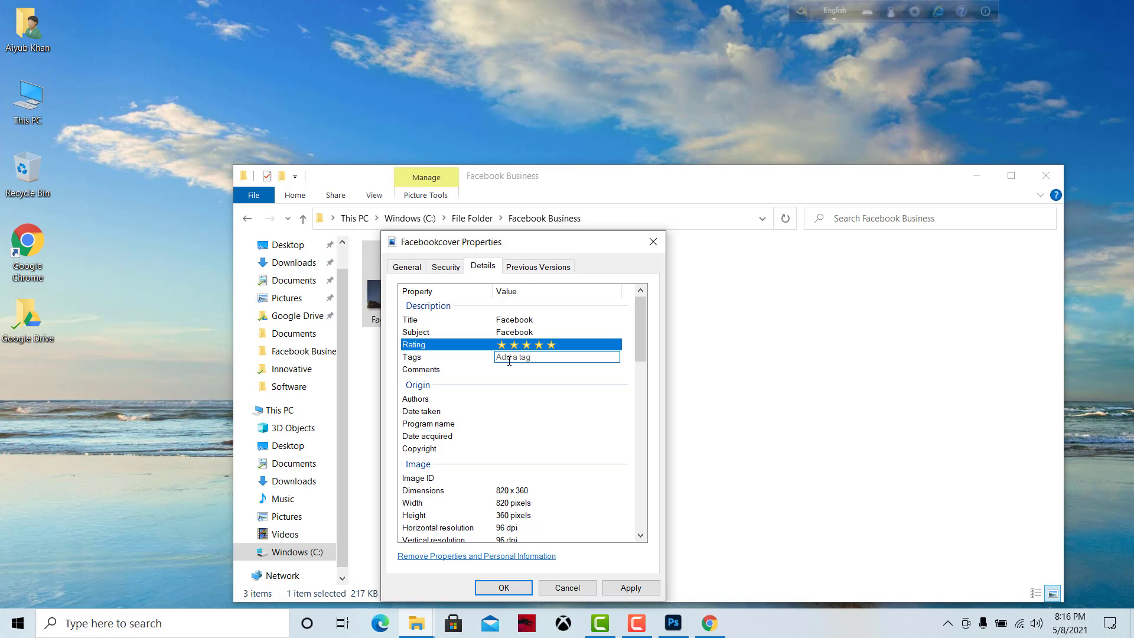
Enter the tags #facebook #facebookcover #facebookcoverpage #cover #page in the image's properties.
text(#)
text(facebook )
text(#)
text(facebookcoverpage)
text(face)
text(bo)
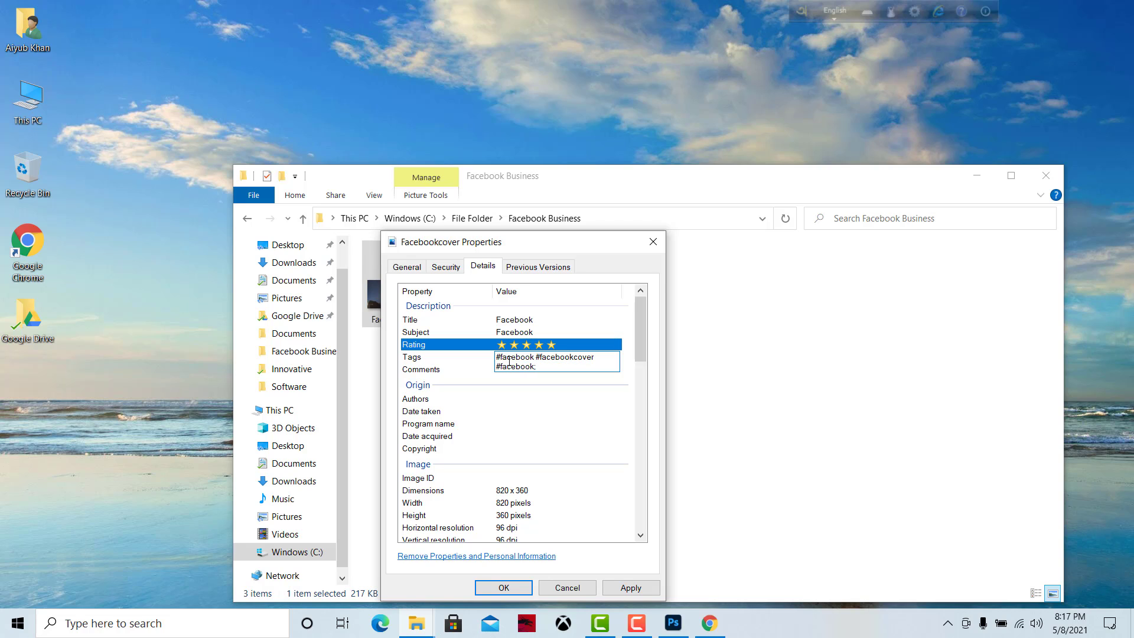
text(okcoverpage #cover #page)
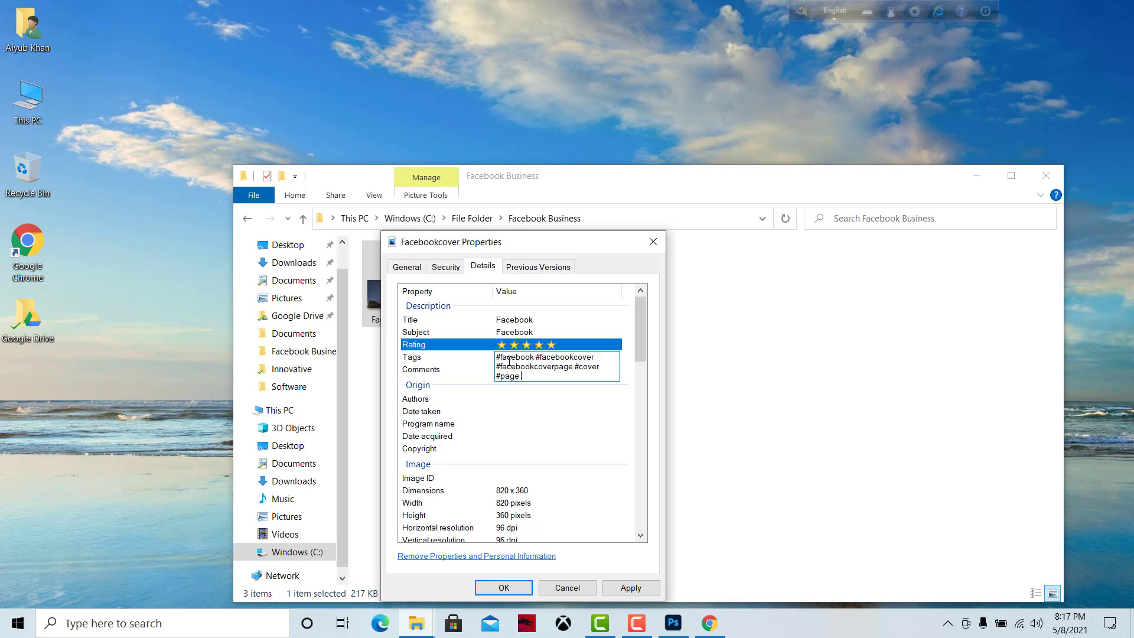
Add #coverpage #linkedin #instragram to the end of the image's existing tags.
text( #coverpage #linkedin)
text(#coverpage #linkedin #)
text(instragram;)
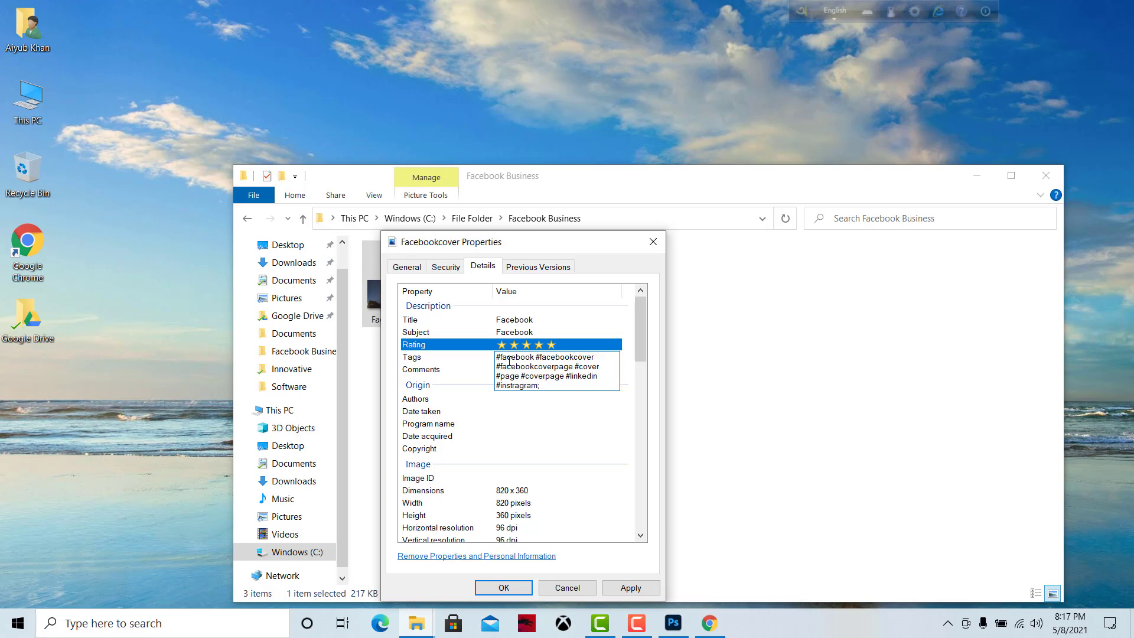
click(495, 372)
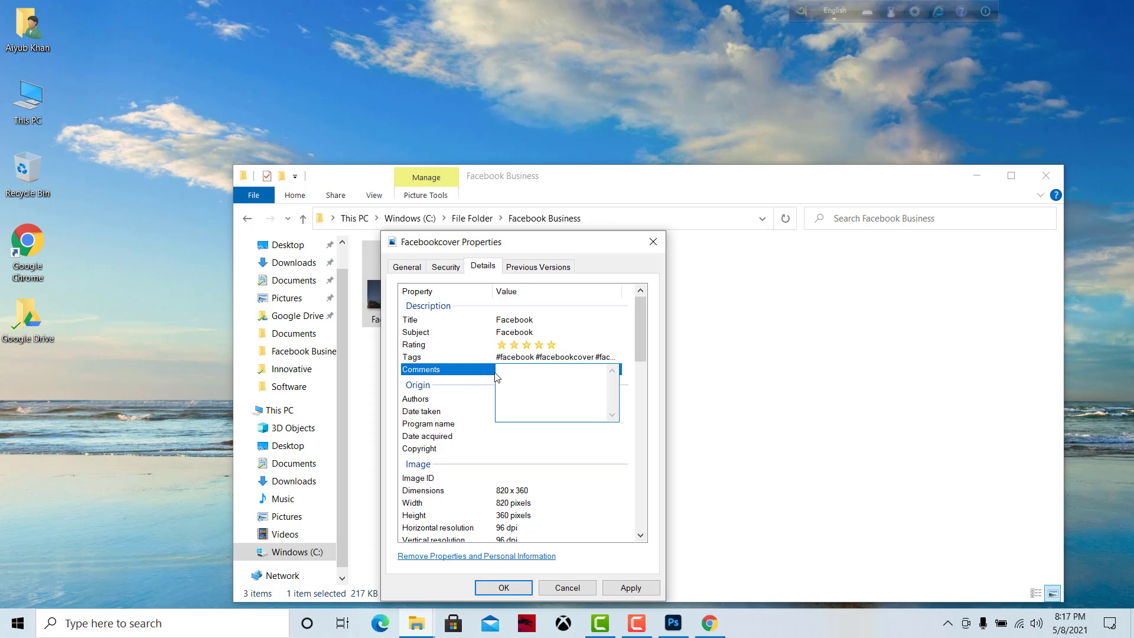
Enter the author's name using the suggestion without a prefix or suffix, apply the metadata and close the image's properties.
click(521, 398)
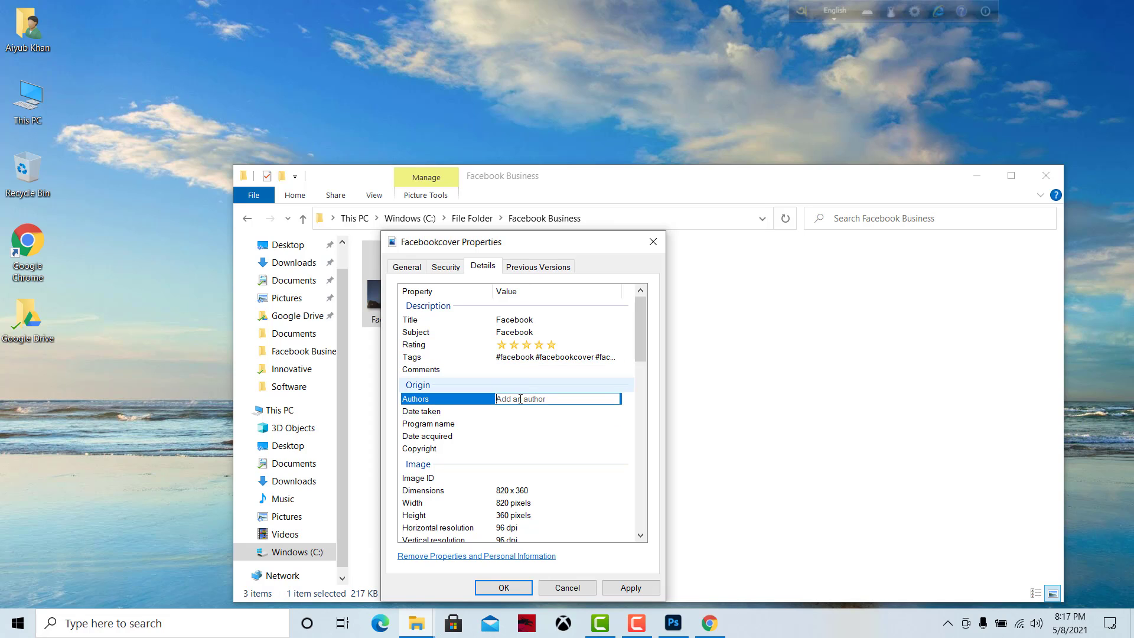
text(Aiy;)
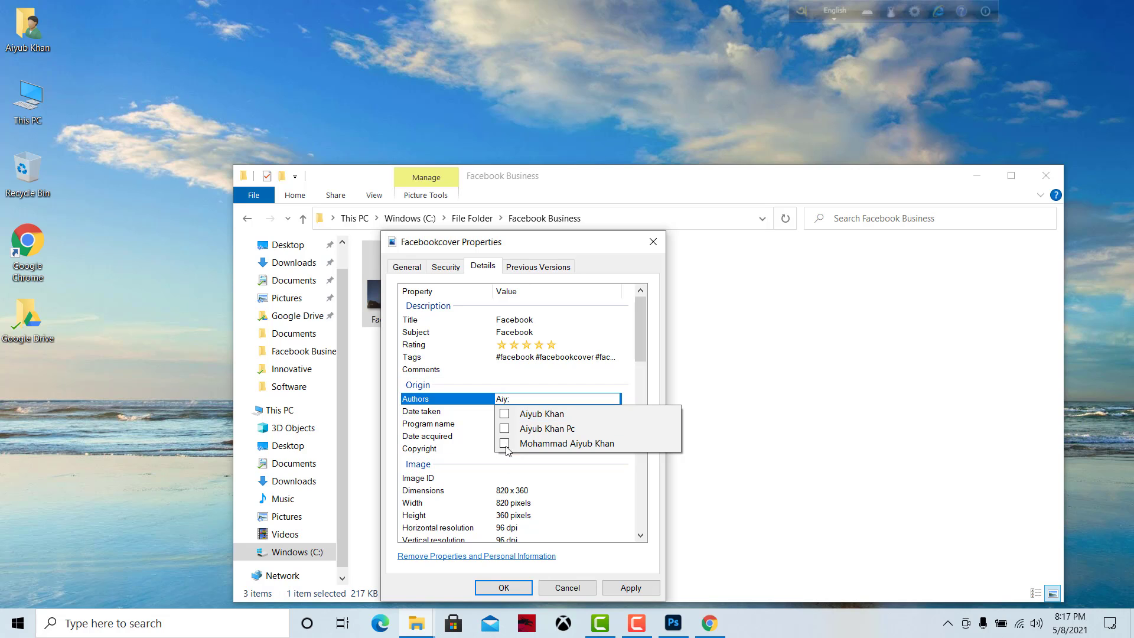
click(505, 414)
click(668, 470)
click(640, 590)
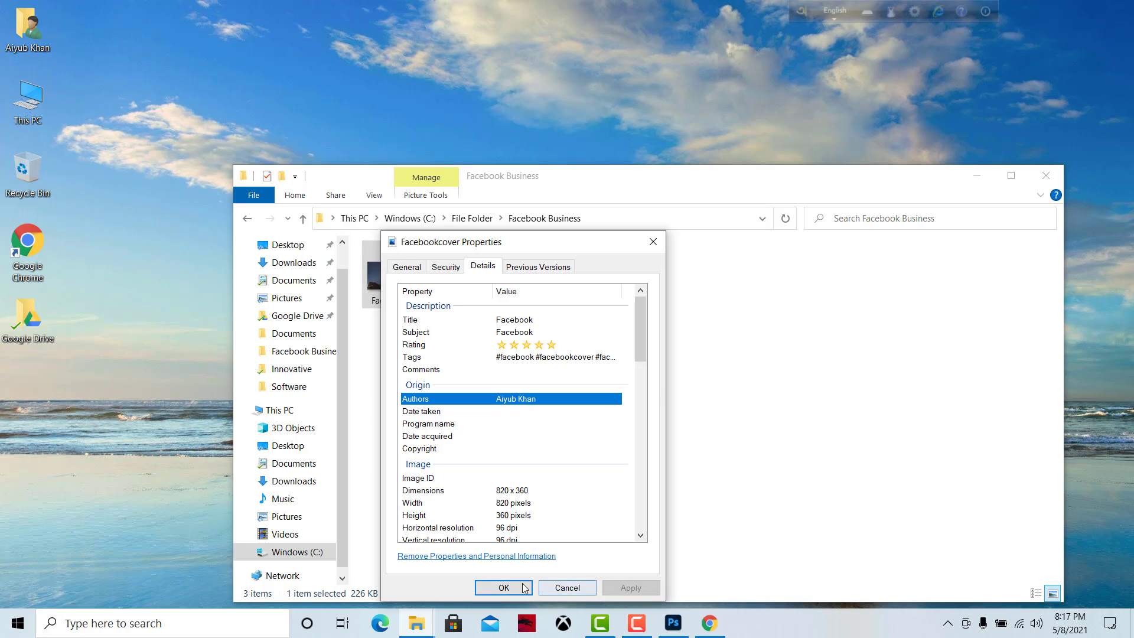
click(504, 587)
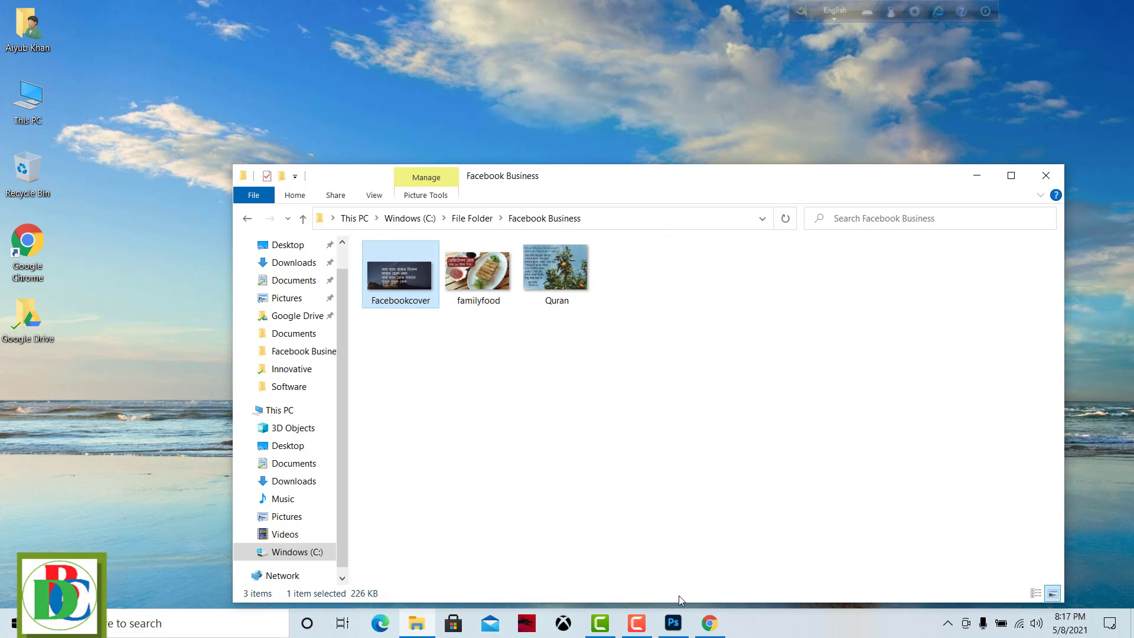
Switch to Chrome and open the Dixban BD page's cover slideshow for editing.
click(710, 623)
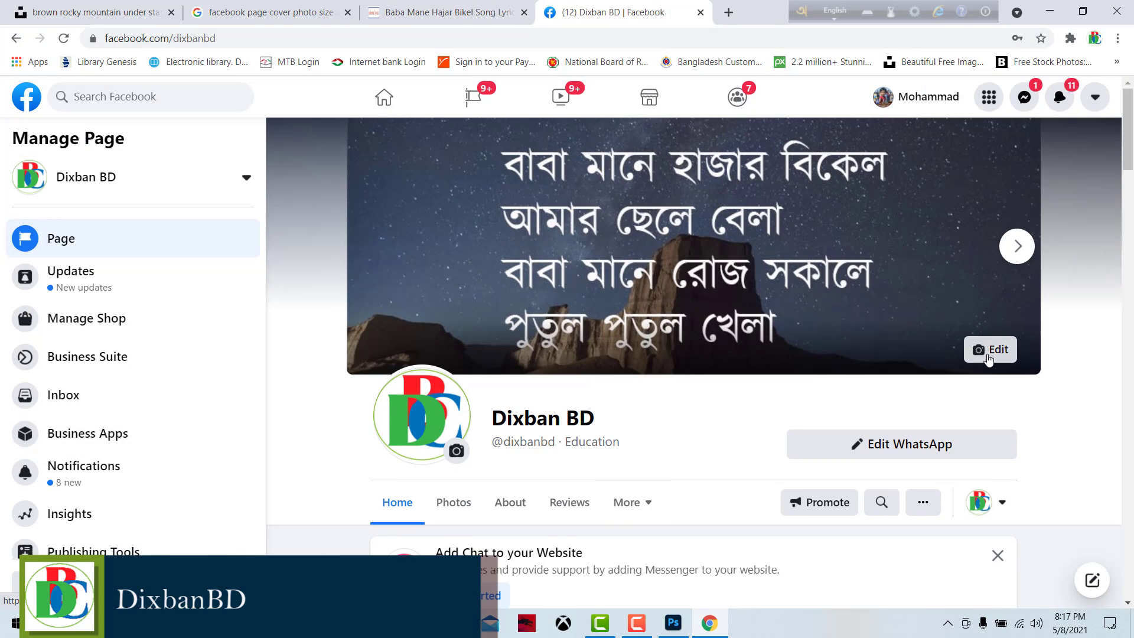
click(992, 353)
click(827, 415)
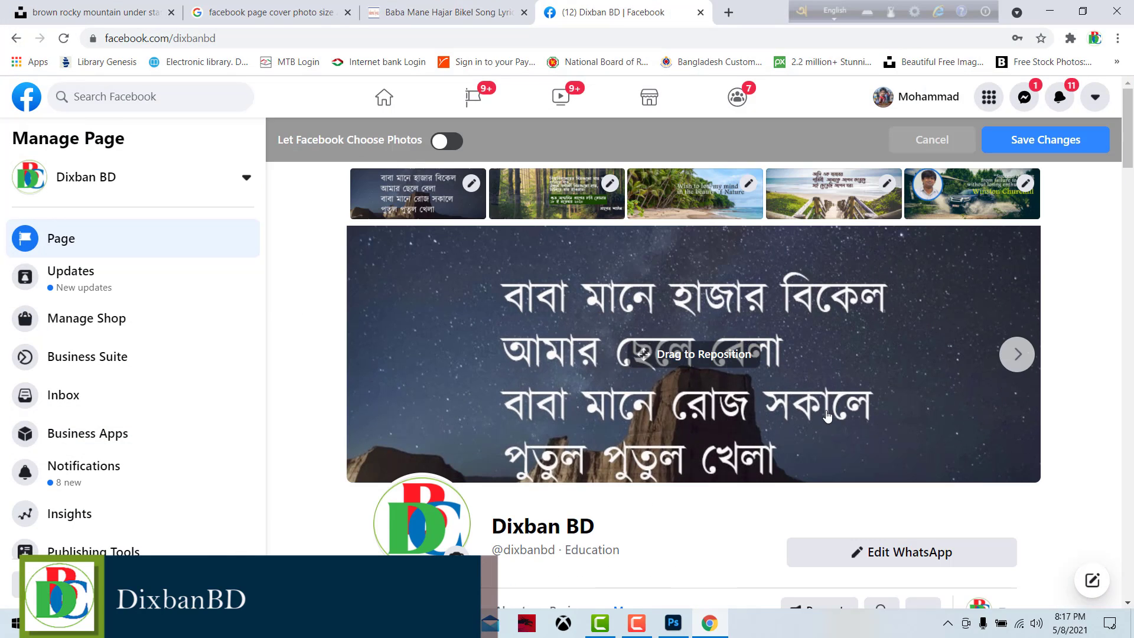
Replace the slideshow's first photo by uploading Facebookcover from the Facebook Business folder, and save the changes.
click(470, 184)
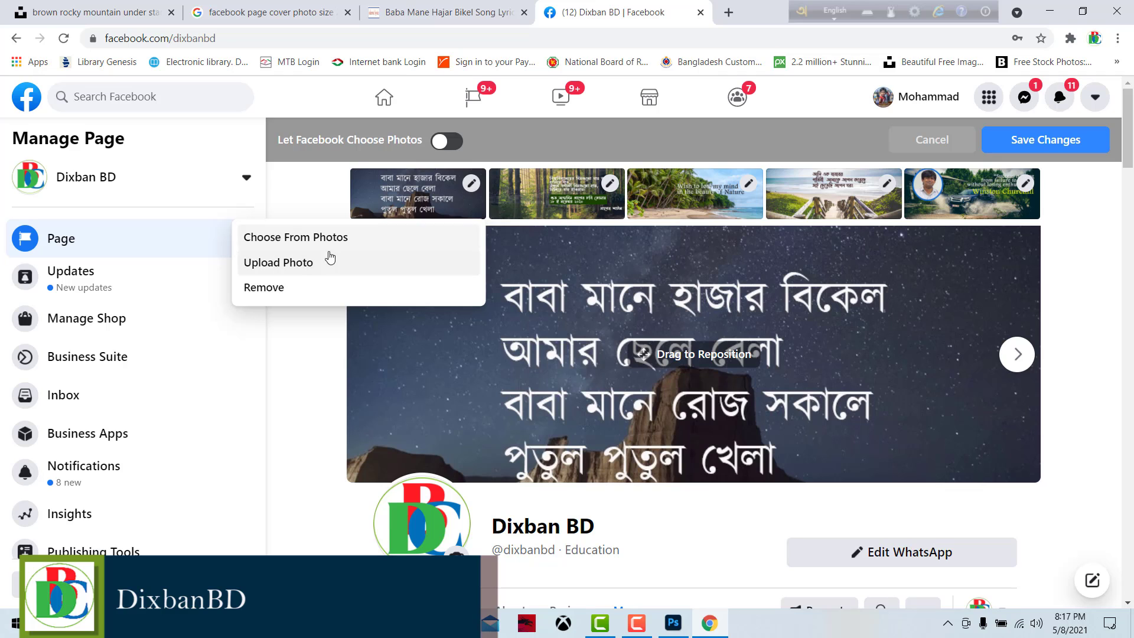
click(313, 263)
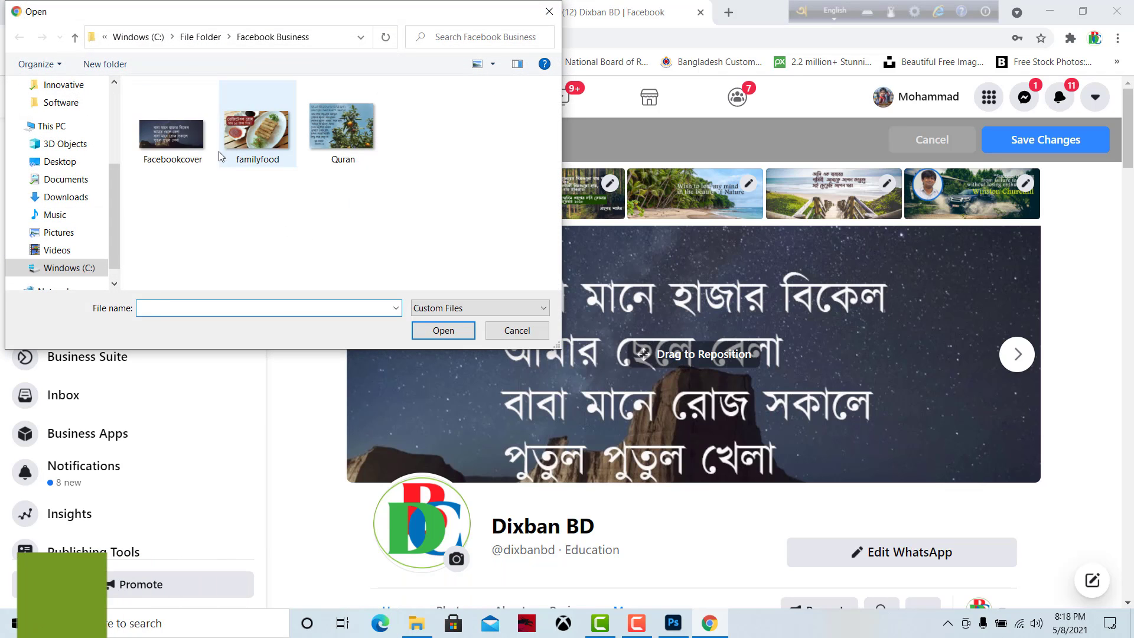
click(173, 124)
click(453, 335)
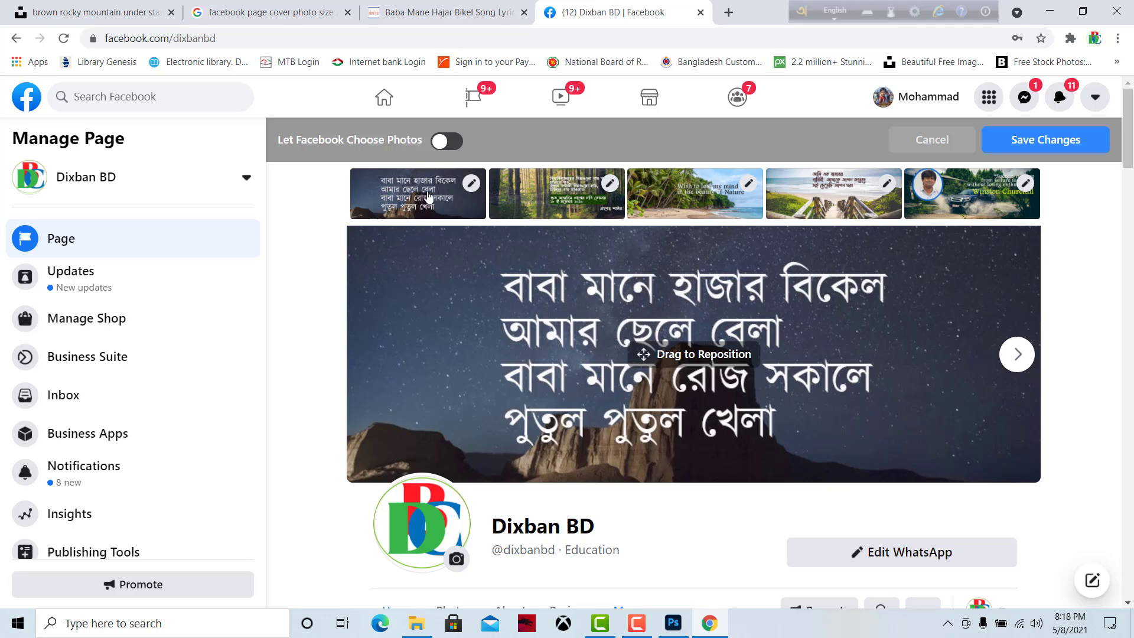
click(1054, 141)
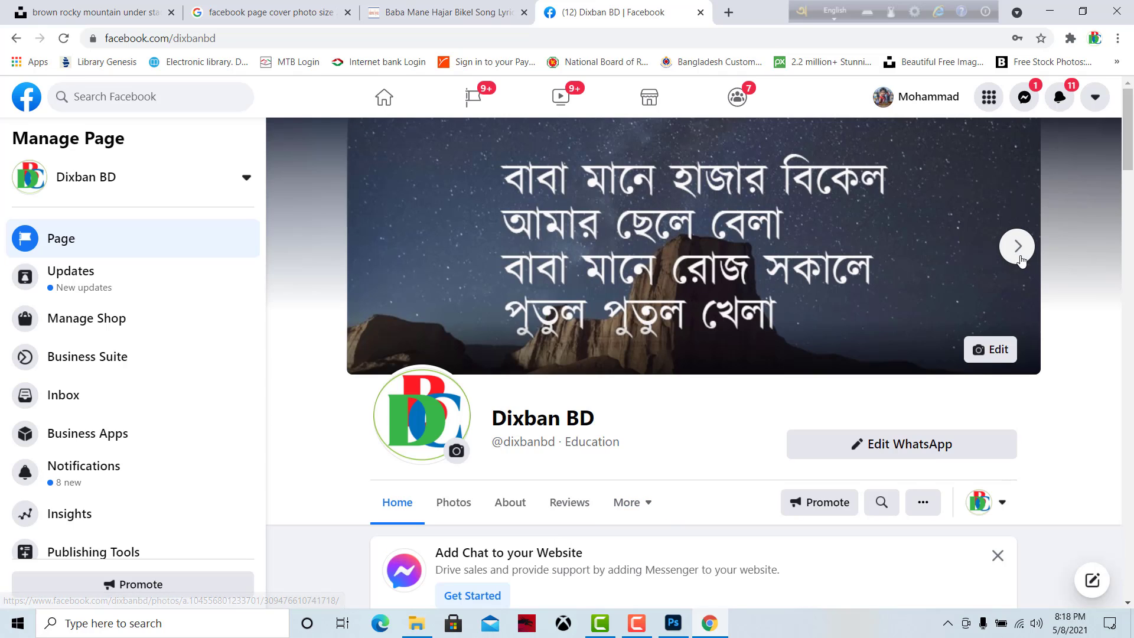
Browse the page's cover slideshow forward to the last photo and back to the first to check the new cover.
click(1017, 245)
click(1017, 245)
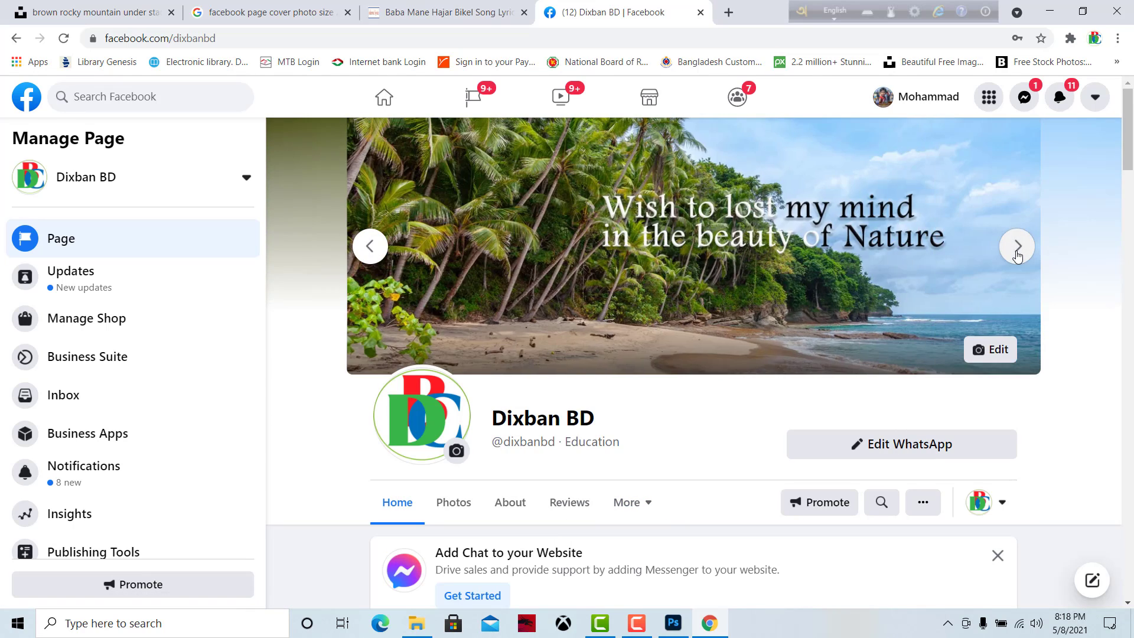
click(1017, 245)
click(1017, 246)
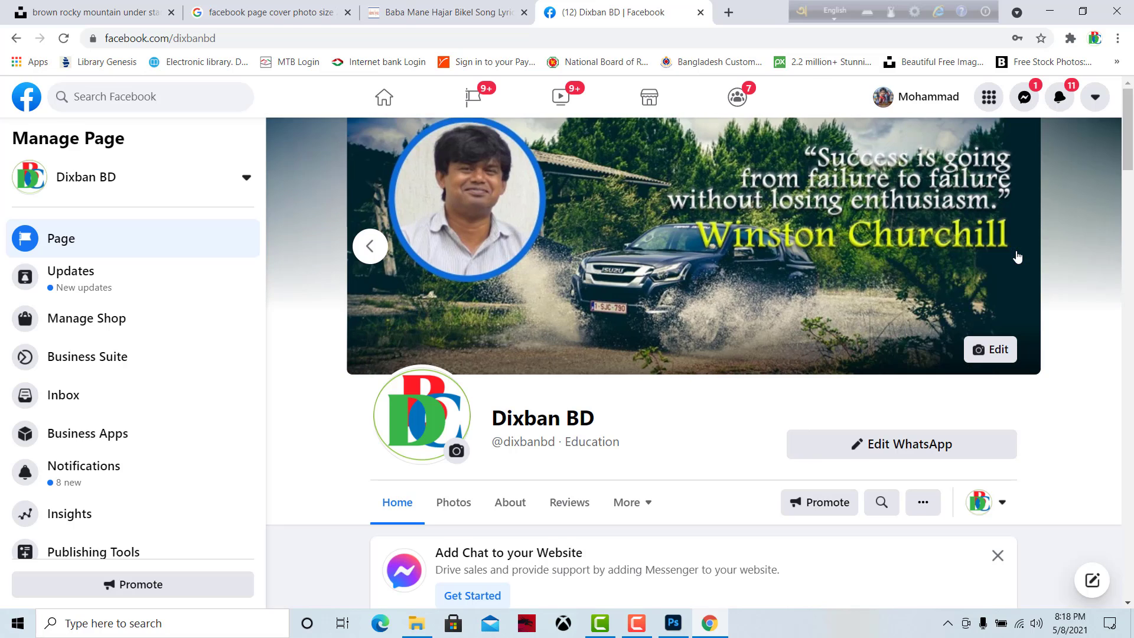
click(378, 253)
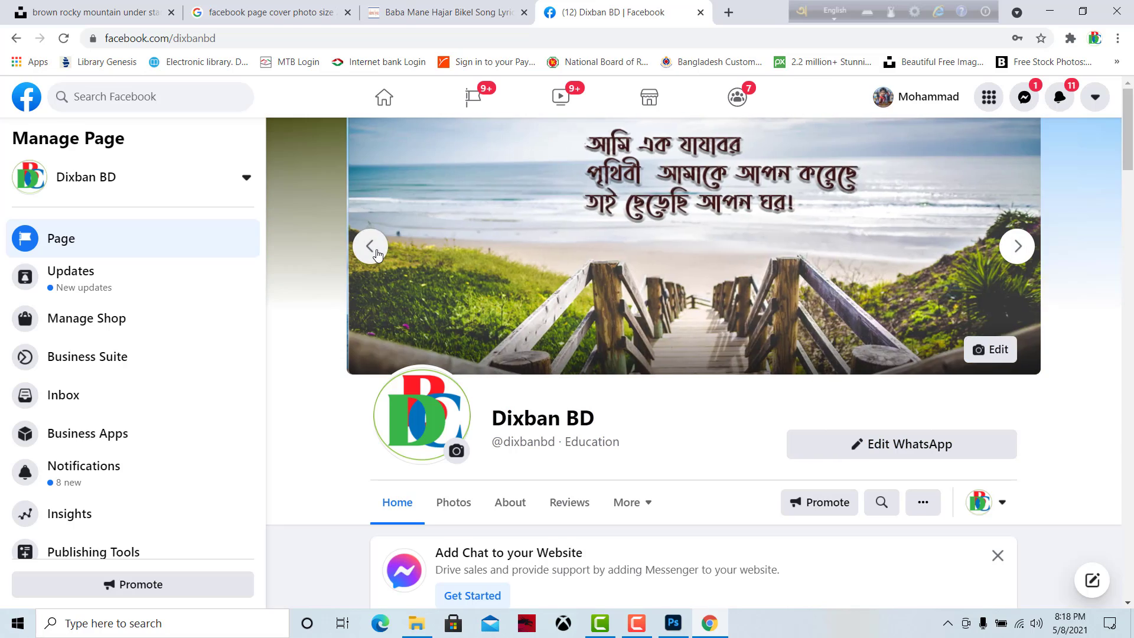
click(378, 253)
click(378, 253)
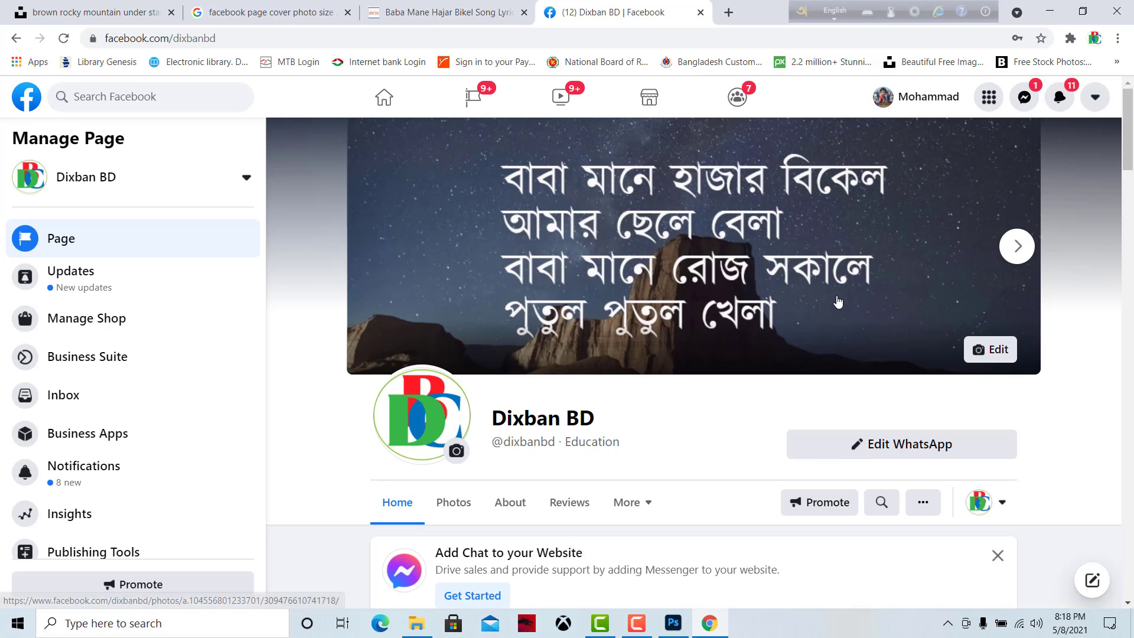